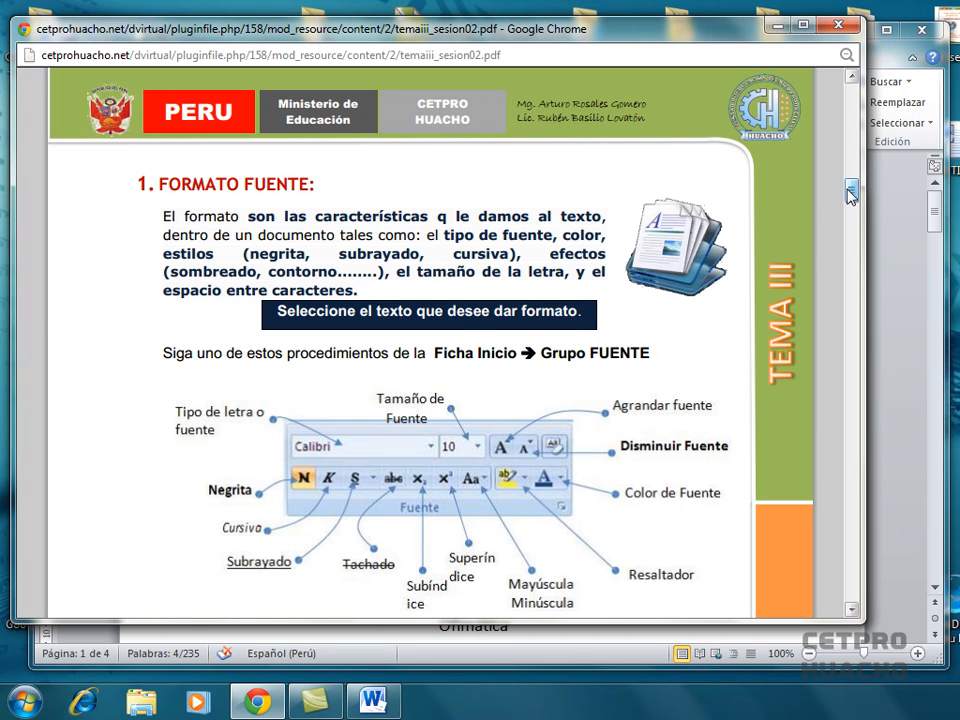
- Review the FORMATO FUENTE and TIPO DE FUENTE sections of the PDF guide and switch to the Word document
scroll(851, 193, "down", 1)
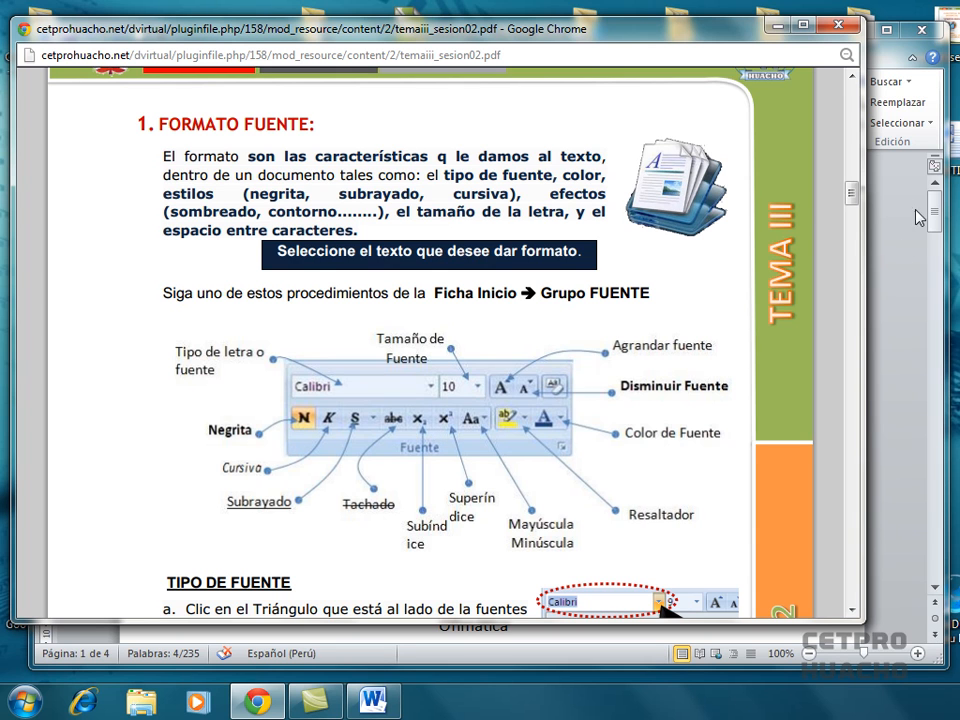
left_click_drag(855, 196, 853, 208)
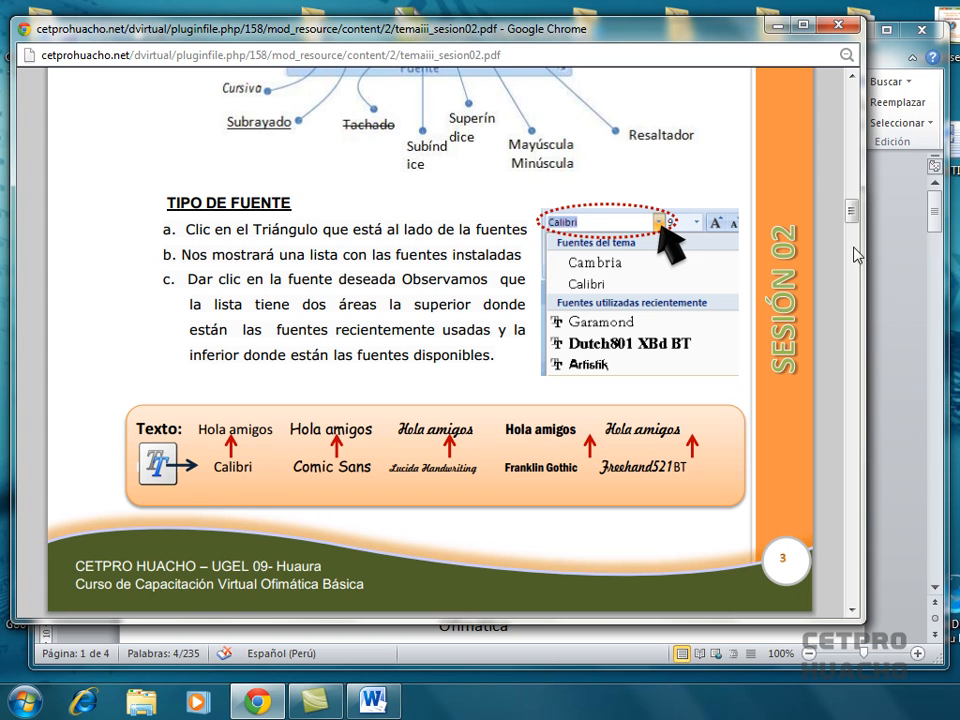
left_click(940, 222)
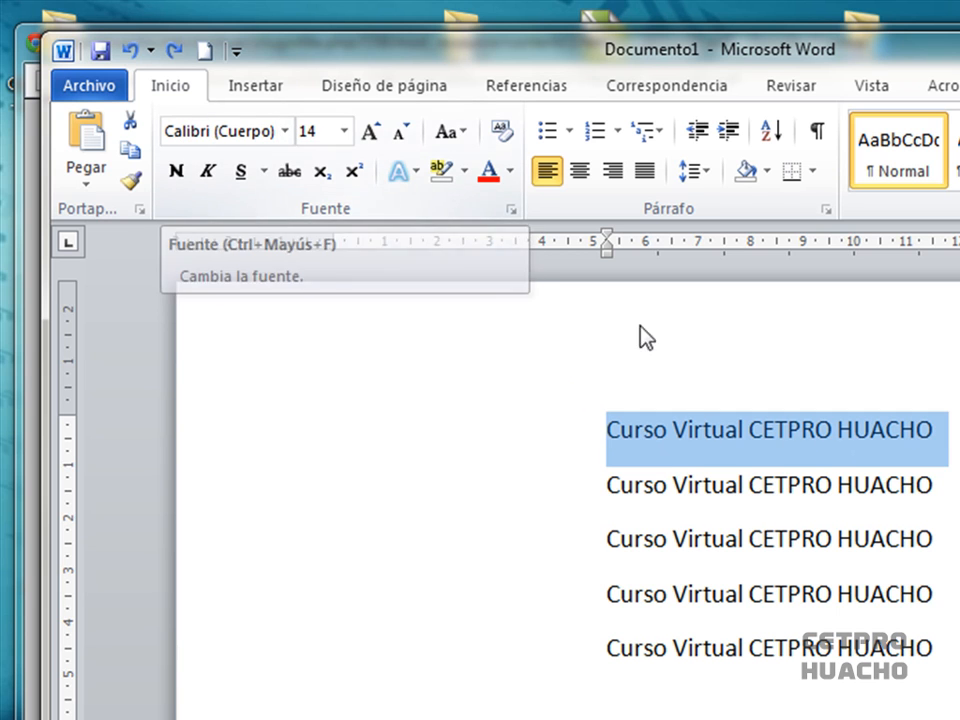
- Change the font of the first "Curso Virtual CETPRO HUACHO" line to Mathmos Original
left_click(800, 433)
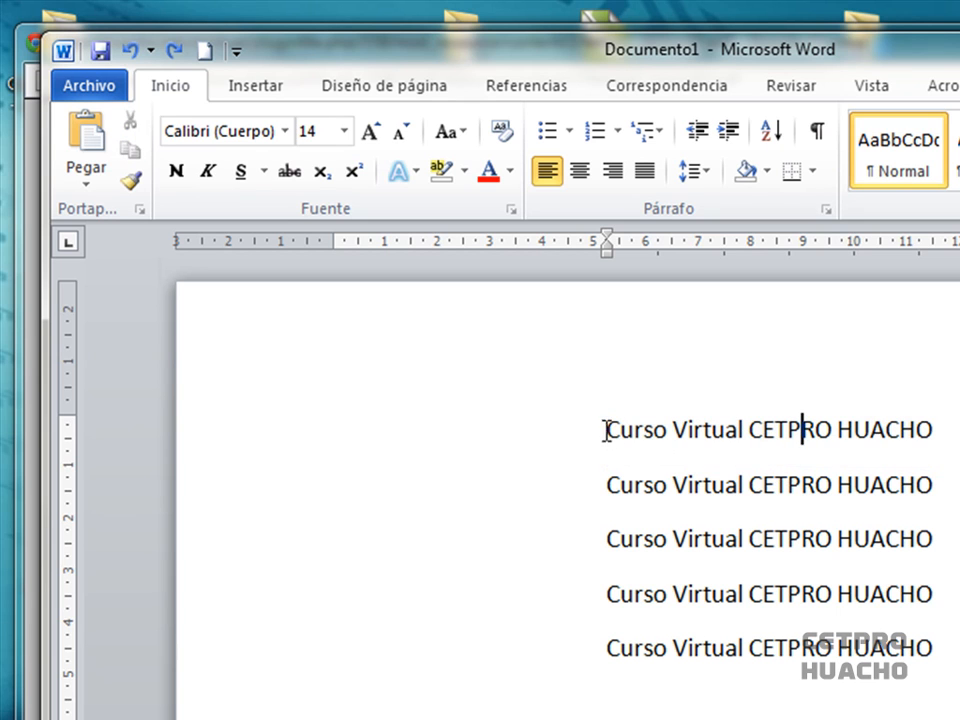
left_click(266, 433)
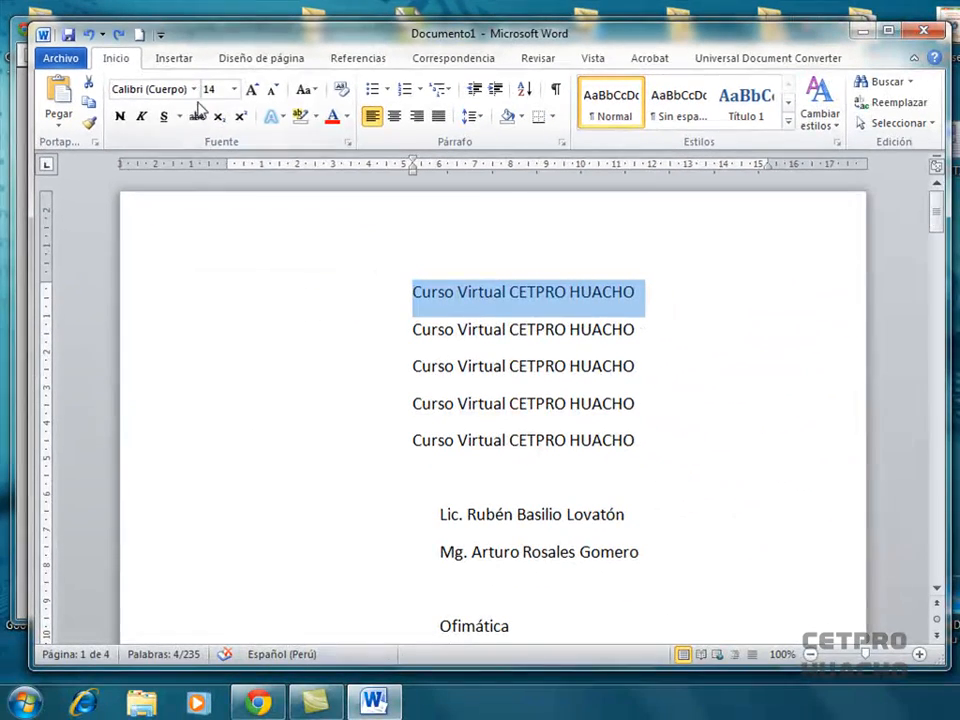
left_click(193, 89)
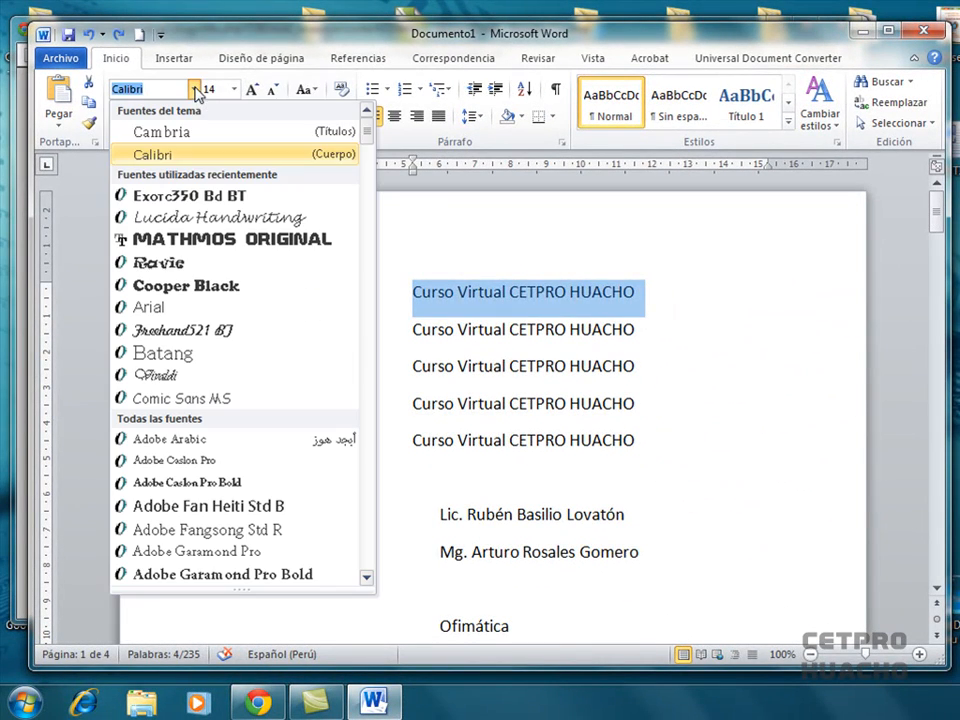
left_click(203, 244)
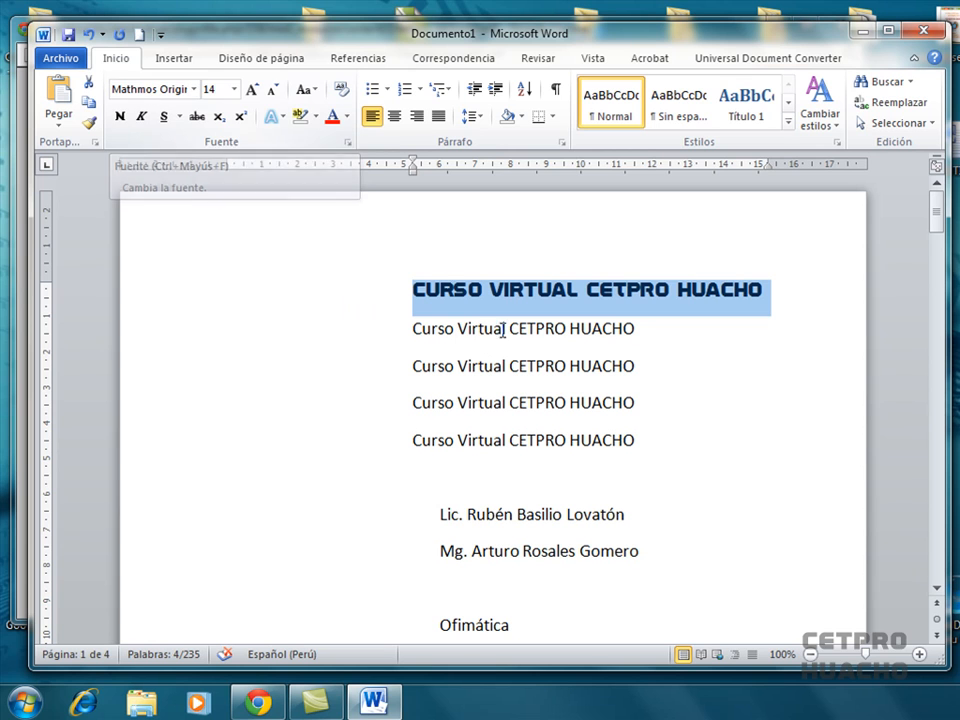
- Change the font of the second "Curso Virtual CETPRO HUACHO" line to Lucida Handwriting
left_click(191, 338)
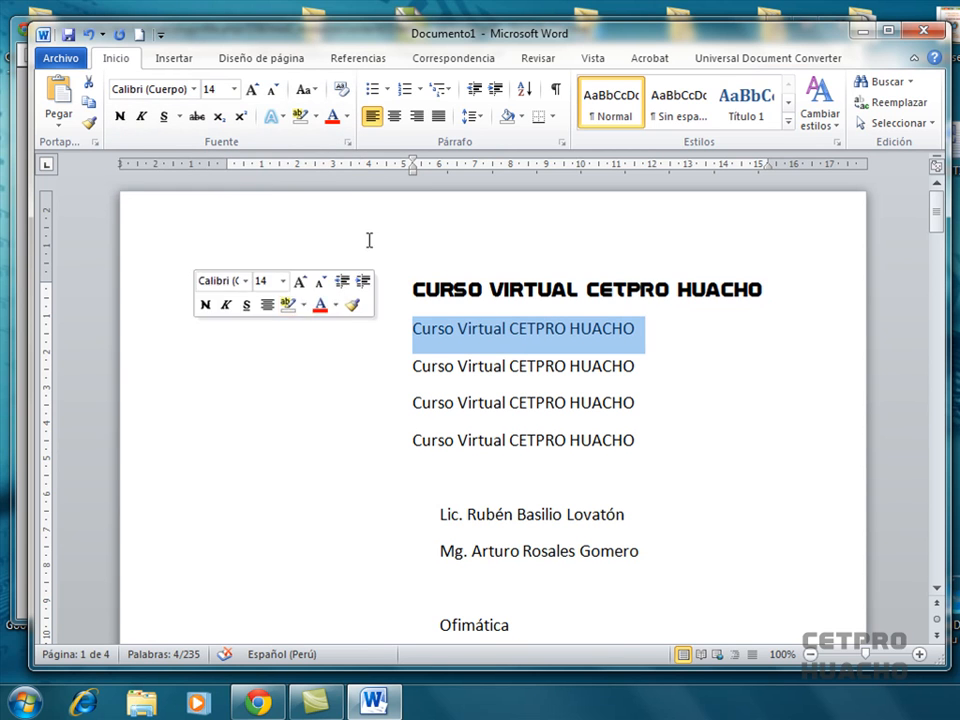
left_click(193, 88)
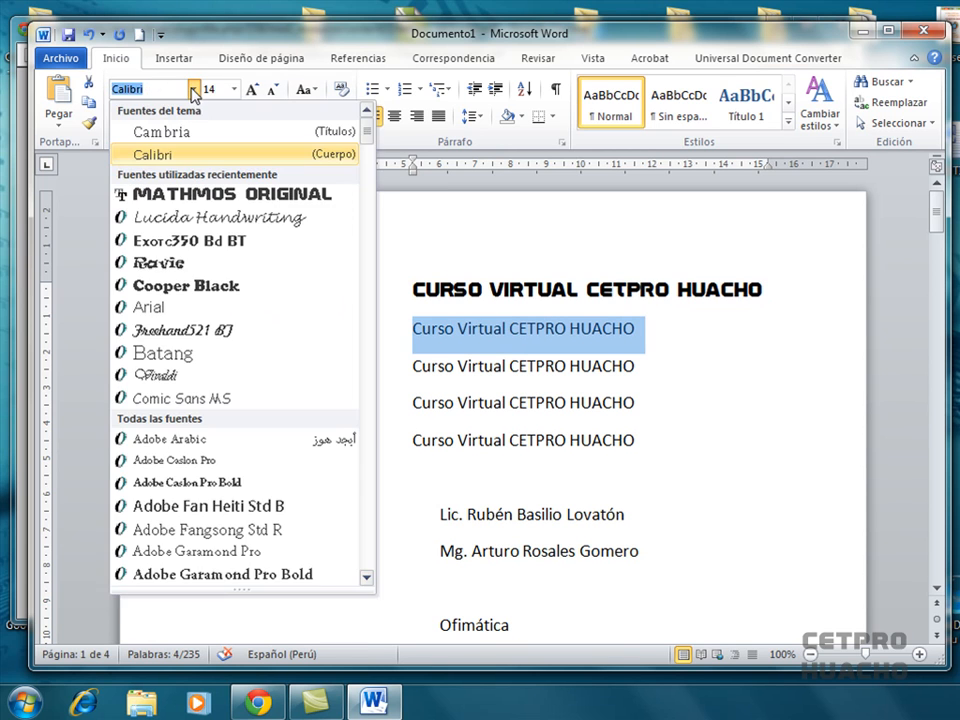
left_click(196, 218)
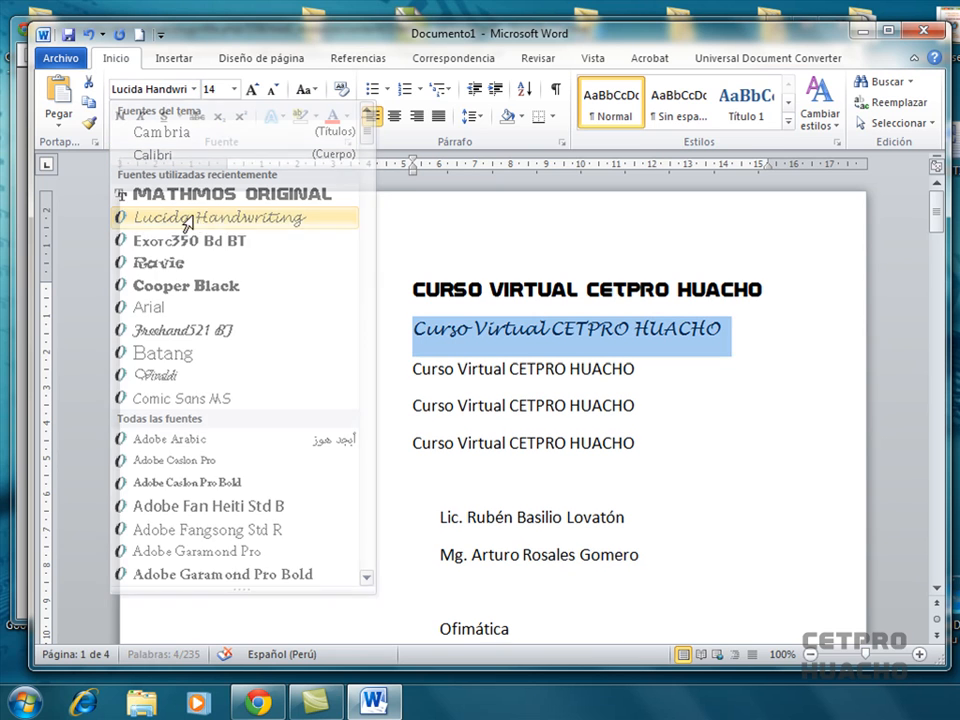
left_click(549, 338)
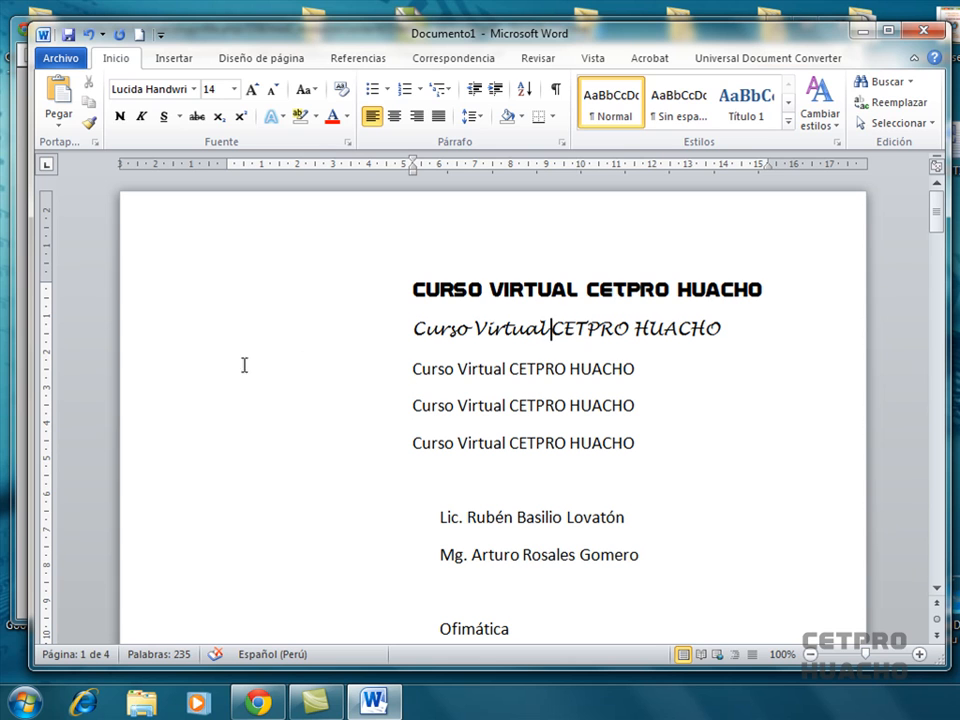
- Change the font of the third "Curso Virtual CETPRO HUACHO" line to Exotc350 Bd BT
left_click(185, 378)
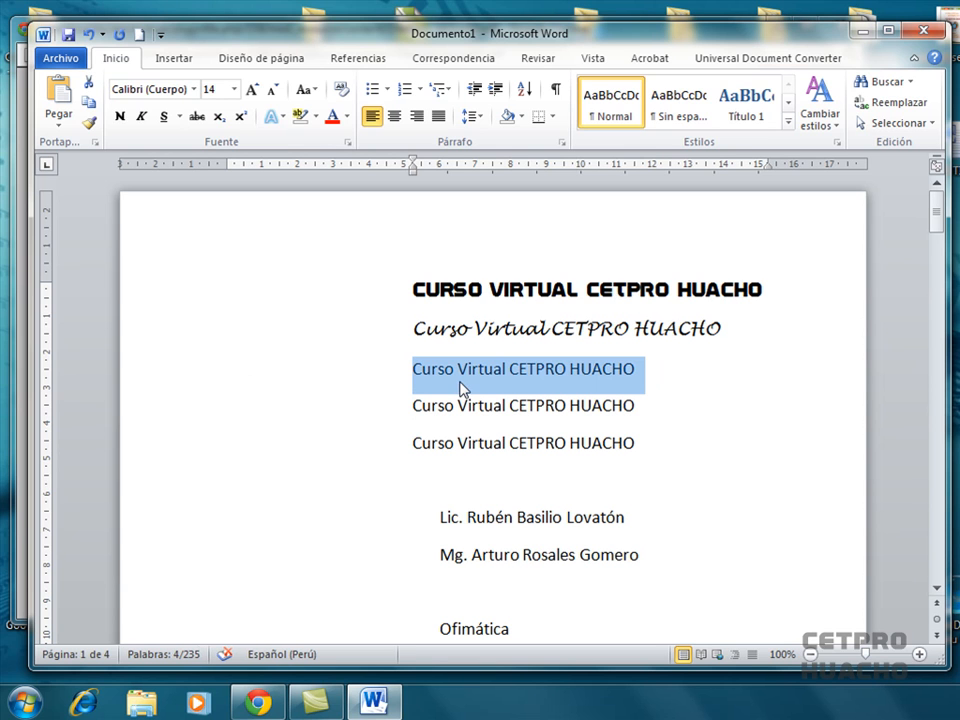
left_click(193, 89)
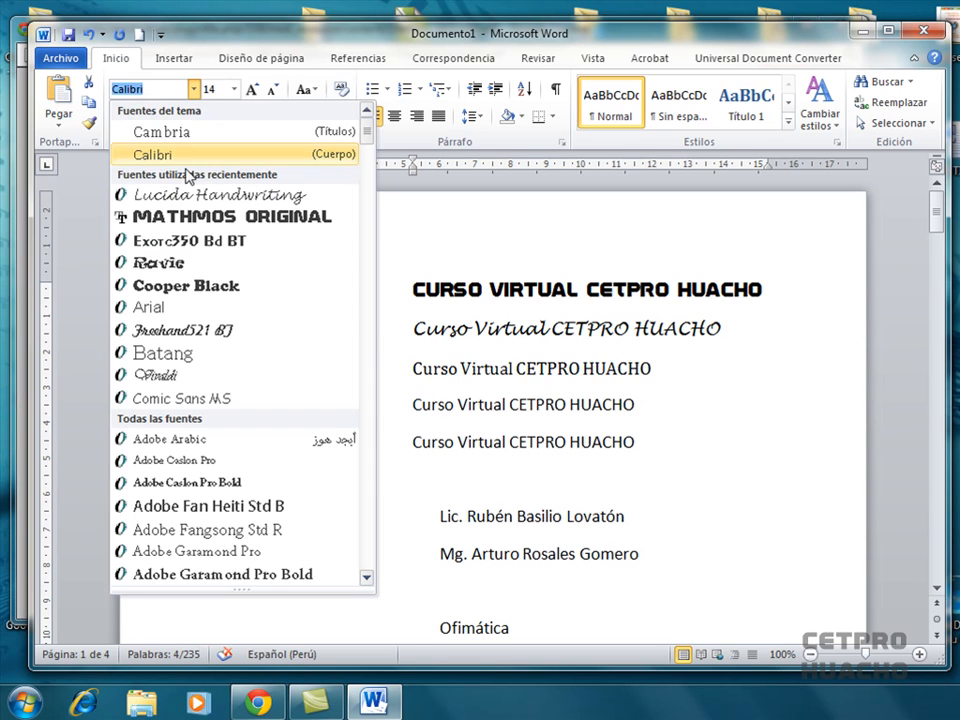
left_click(209, 241)
left_click(546, 404)
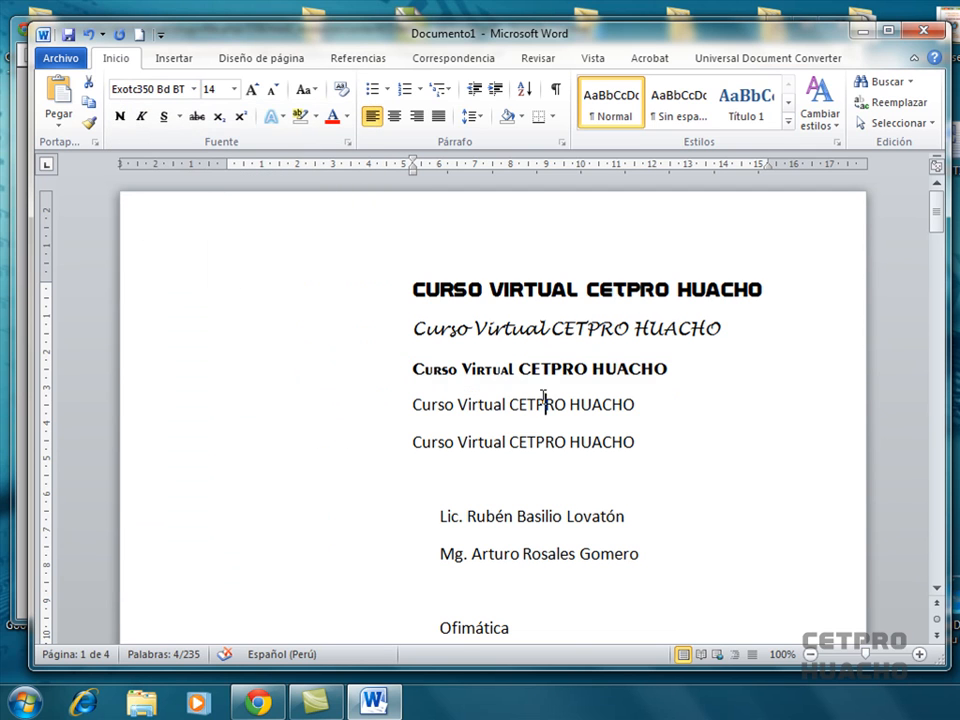
- Change the font of the fourth "Curso Virtual CETPRO HUACHO" line to Freehand521 BT
left_click(193, 411)
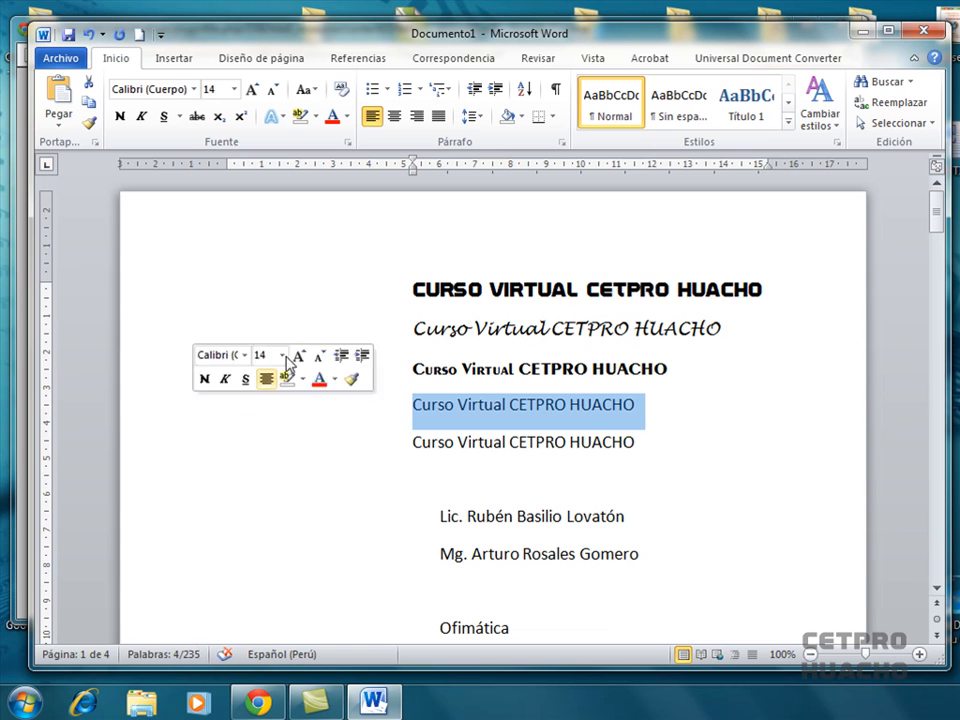
left_click(194, 89)
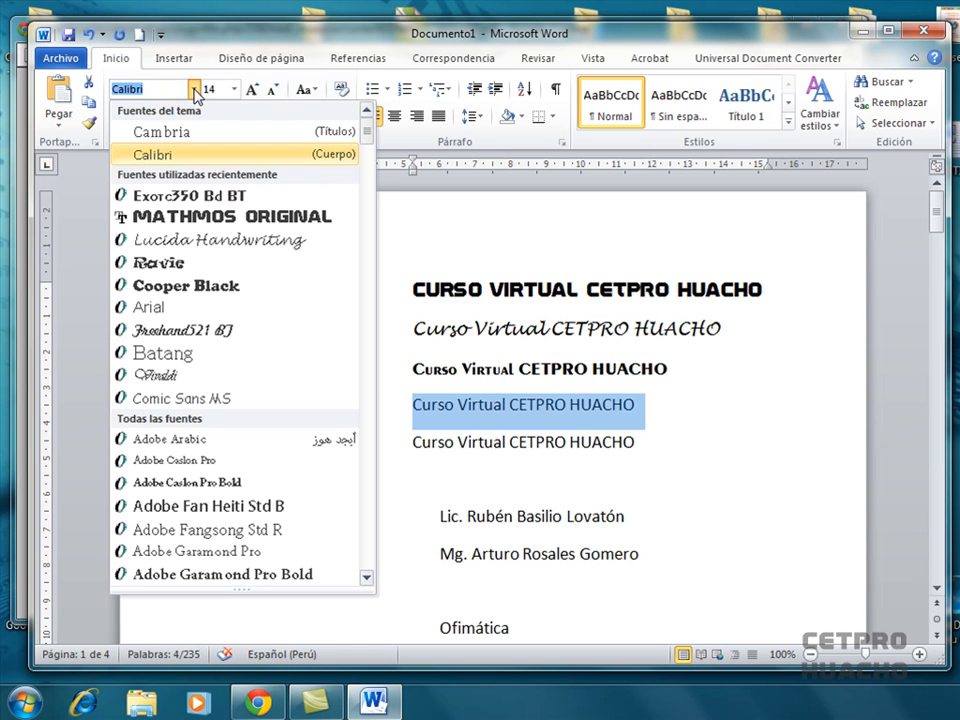
left_click(191, 335)
left_click(692, 349)
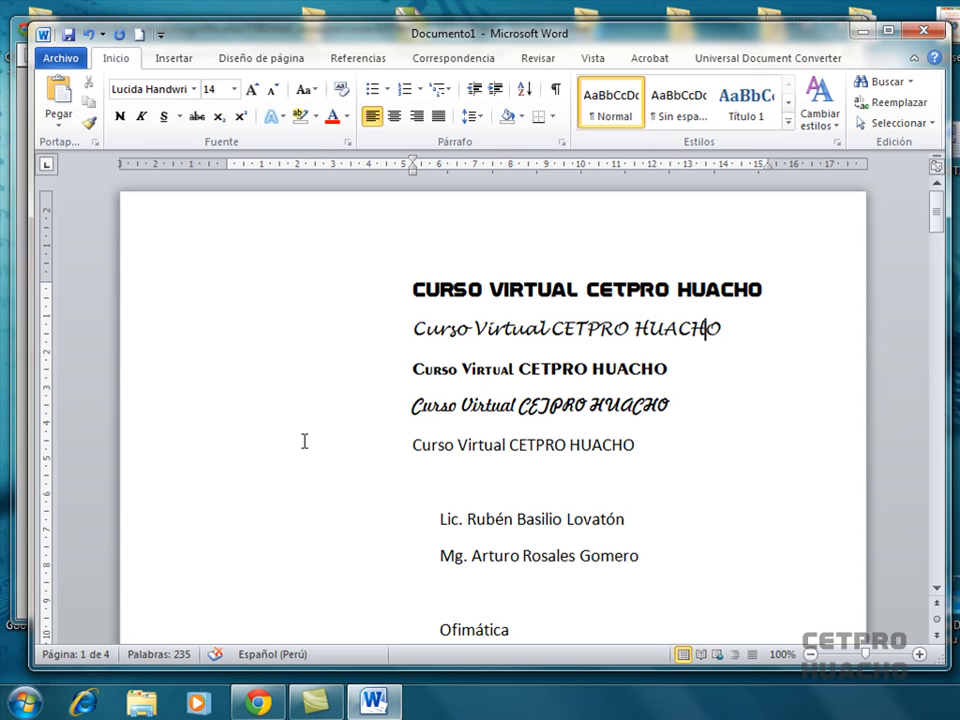
- Change the font of the fifth "Curso Virtual CETPRO HUACHO" line to Comic Sans MS from the full font list
left_click(189, 452)
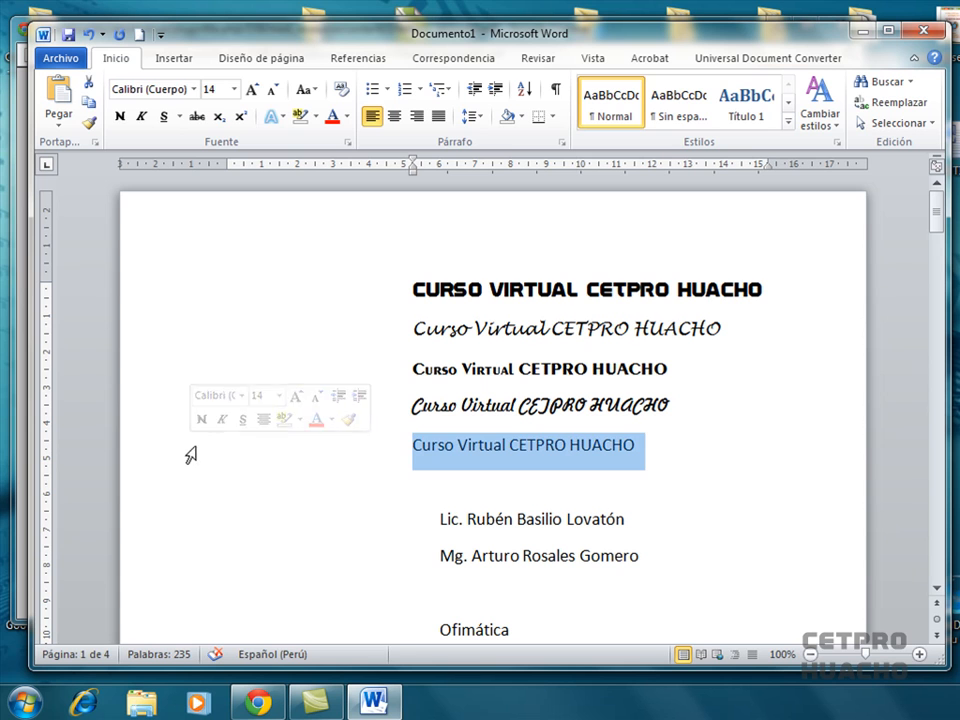
left_click(194, 90)
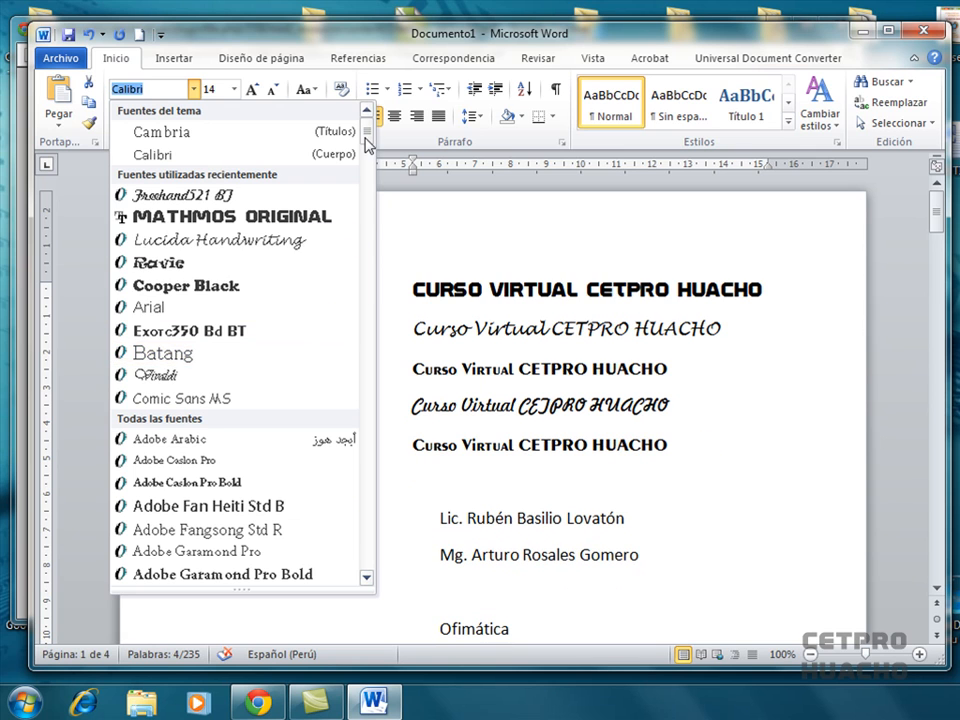
left_click_drag(366, 134, 369, 242)
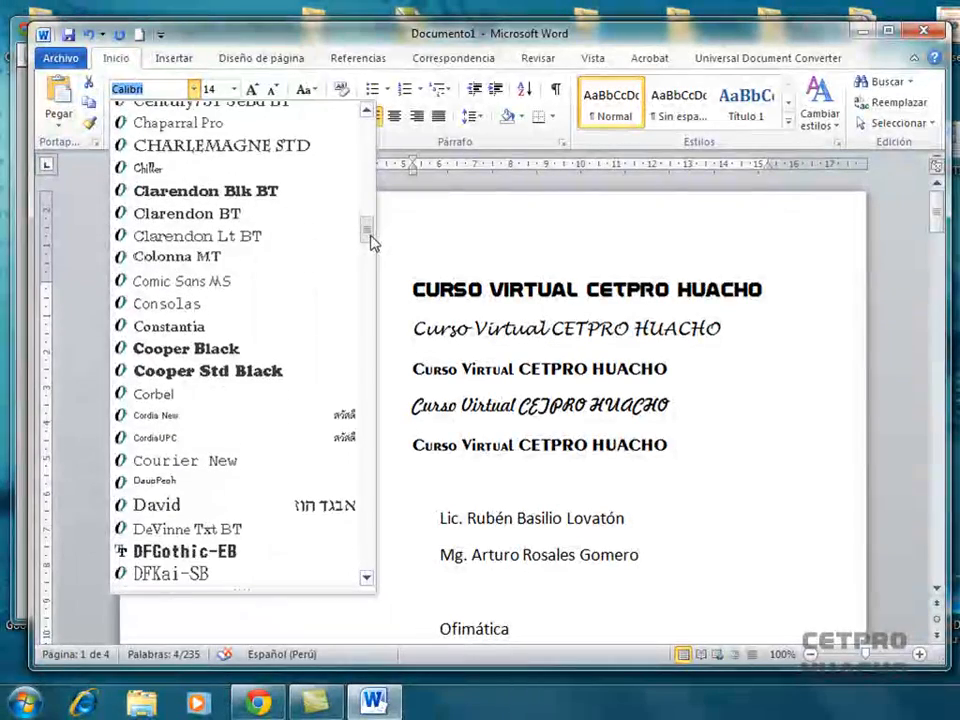
left_click(211, 283)
left_click(737, 397)
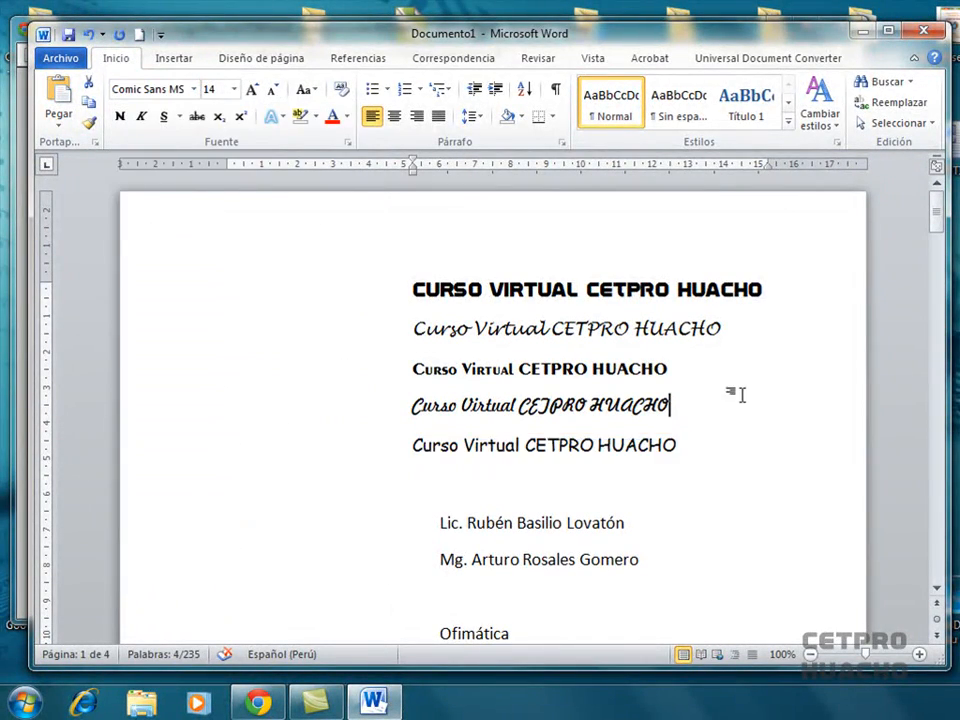
- Switch to the PDF guide in Chrome, review its TAMAÑO DE FUENTE section and return to the Word document
left_click(12, 485)
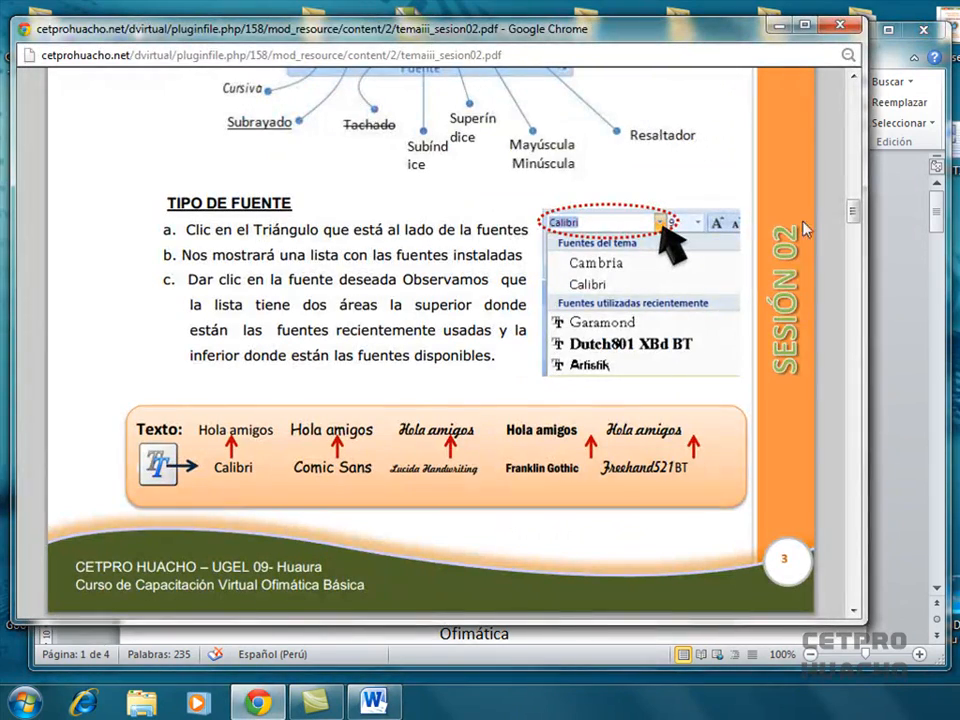
left_click_drag(853, 210, 860, 246)
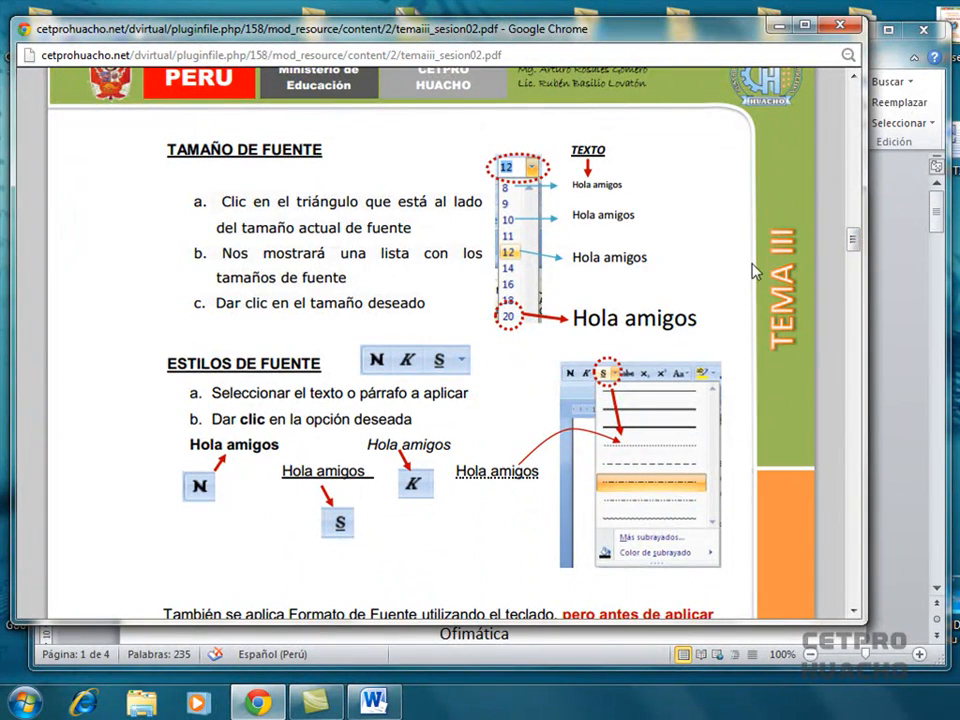
left_click(893, 200)
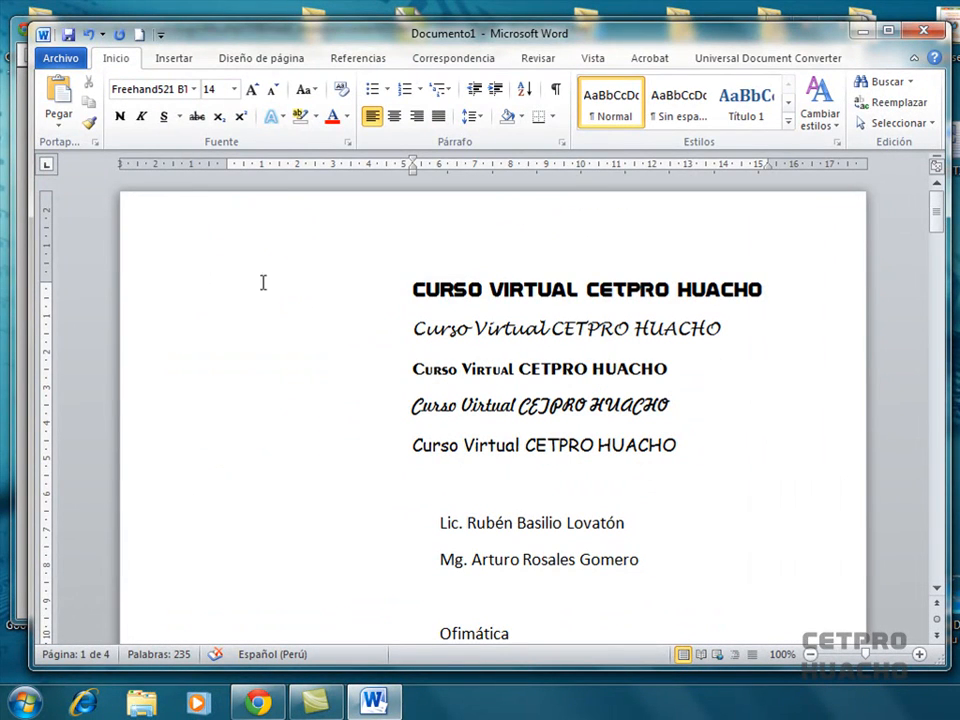
- Try font size 10 on the first "Curso Virtual CETPRO HUACHO" line and set its size to 16
left_click(186, 296)
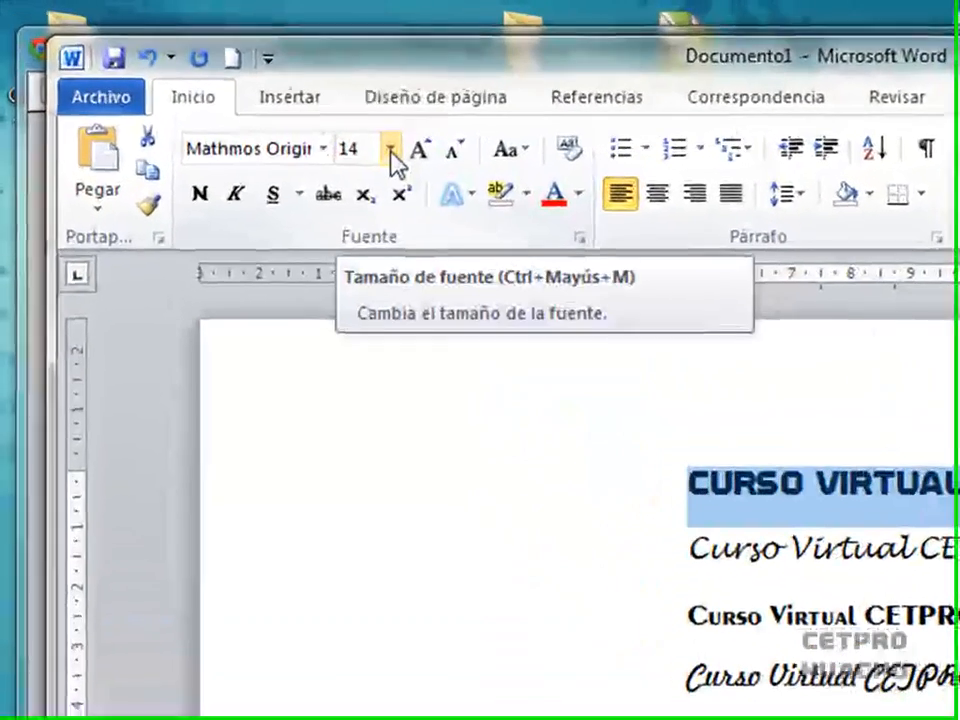
left_click(391, 150)
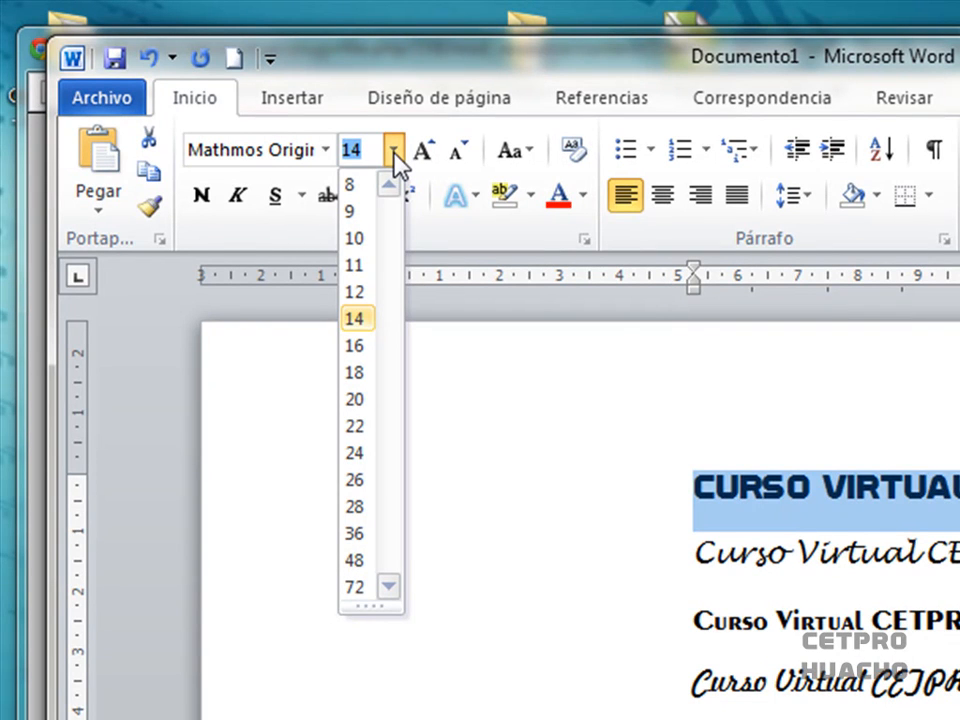
left_click(357, 240)
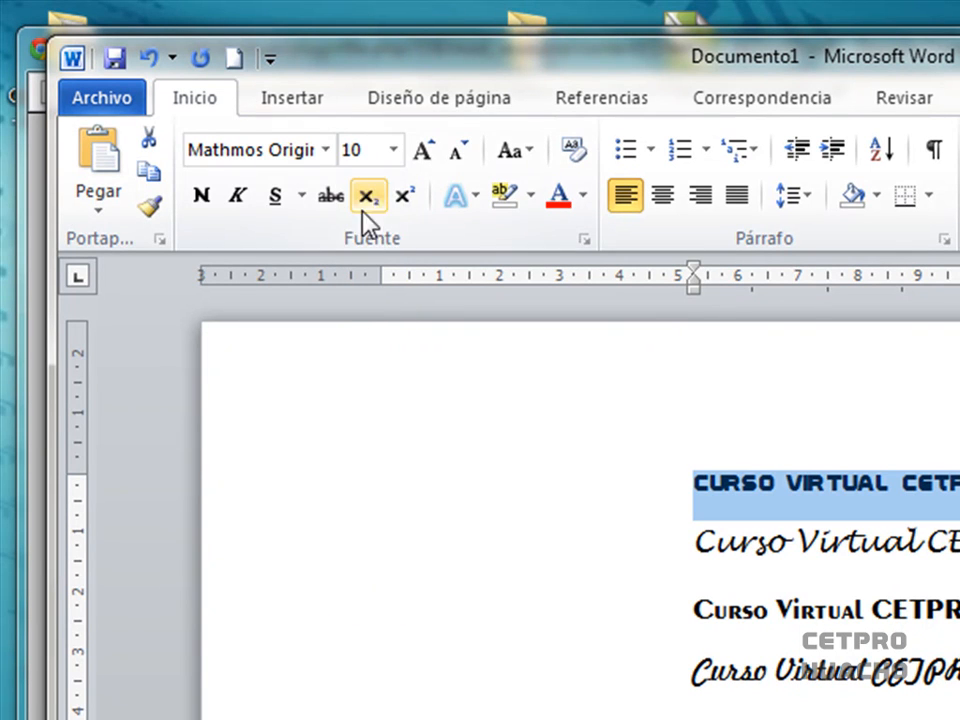
left_click(396, 152)
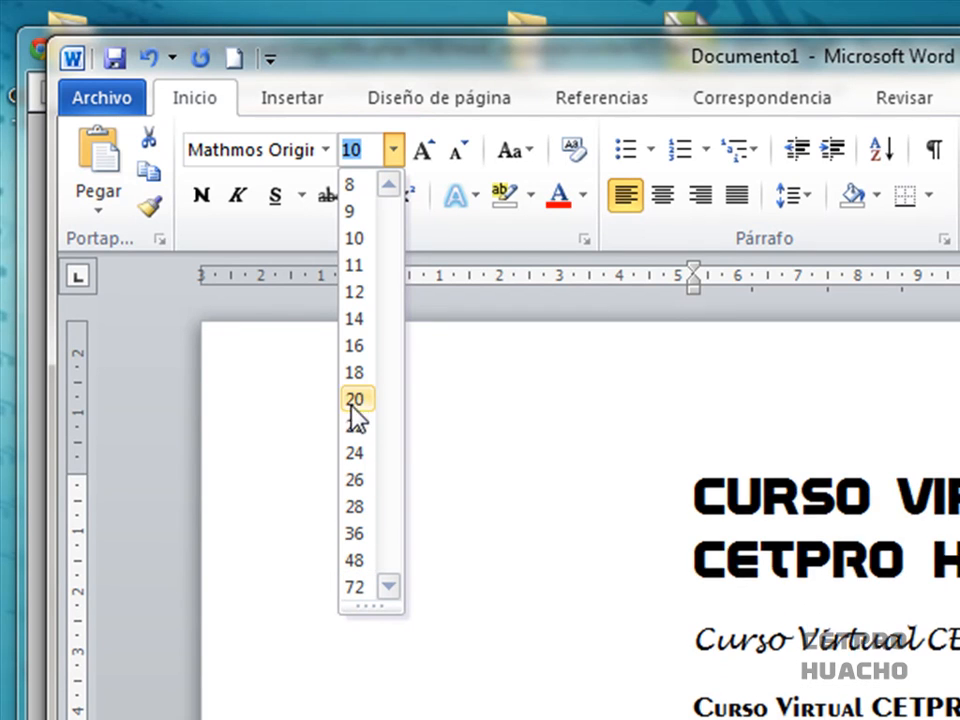
left_click(357, 350)
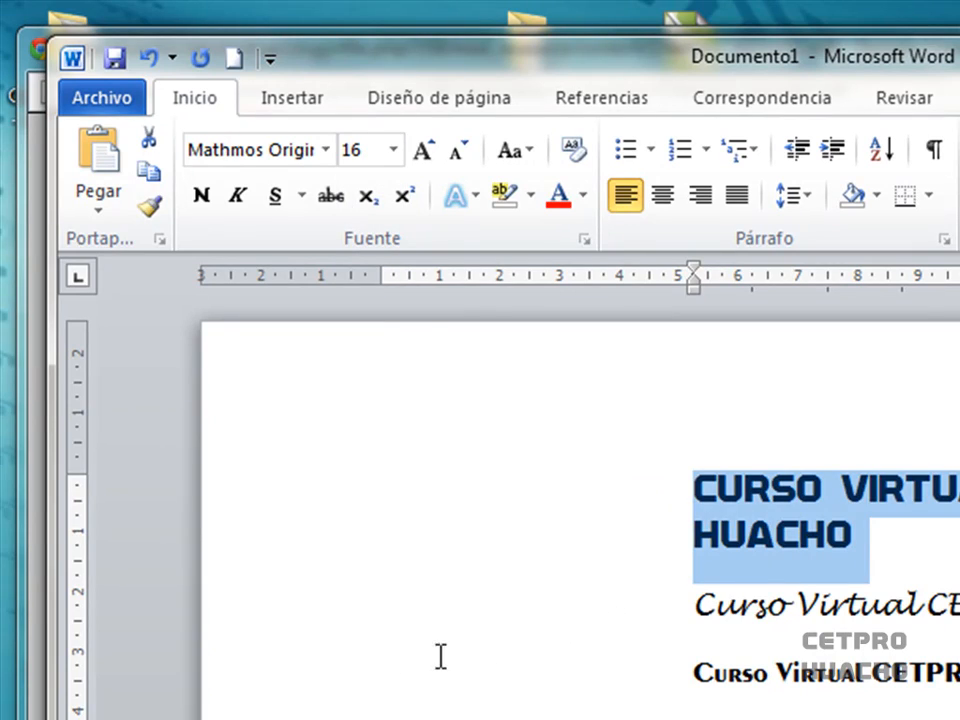
- Set the font size of the third "Curso Virtual CETPRO HUACHO" line to 26
left_click(285, 688)
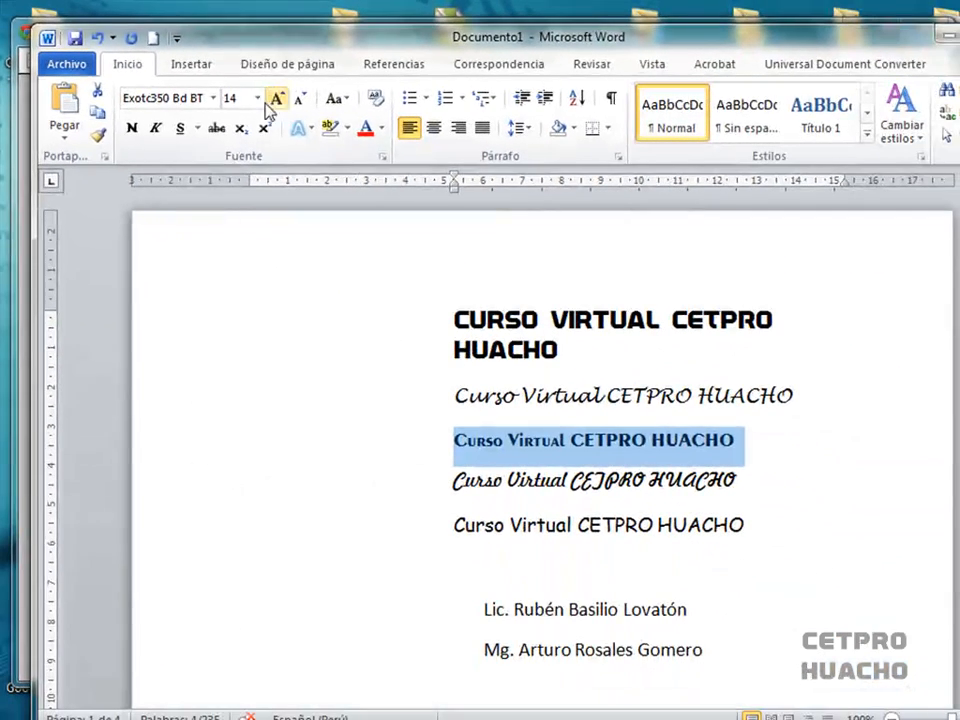
left_click(257, 99)
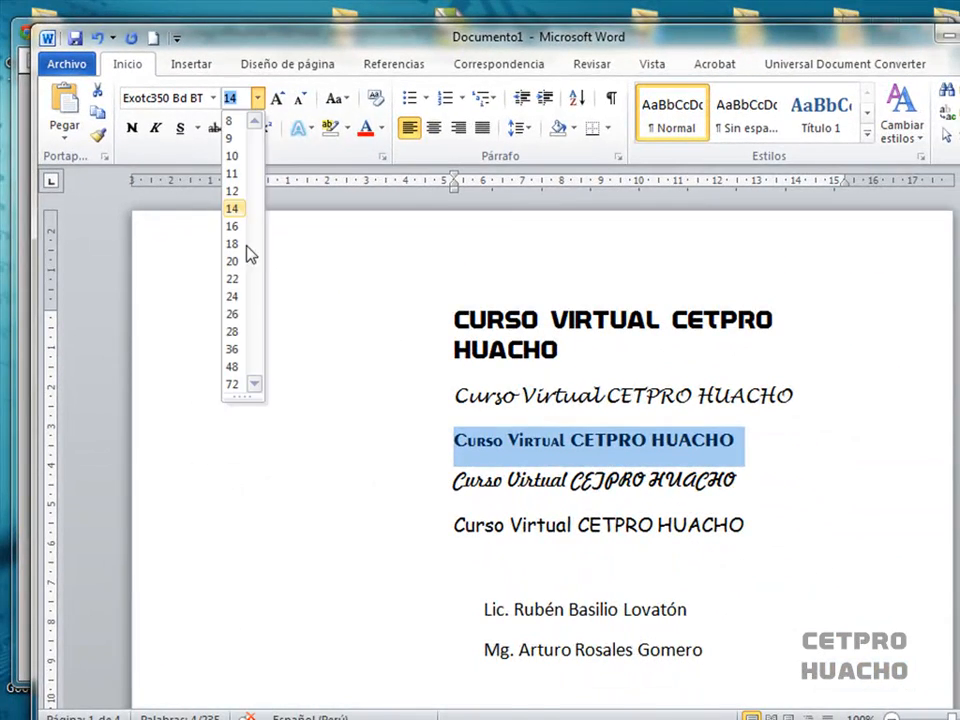
left_click(234, 315)
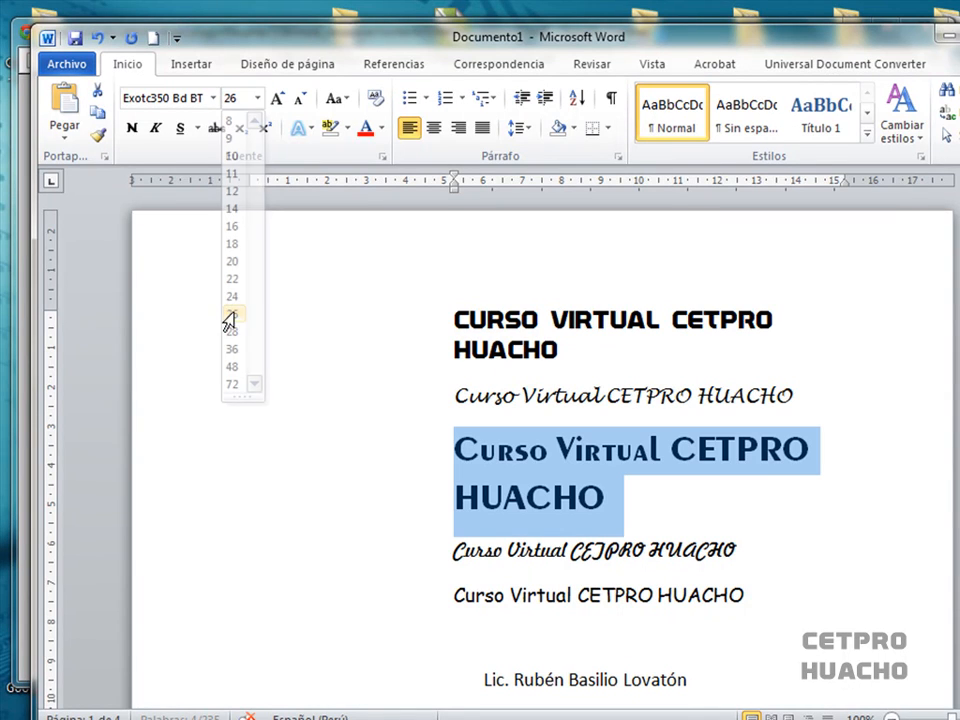
- Give the third "Curso Virtual CETPRO HUACHO" line the custom font size 25, which the preset sizes do not include
left_click(257, 100)
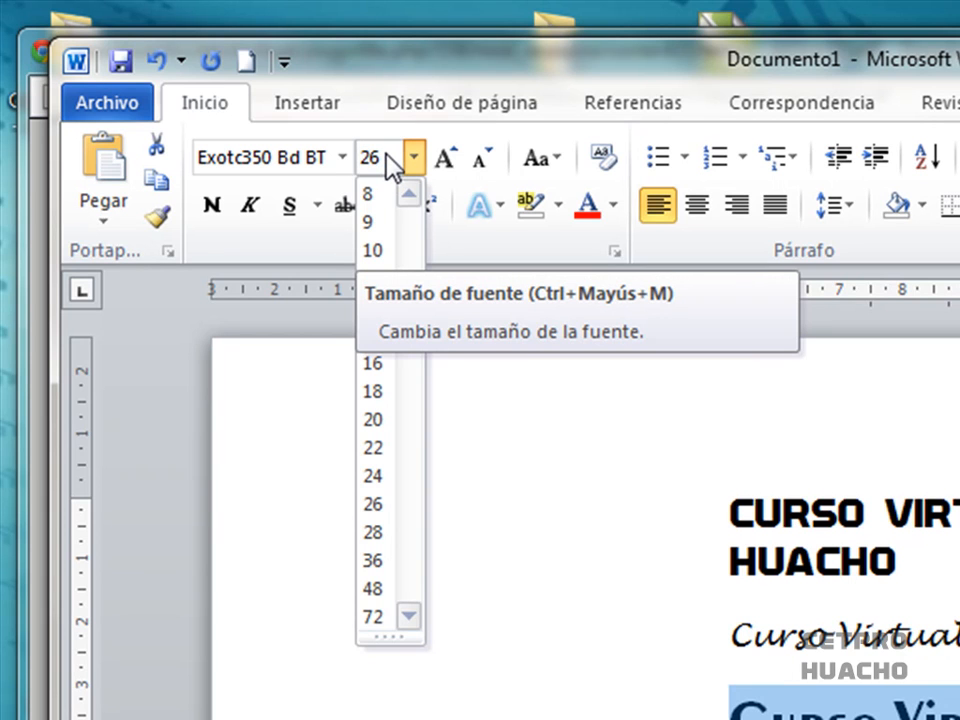
key("BackSpace")
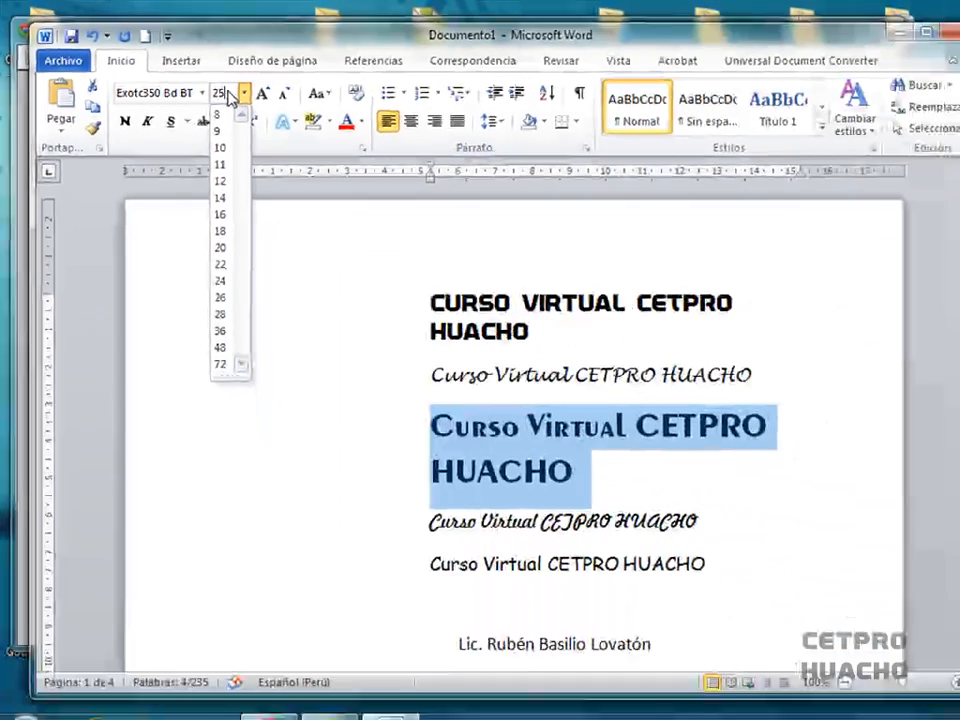
left_click(386, 155)
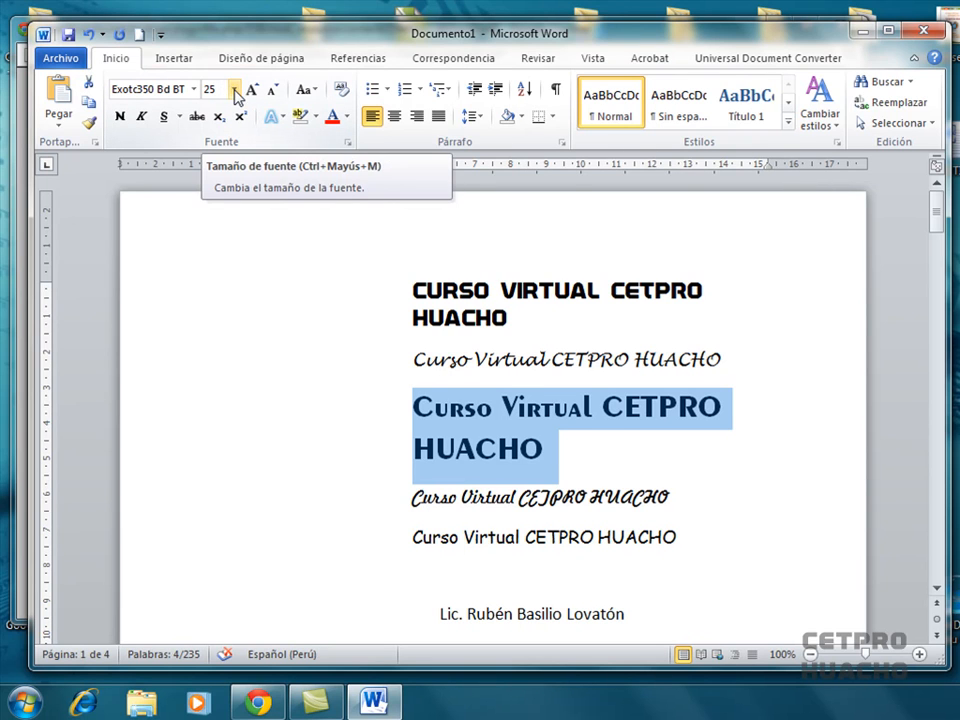
- Check the ESTILOS DE FUENTE section of the PDF guide in Chrome and make the third "Curso Virtual CETPRO HUACHO" line bold in Word
left_click(9, 100)
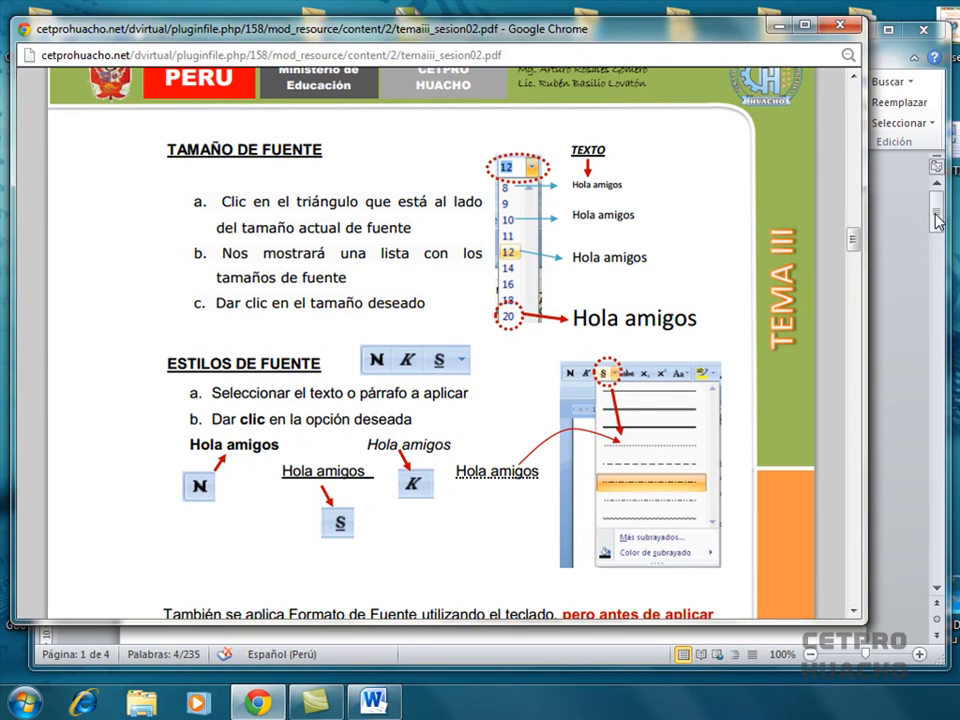
key("alt+Tab")
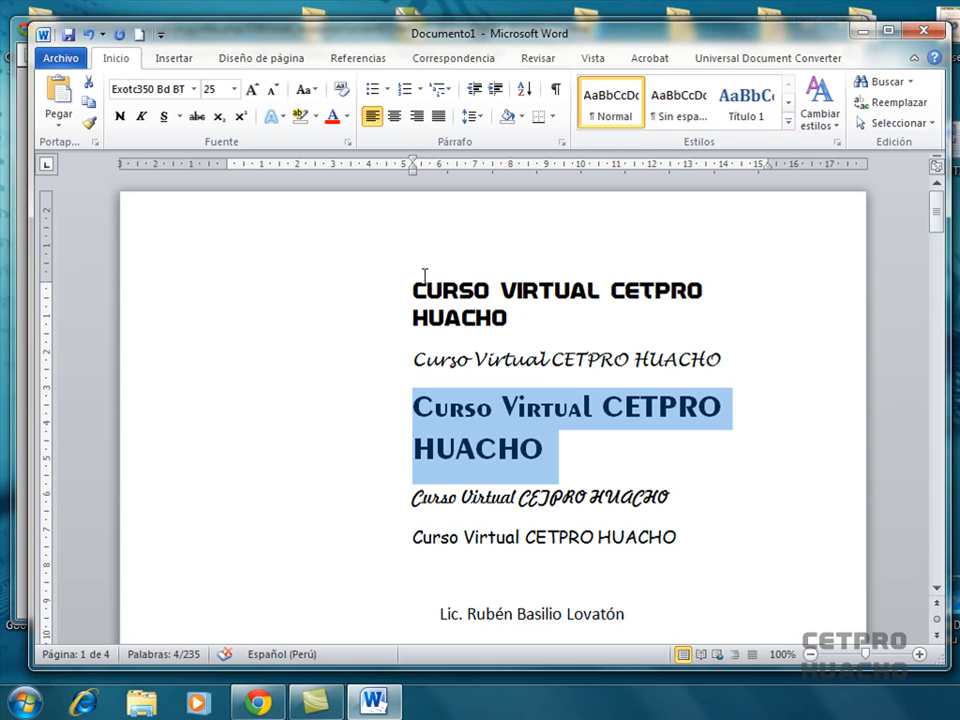
left_click(124, 118)
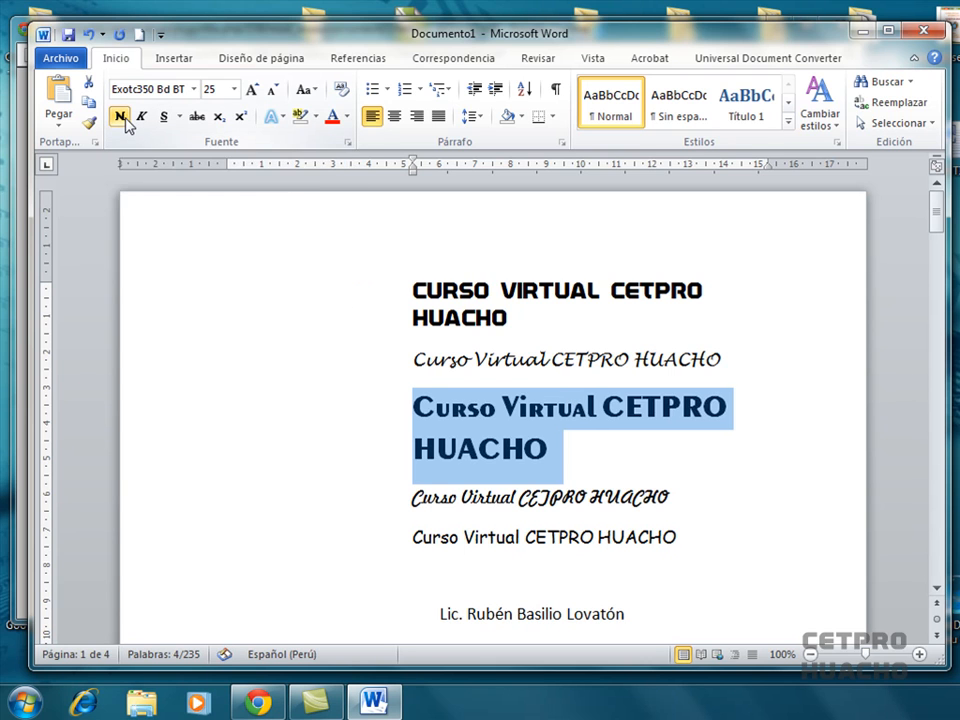
left_click(525, 440)
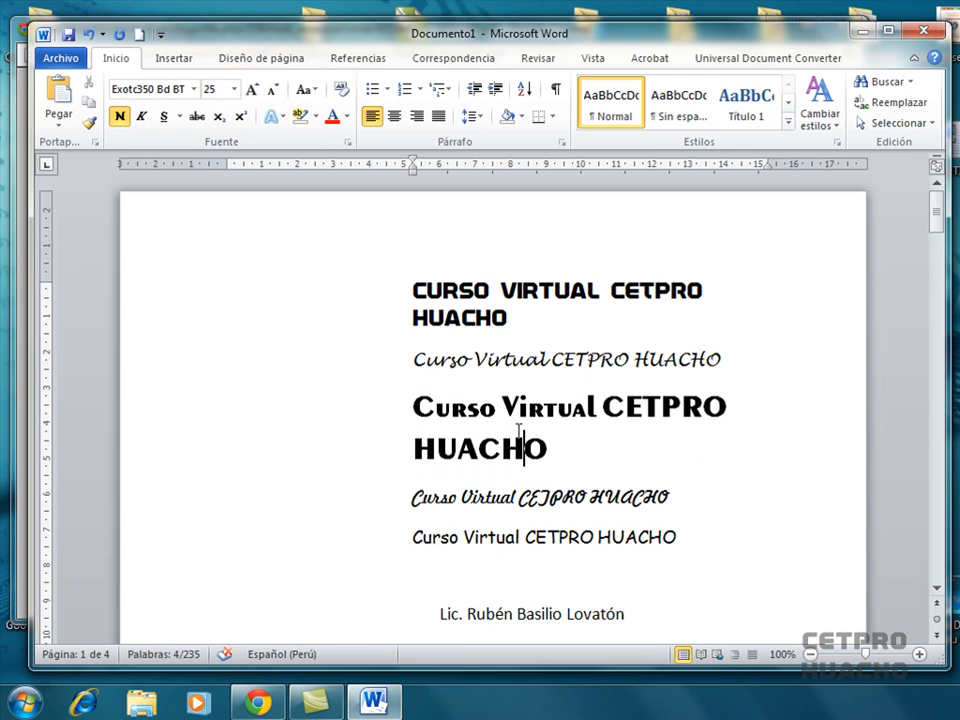
left_click(170, 405)
left_click_drag(170, 401, 167, 441)
left_click(760, 408)
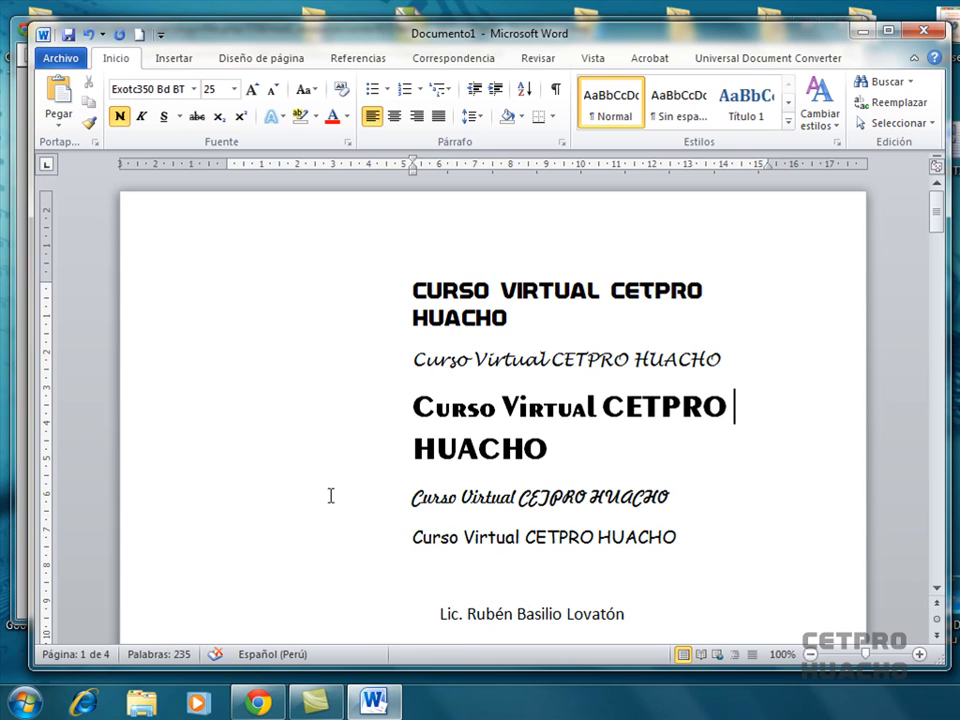
- Apply bold, italic and underline to the fifth "Curso Virtual CETPRO HUACHO" line
left_click(192, 551)
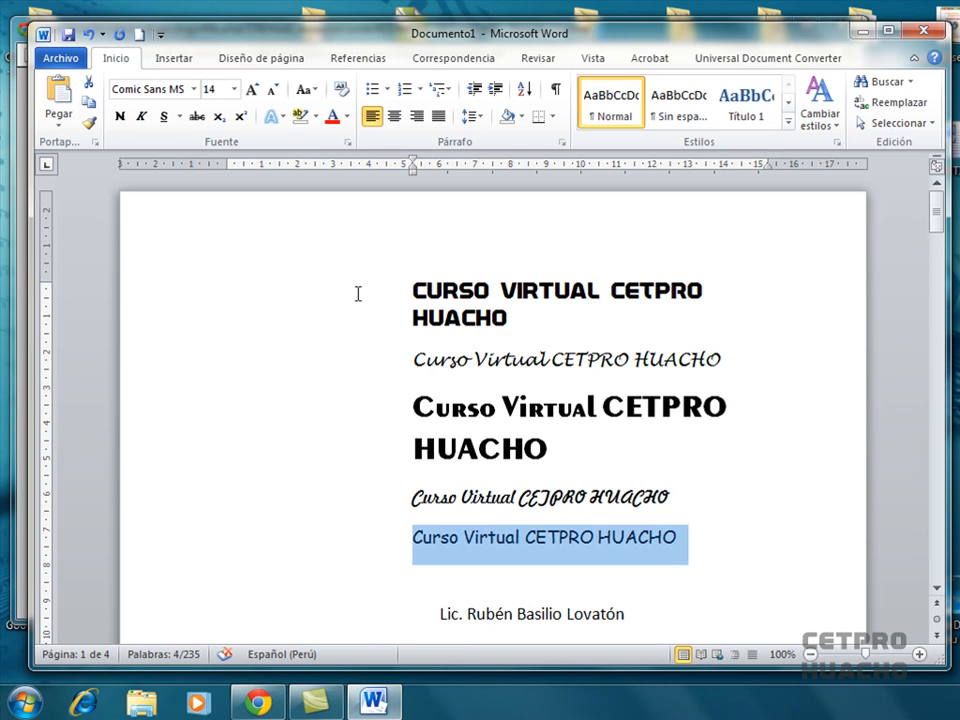
left_click(119, 117)
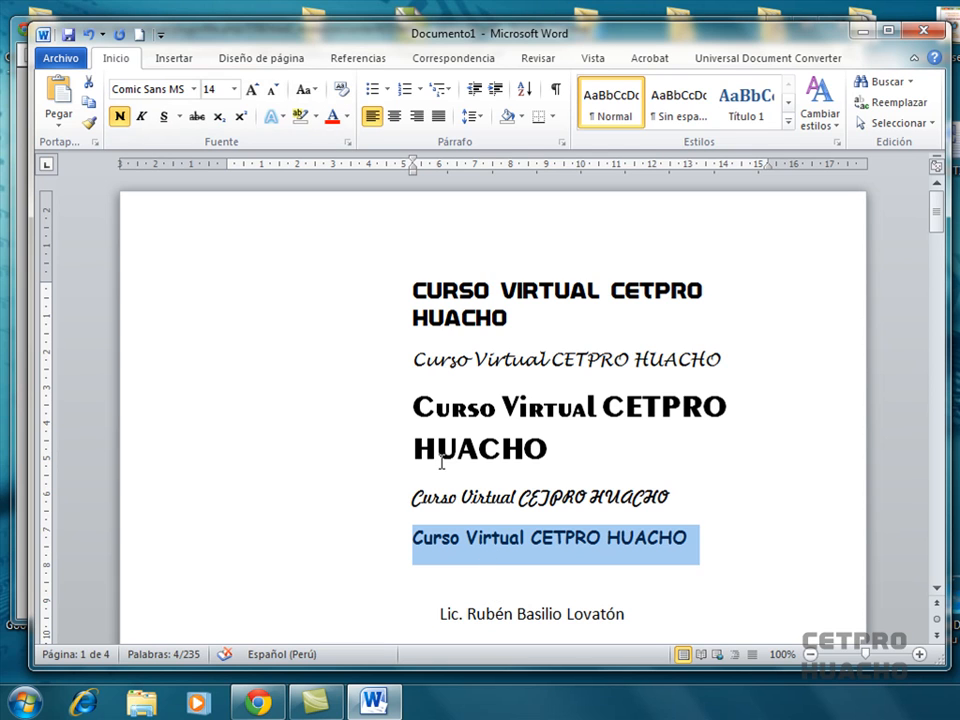
left_click(140, 120)
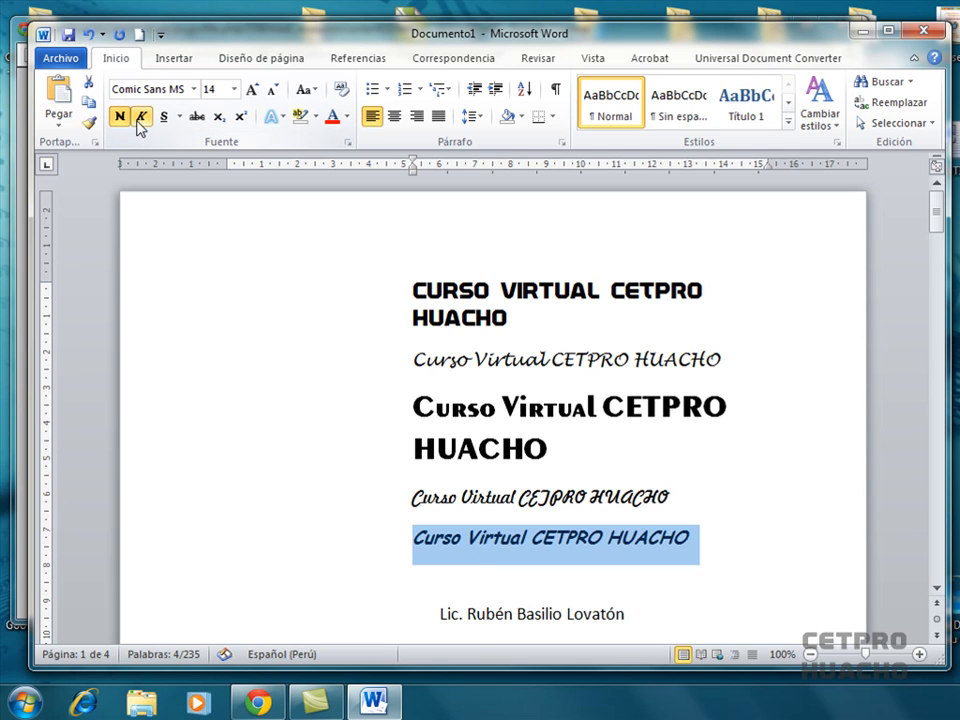
left_click(140, 120)
left_click(139, 117)
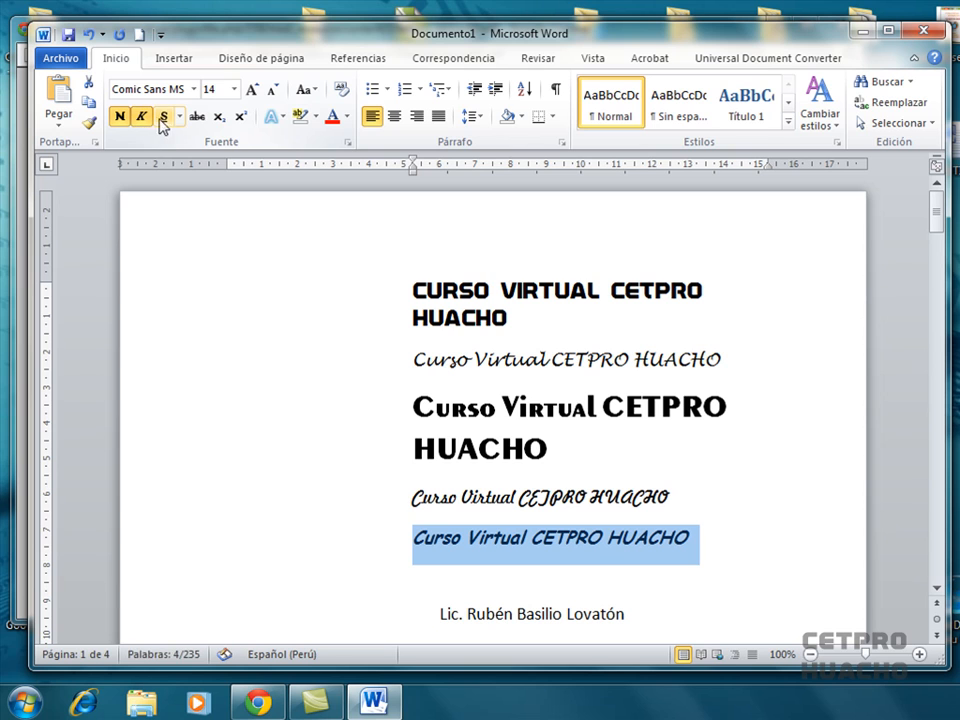
left_click(164, 118)
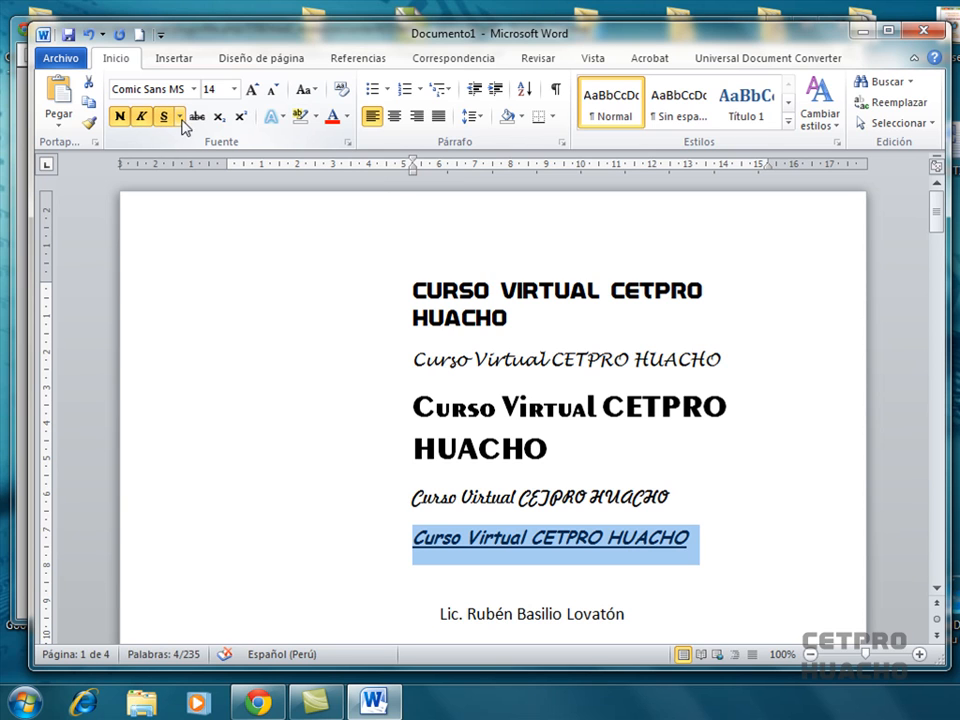
- Preview the available underline styles on the fifth "Curso Virtual CETPRO HUACHO" line and choose the thin single solid line
left_click(181, 118)
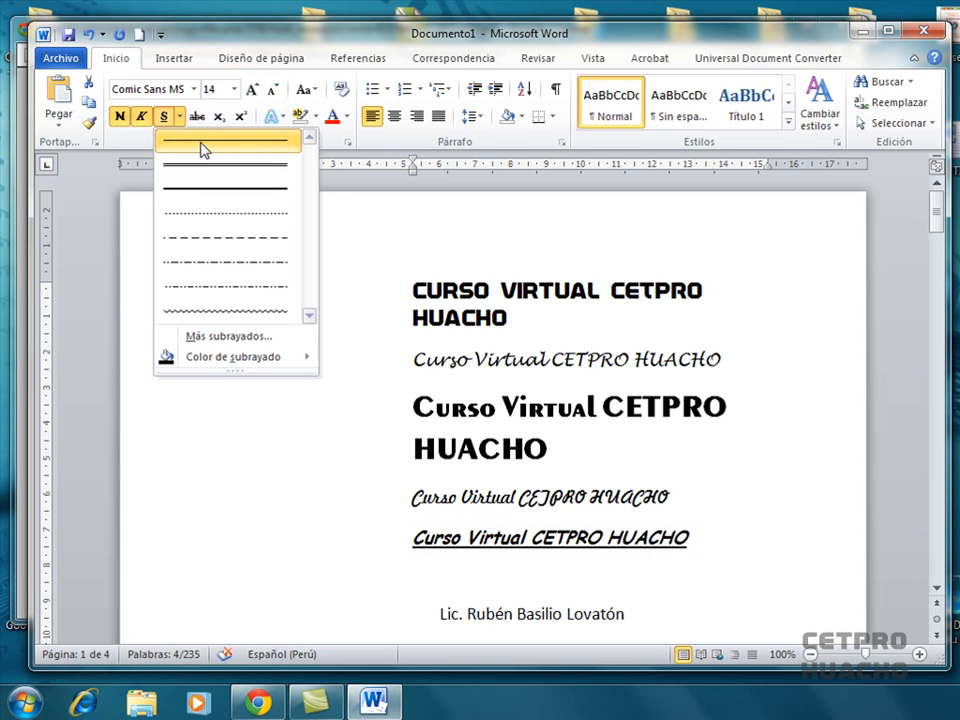
left_click(182, 122)
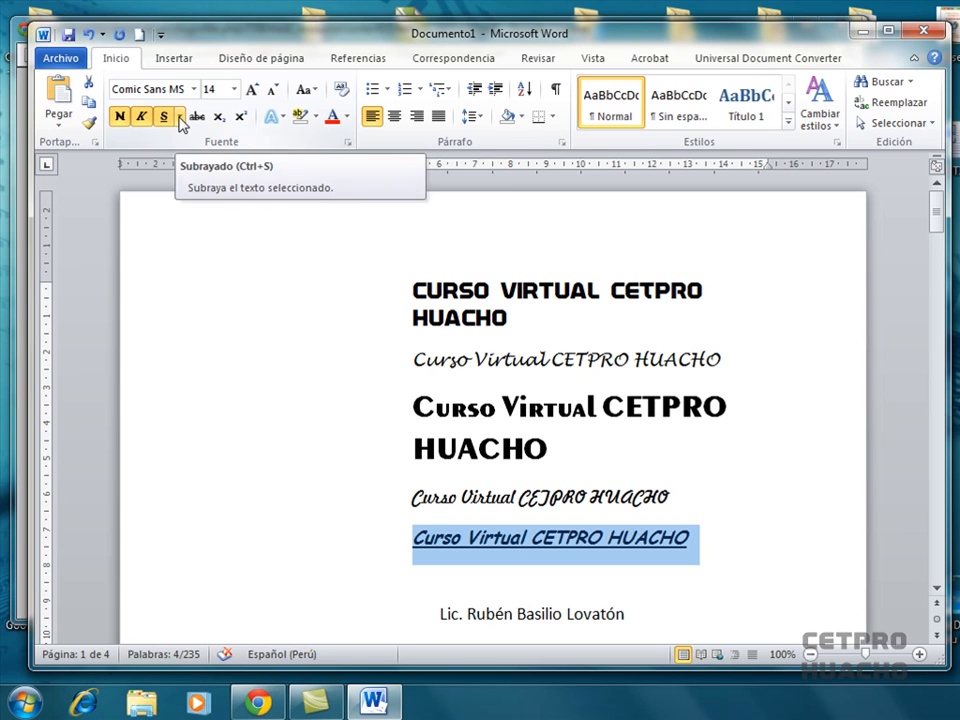
left_click(181, 120)
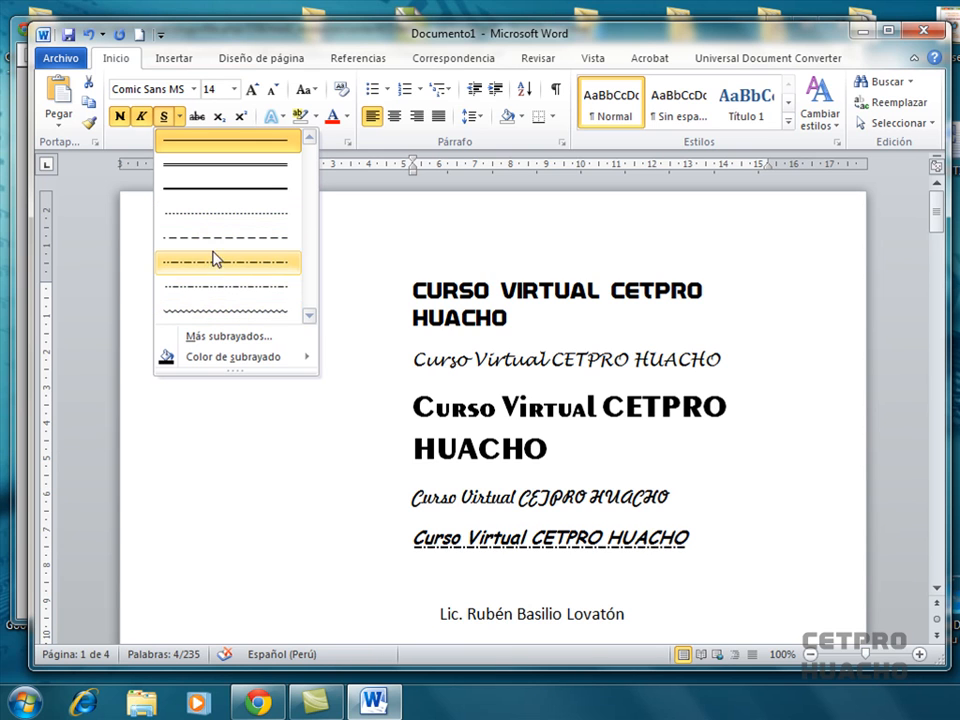
left_click(231, 146)
left_click(690, 480)
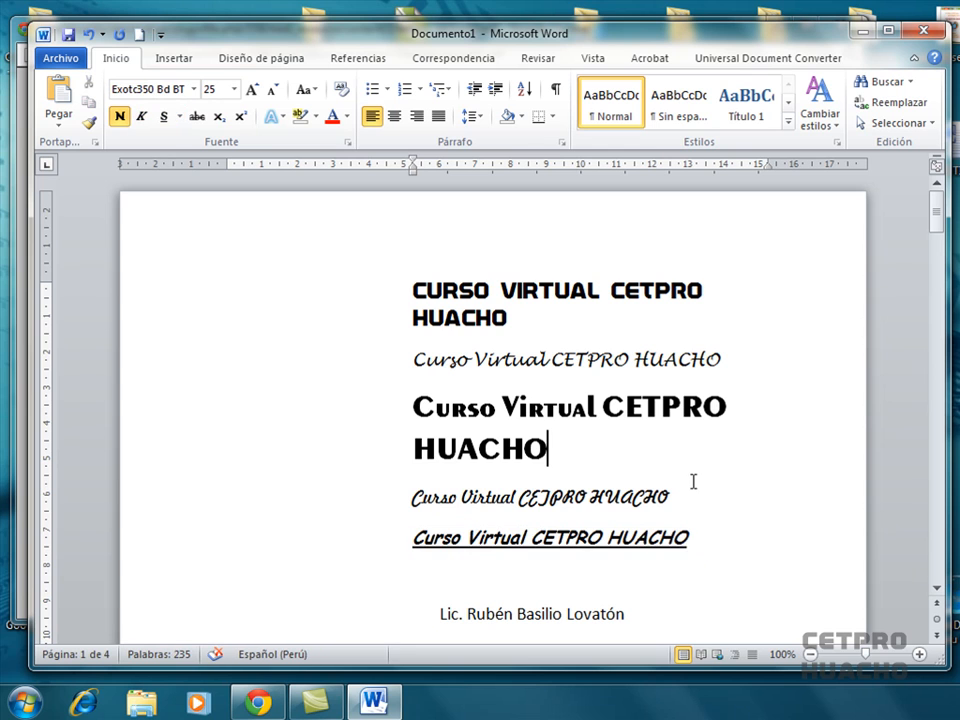
- Remove the italic format from the underlined fifth "Curso Virtual CETPRO HUACHO" line
left_click(163, 545)
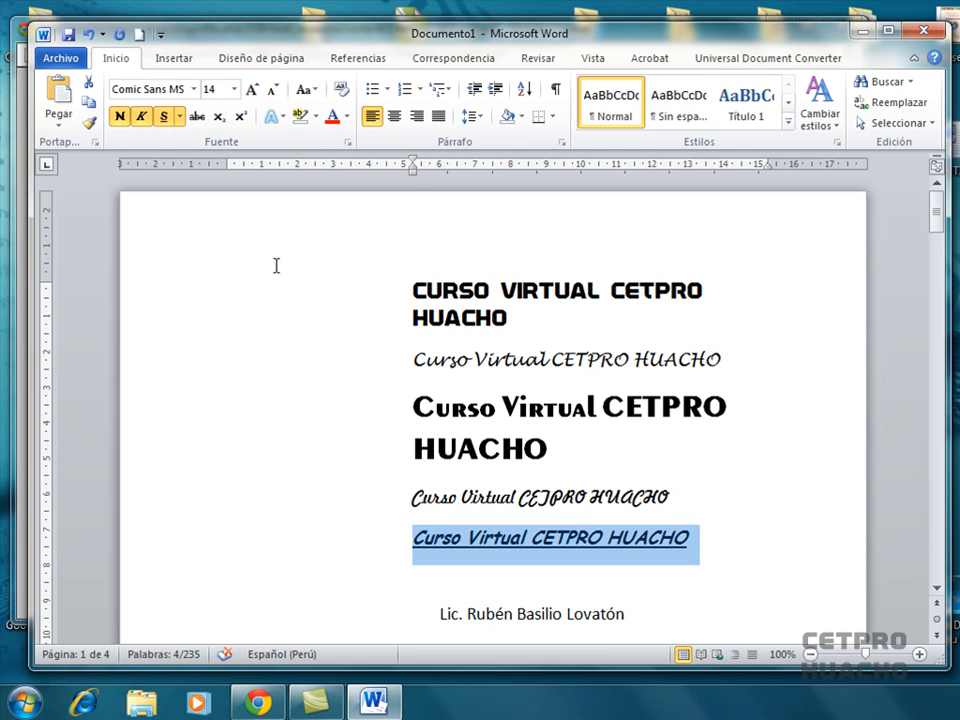
left_click(142, 117)
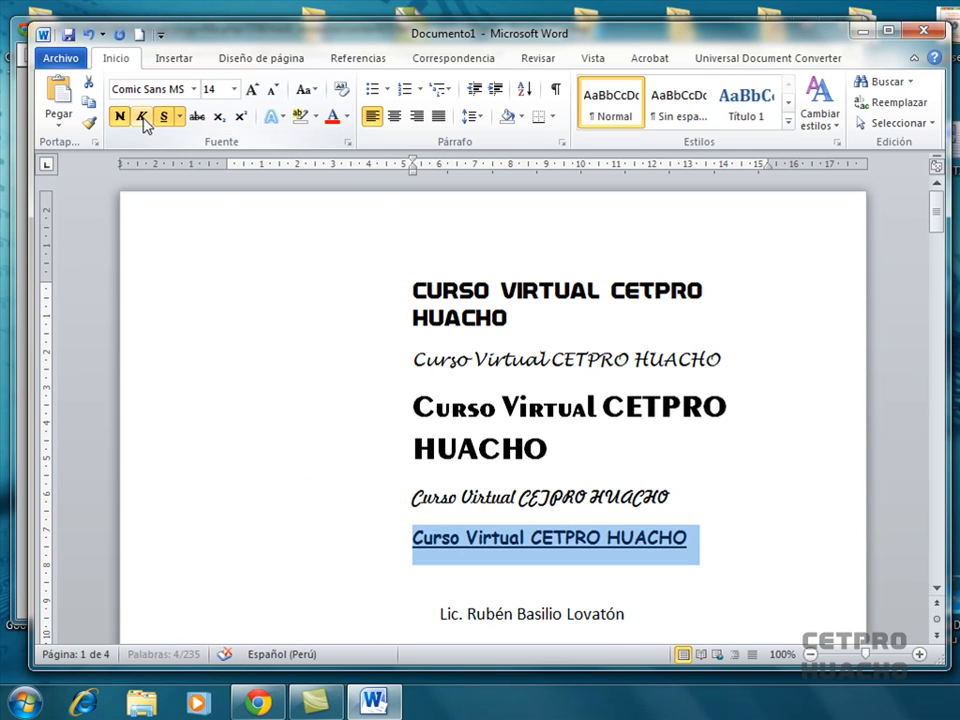
left_click(700, 495)
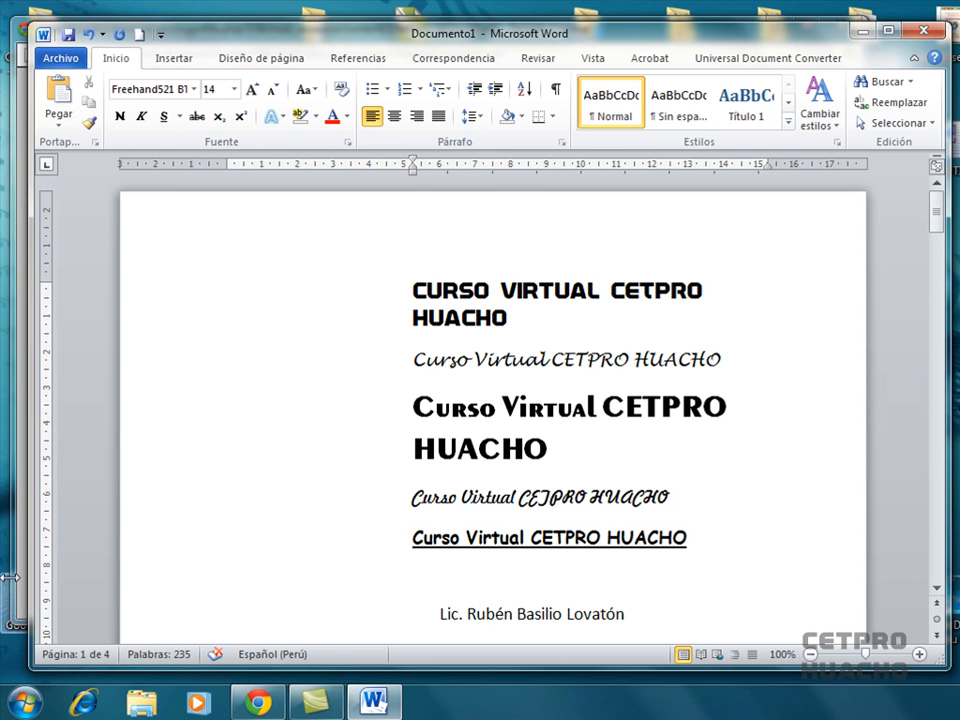
- Switch to the PDF guide in Chrome and review its table of formatting key combinations and the EFECTOS DE TEXTOS section
left_click(12, 440)
mouse_move(853, 240)
left_mouse_down()
mouse_move(865, 260)
mouse_move(853, 265)
left_mouse_up()
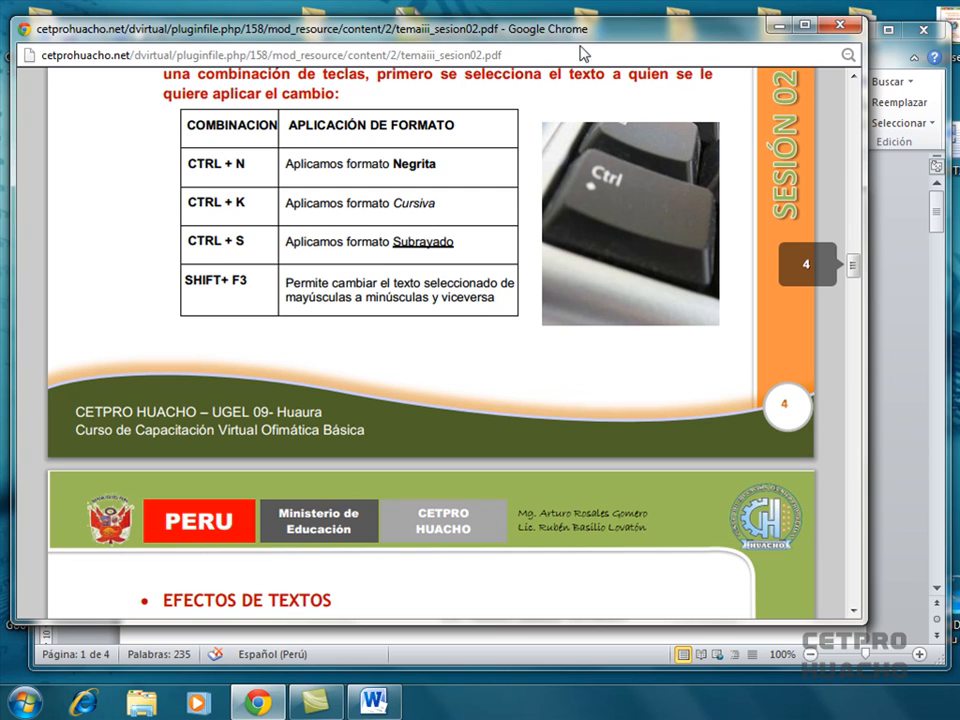
left_click_drag(583, 40, 611, 364)
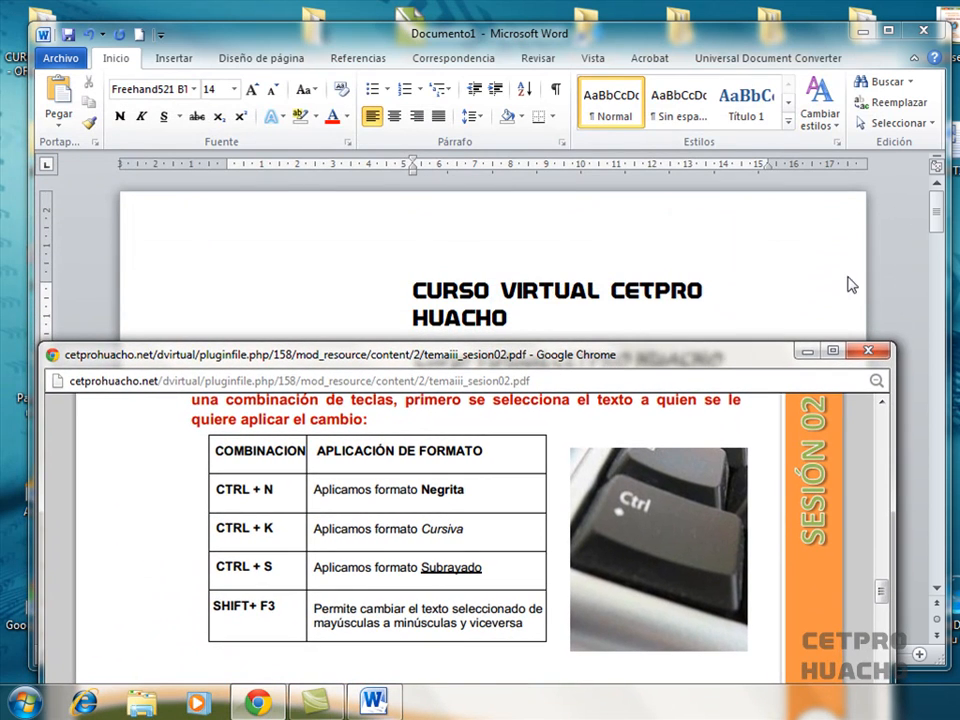
left_click_drag(676, 355, 676, 342)
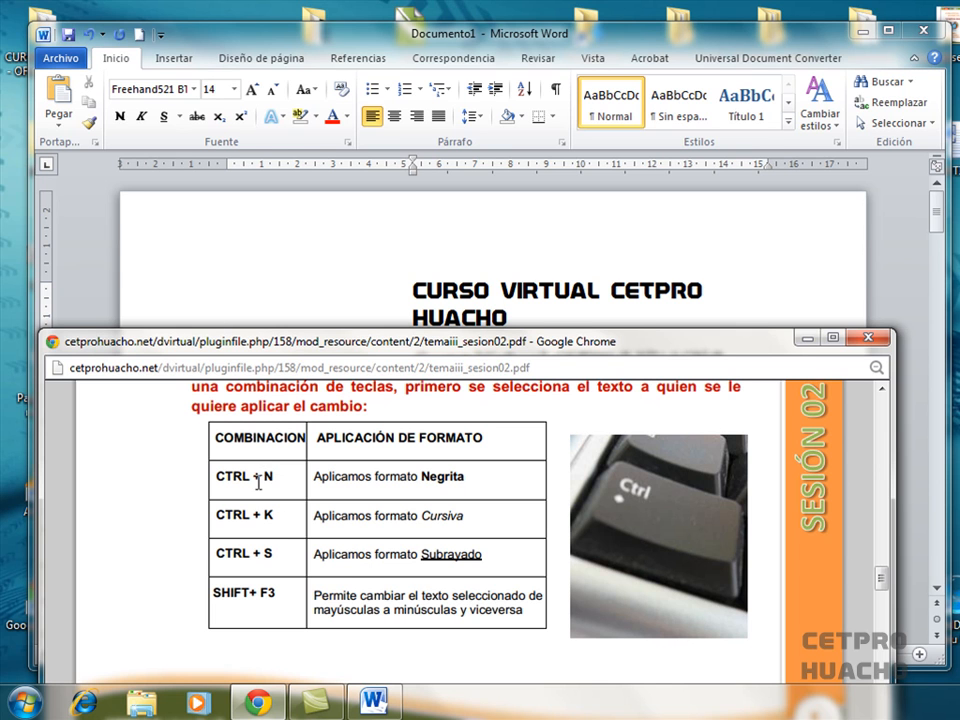
left_click_drag(330, 341, 337, 61)
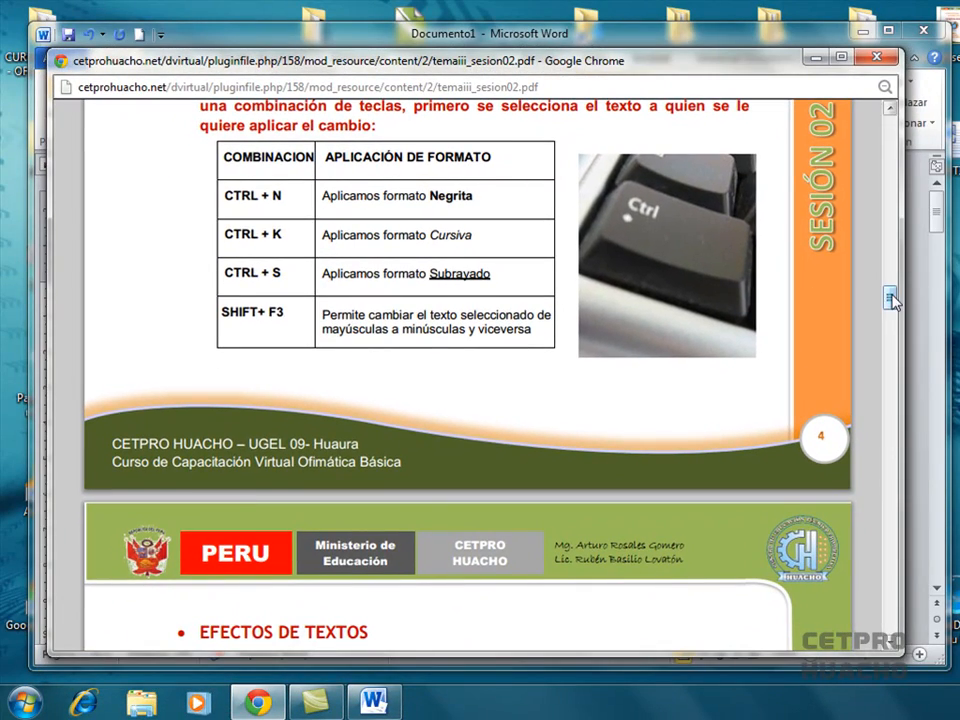
left_click_drag(890, 298, 889, 317)
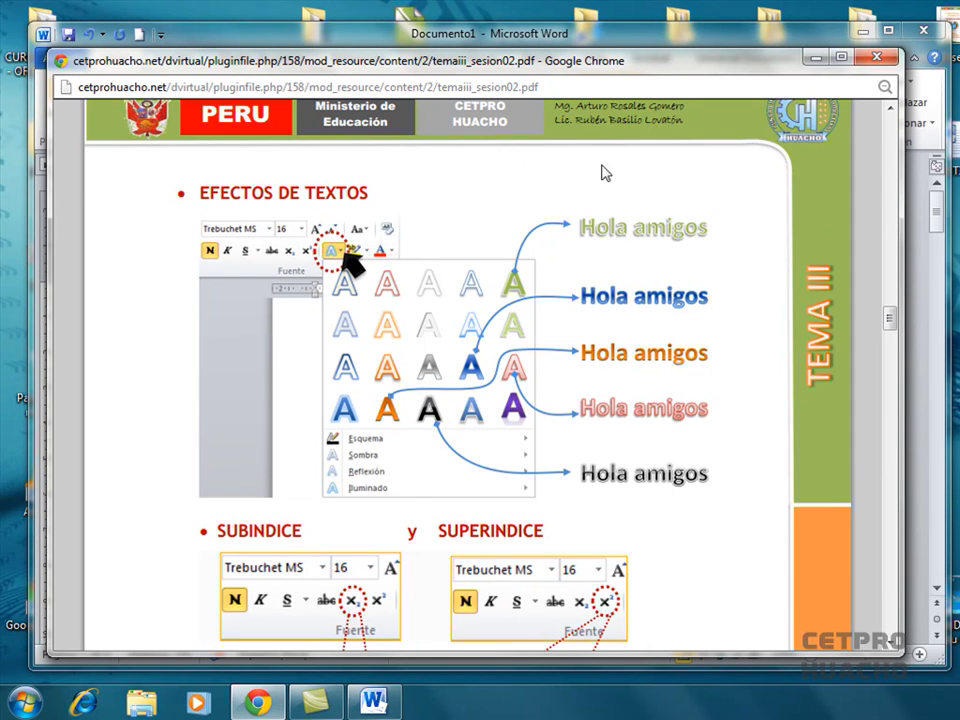
- Return to the Word document and apply the solid blue gradient text effect to the name line starting with "Lic."
left_click(940, 212)
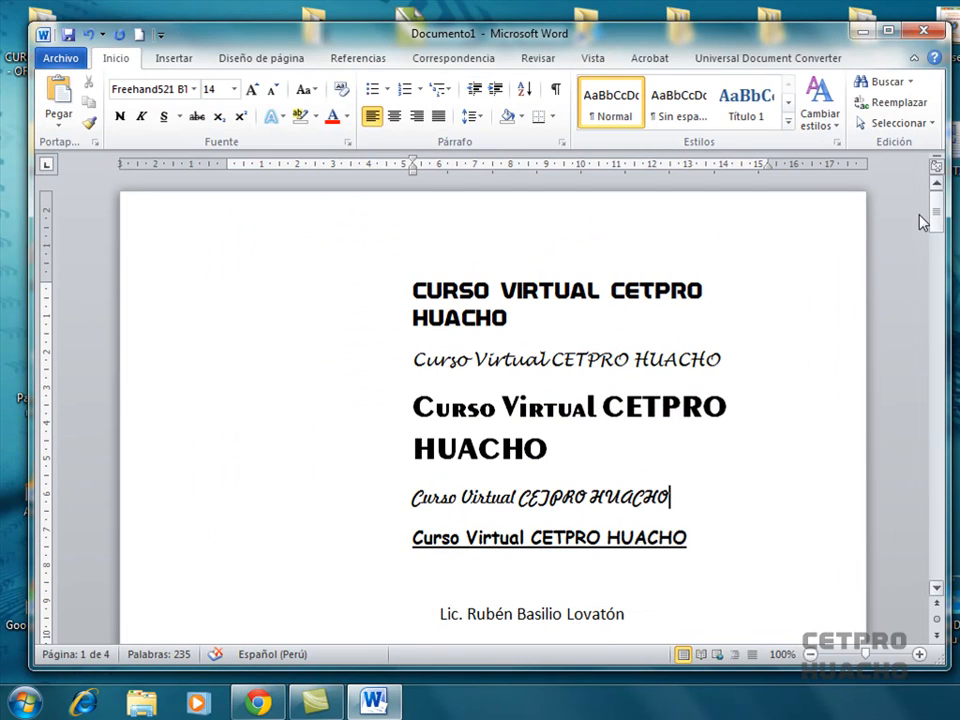
left_click_drag(940, 210, 942, 244)
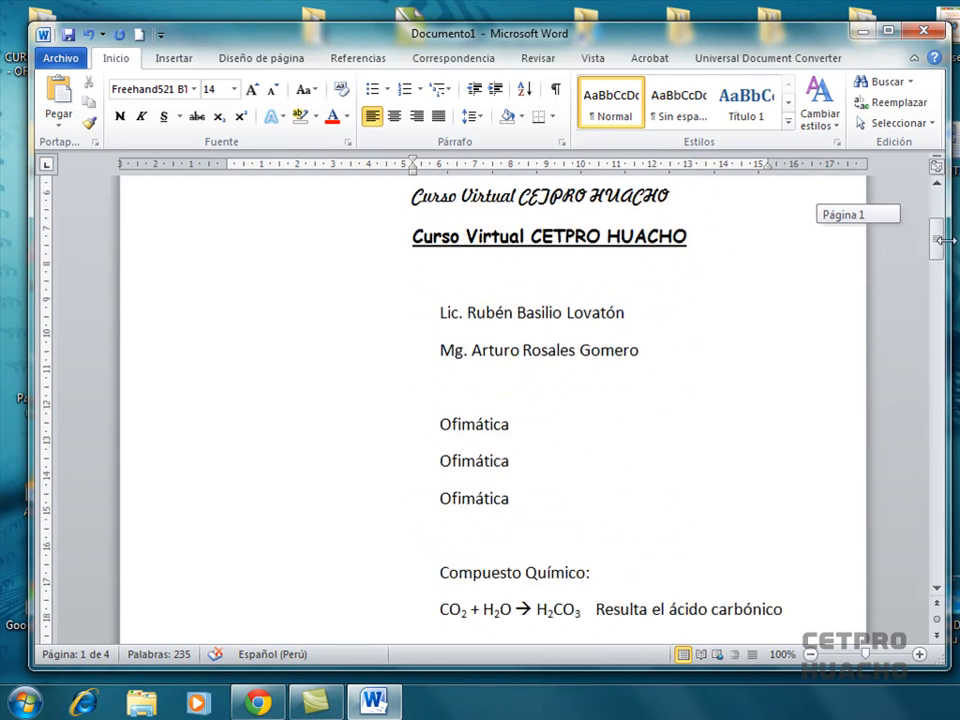
left_click(192, 313)
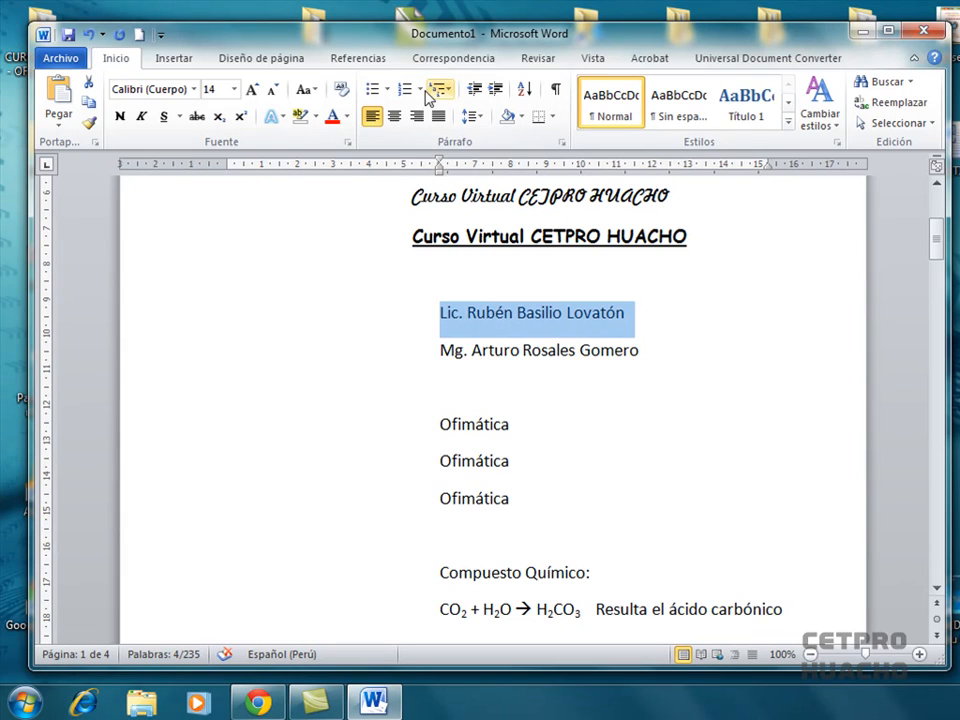
left_click(284, 118)
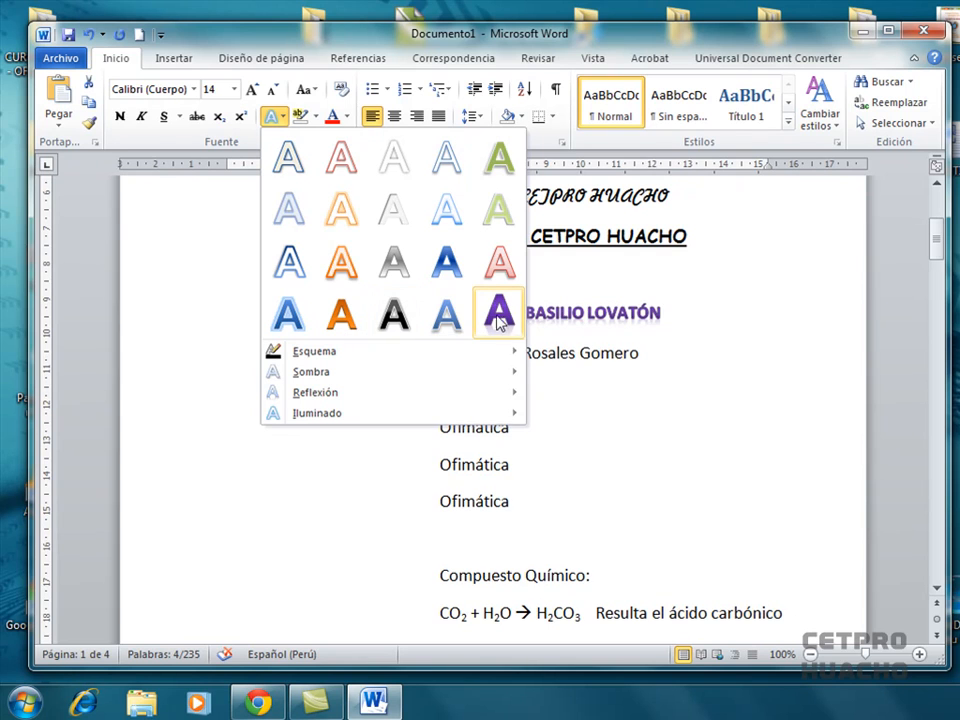
left_click(455, 270)
key("Right")
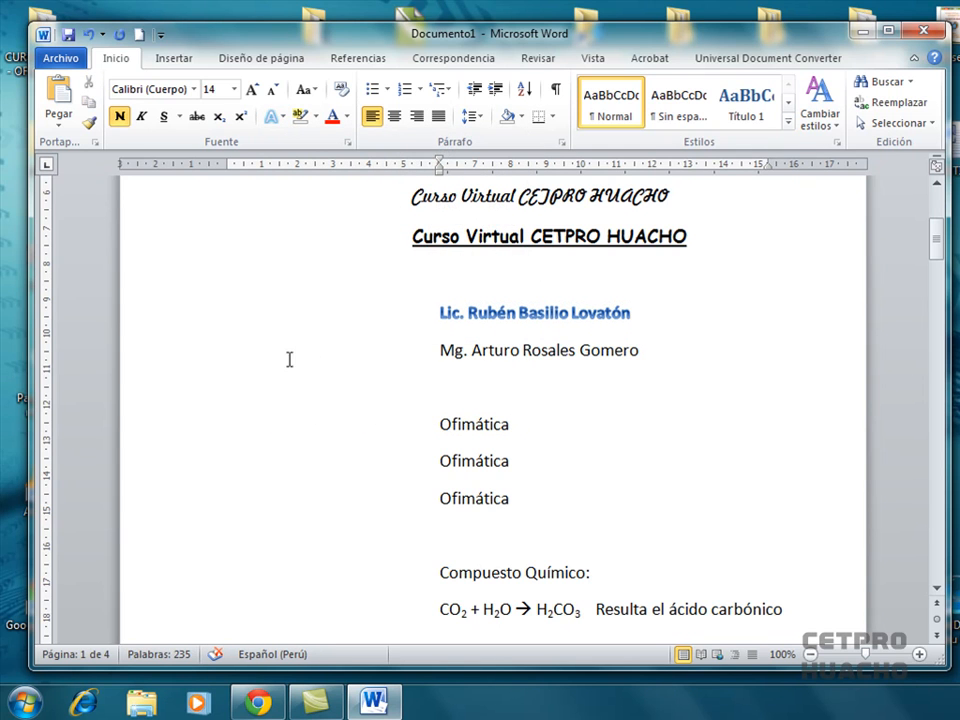
- Apply the solid orange text effect to the name line starting with "Mg."
left_click(182, 352)
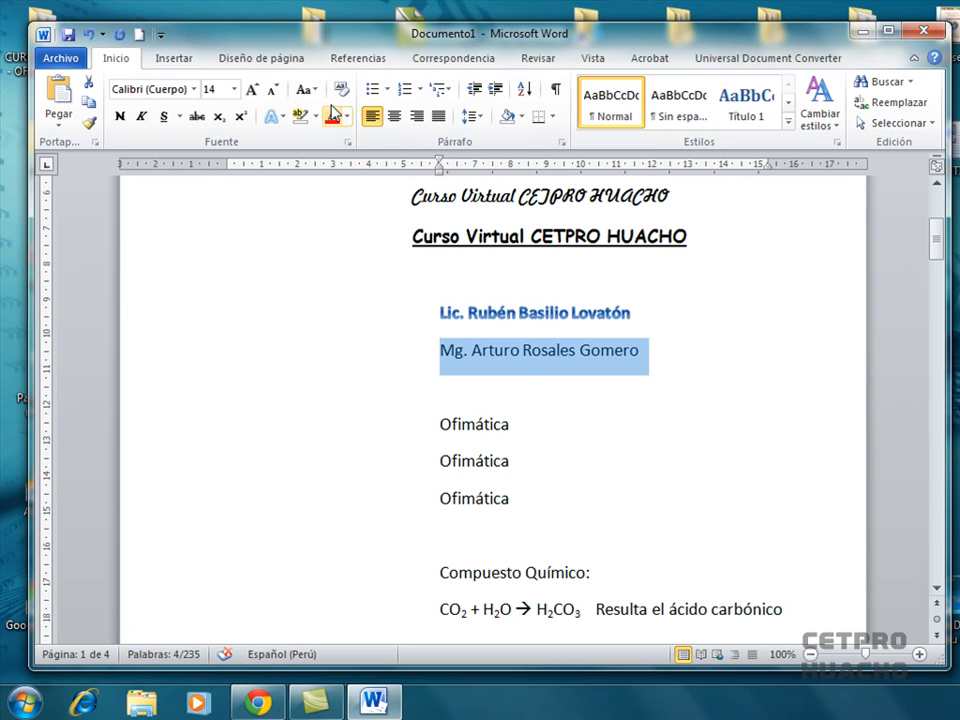
left_click(282, 119)
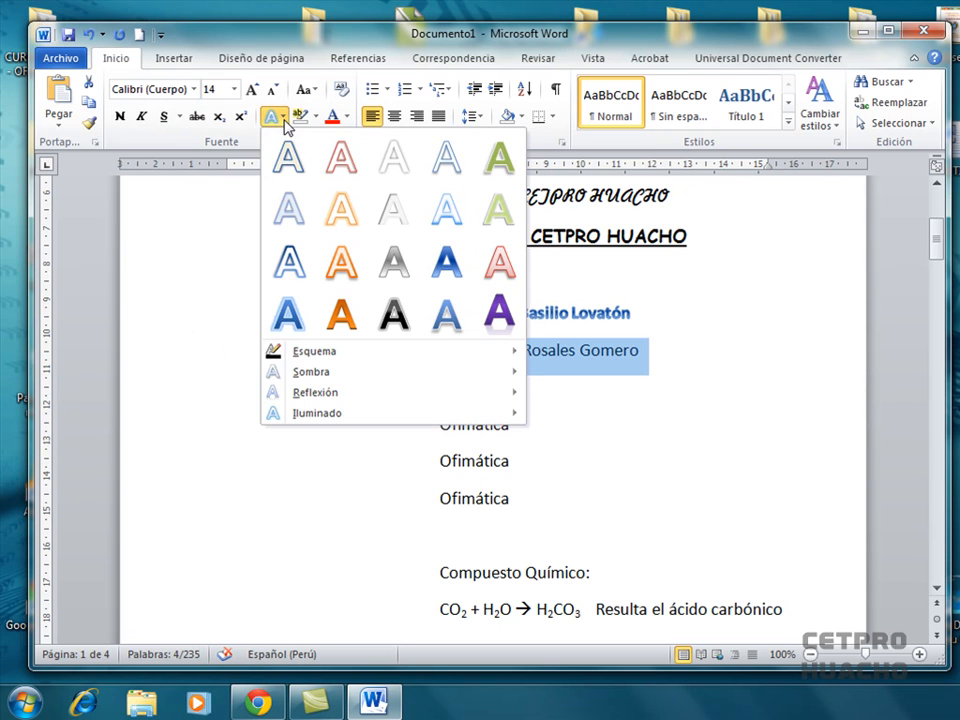
left_click(349, 315)
left_click(649, 328)
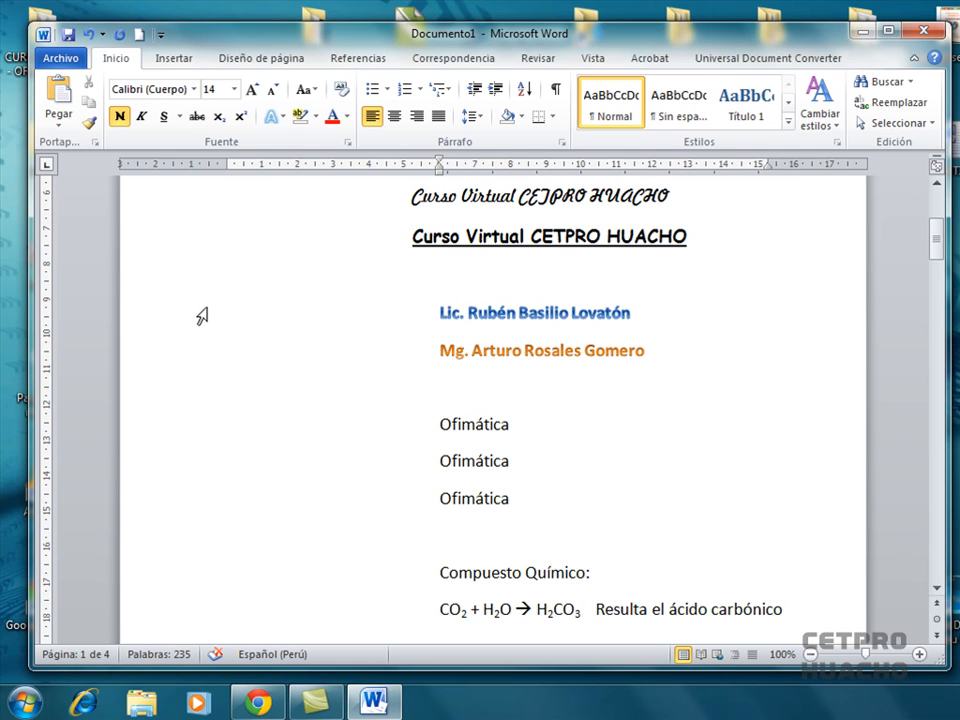
- Enlarge the font of the name line starting with "Lic." by three increments to size 20
left_click_drag(185, 317, 184, 347)
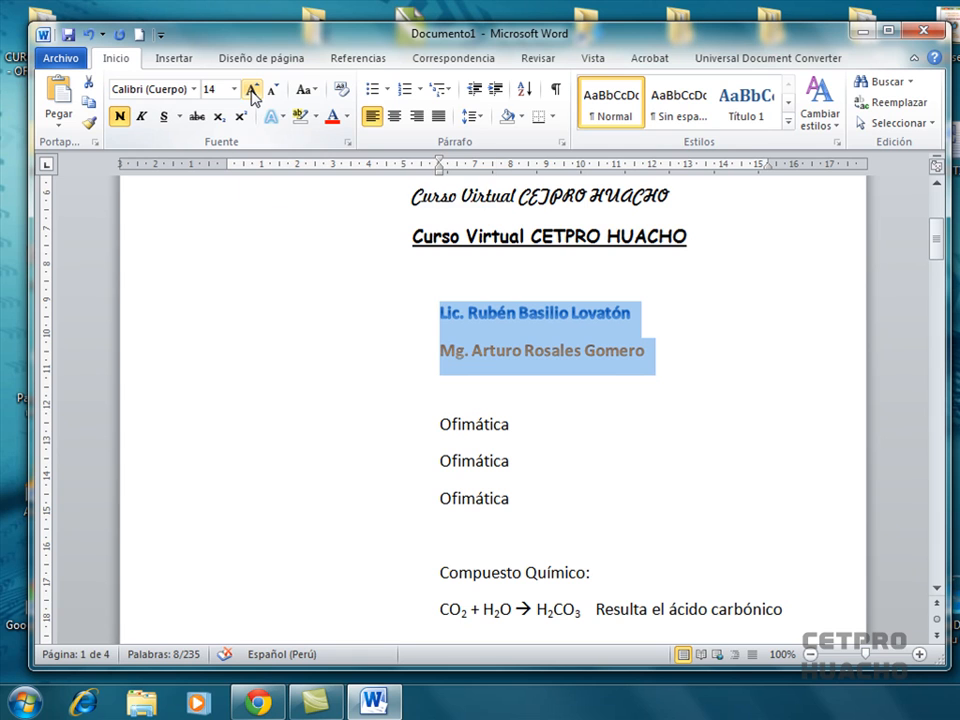
left_click(420, 313)
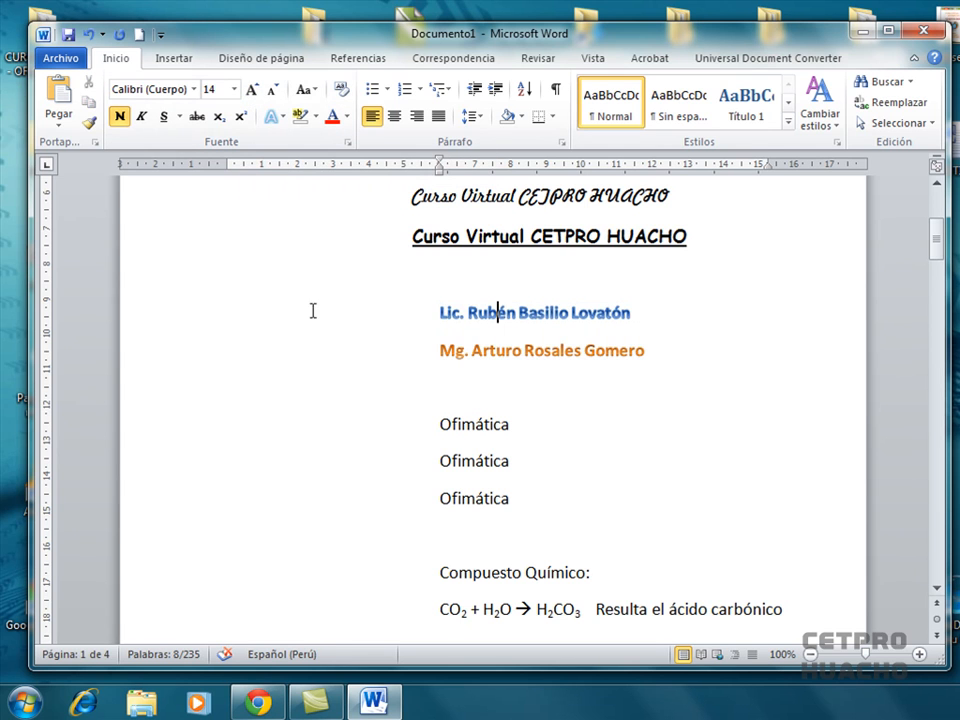
left_click(193, 306)
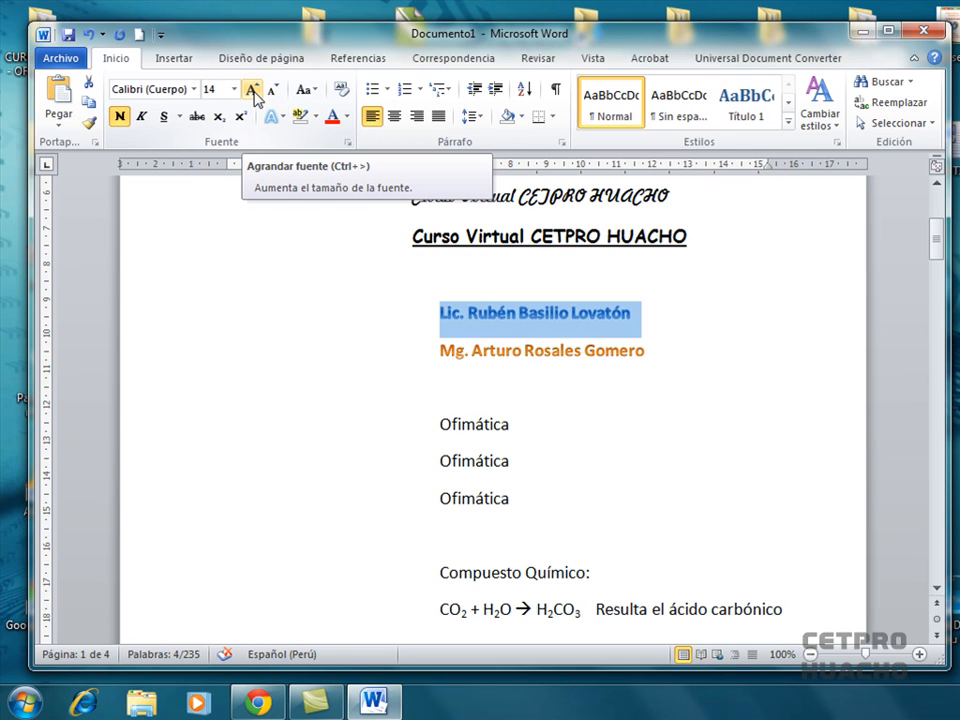
left_click(253, 90)
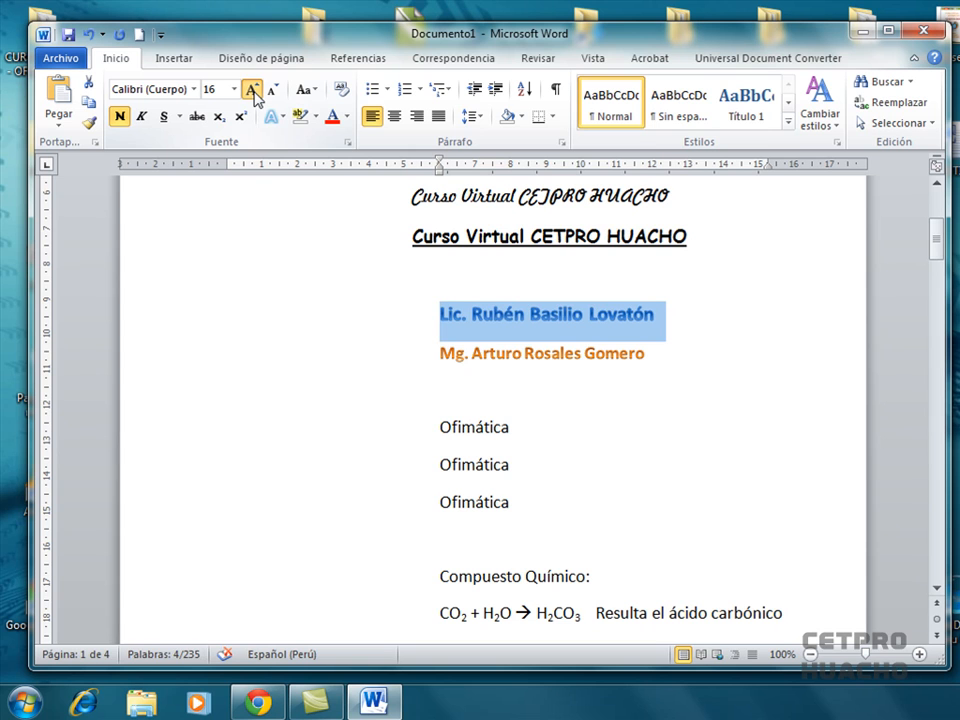
left_click(252, 90)
left_click(252, 90)
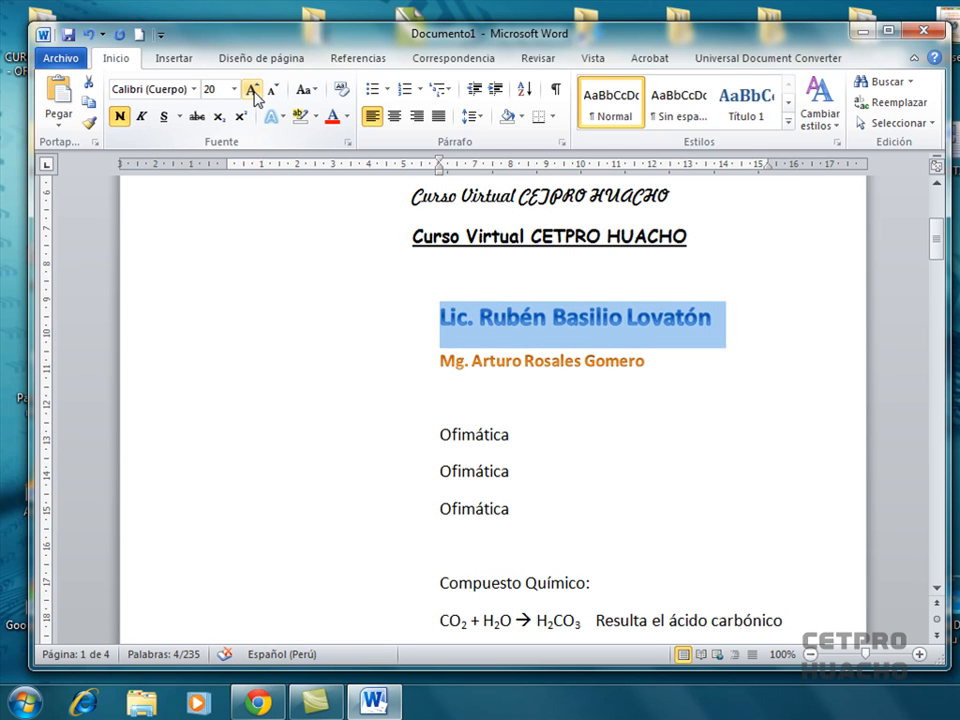
- Enlarge the font of the name line starting with "Lic." to size 24 and the line starting with "Mg." to size 20
left_click(252, 90)
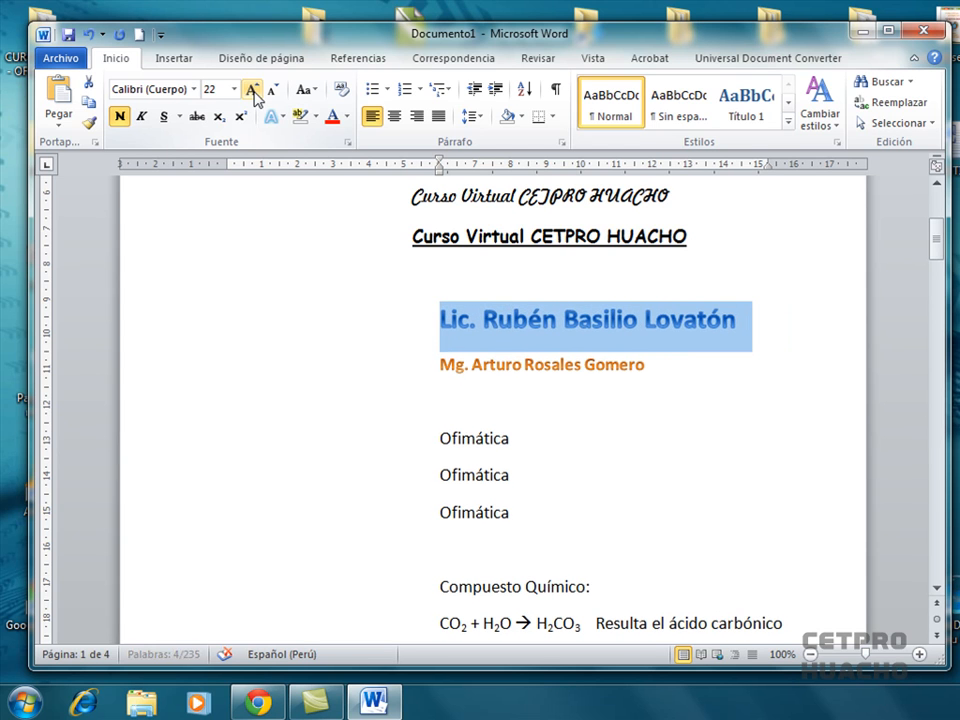
left_click(252, 90)
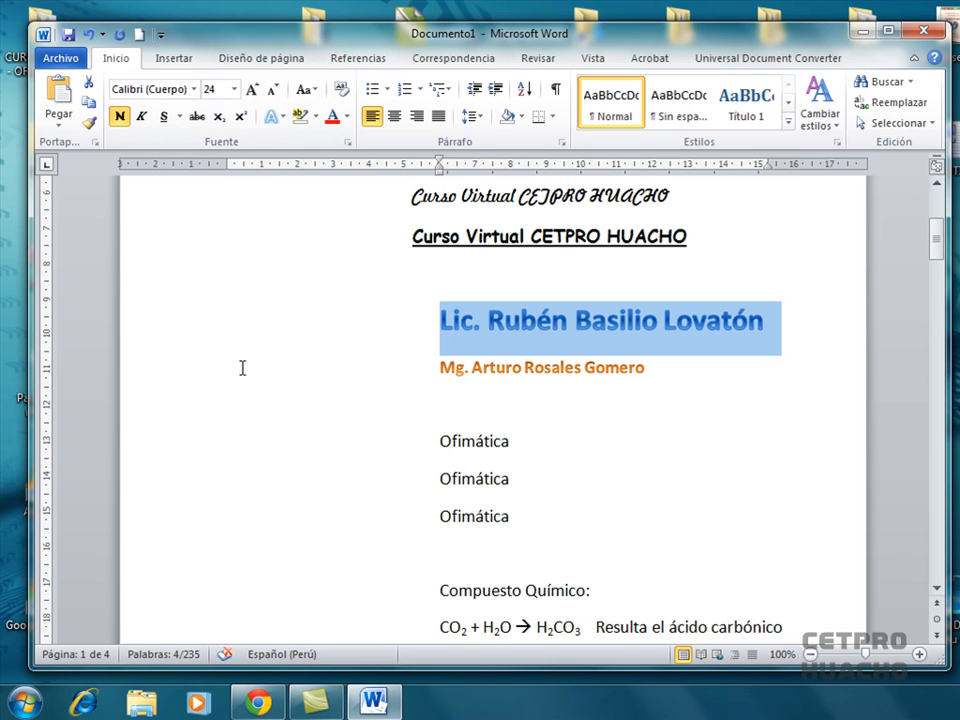
left_click(176, 372)
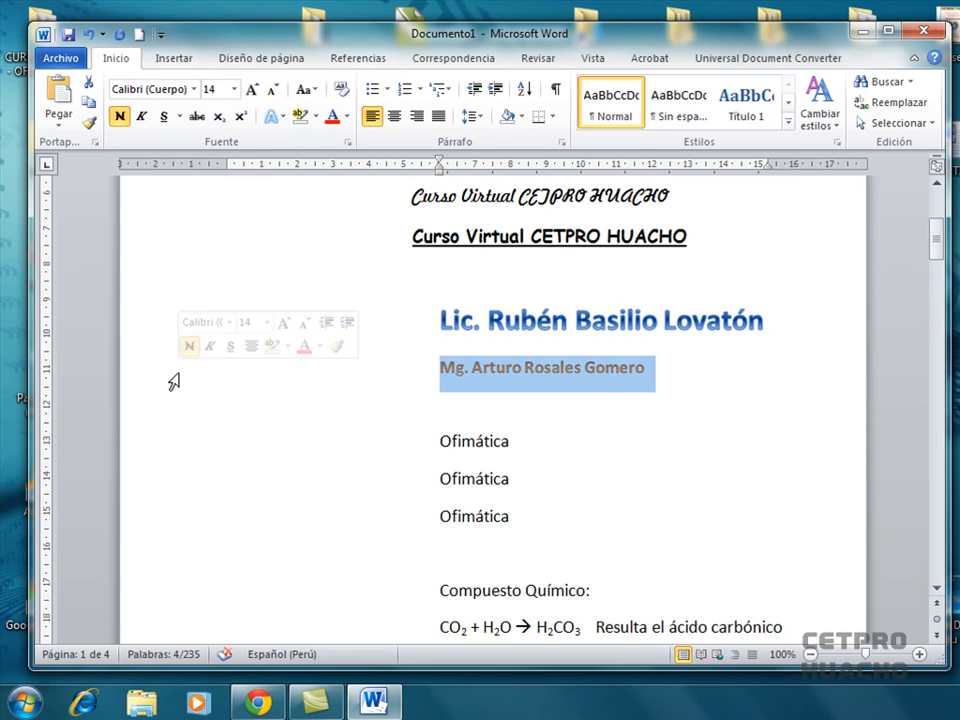
left_click(252, 97)
left_click(252, 97)
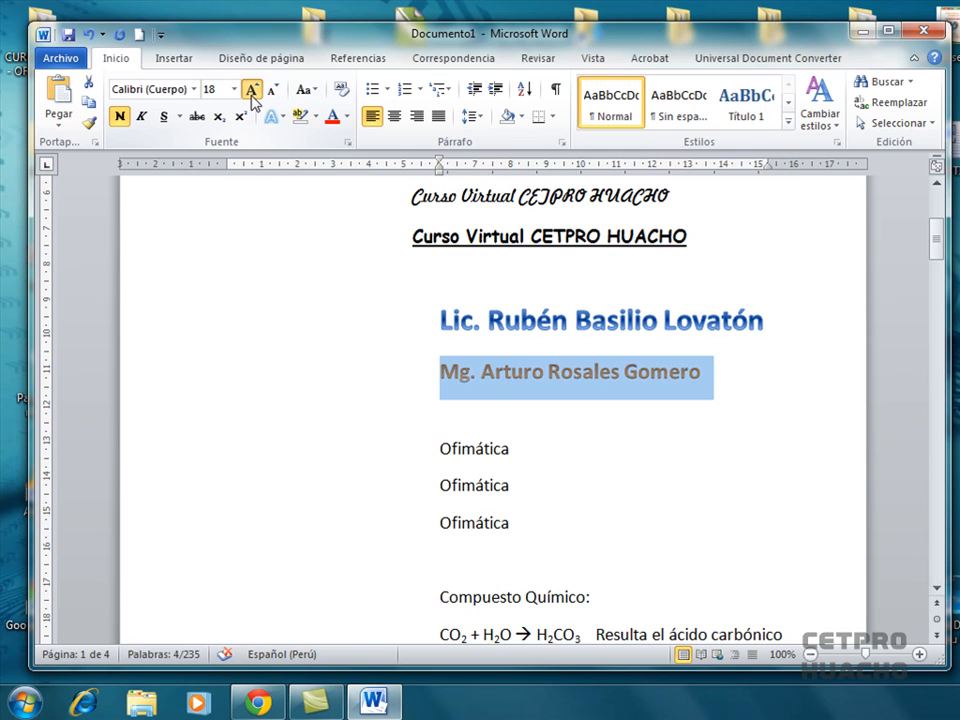
left_click(253, 97)
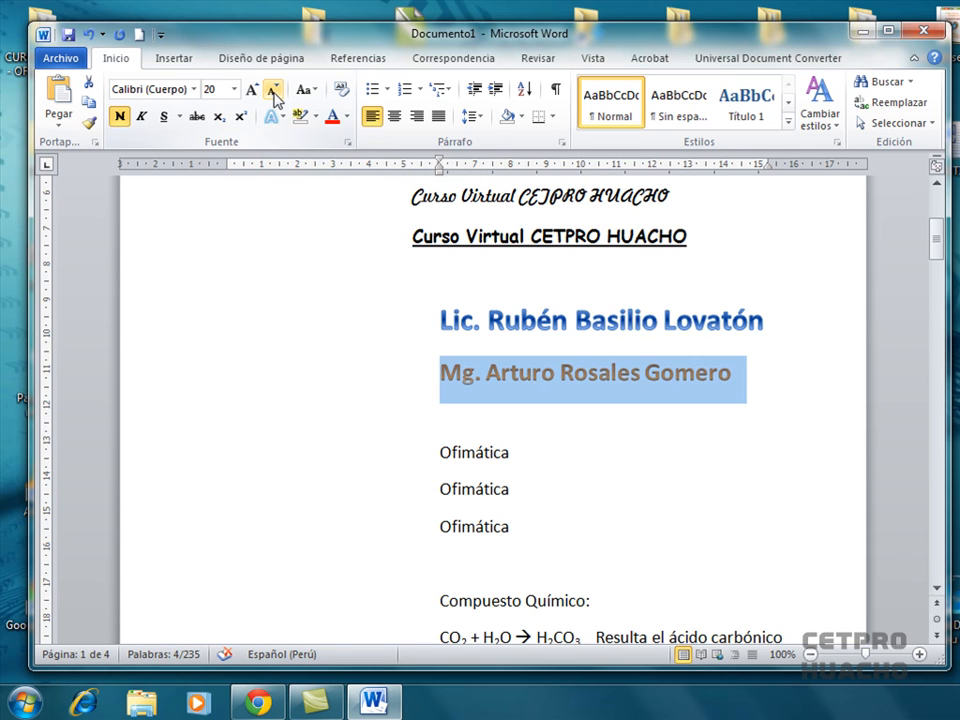
- Shrink the font of the name line starting with "Mg." by four increments to size 12
left_click(274, 94)
left_click(274, 94)
left_click(274, 94)
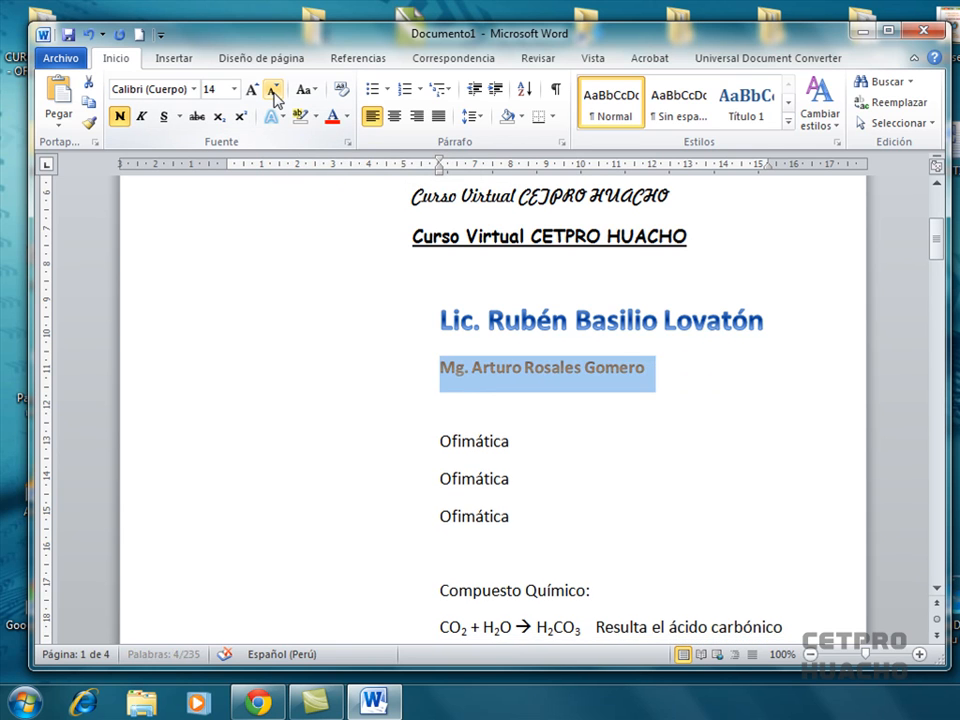
left_click(274, 94)
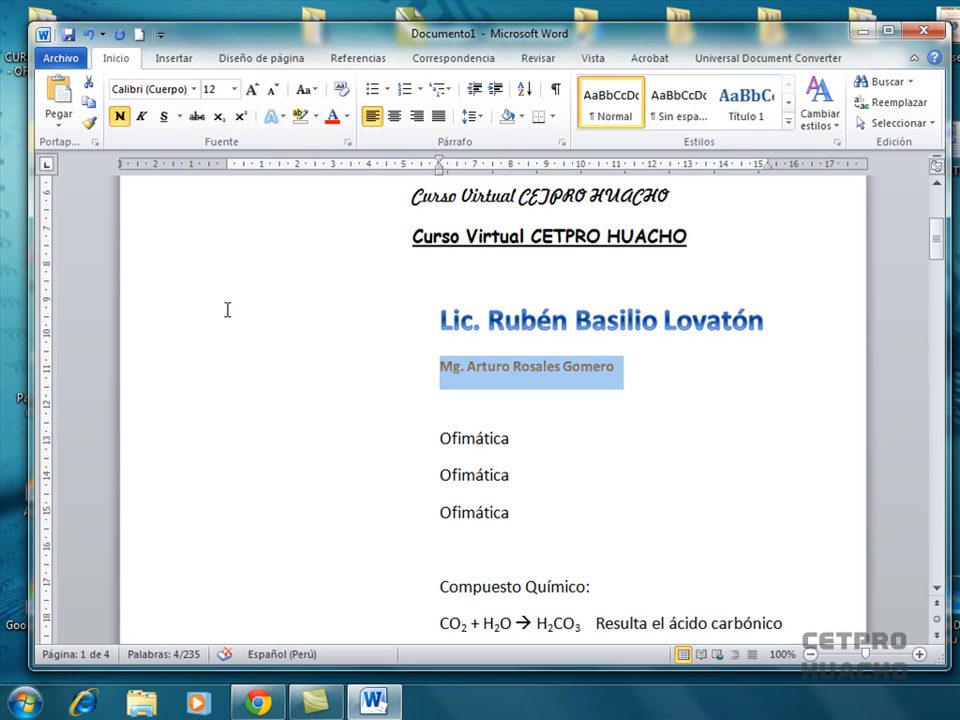
- Shrink the font of the name line starting with "Lic." by four increments to size 16 and deselect it
left_click(180, 322)
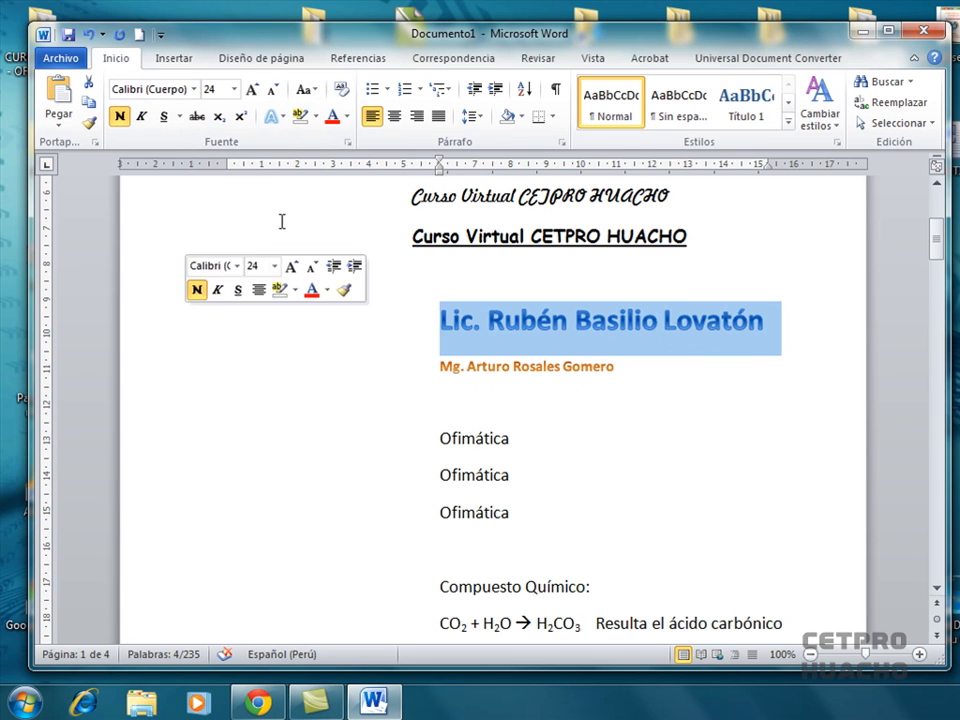
left_click(273, 92)
left_click(273, 92)
left_click(273, 92)
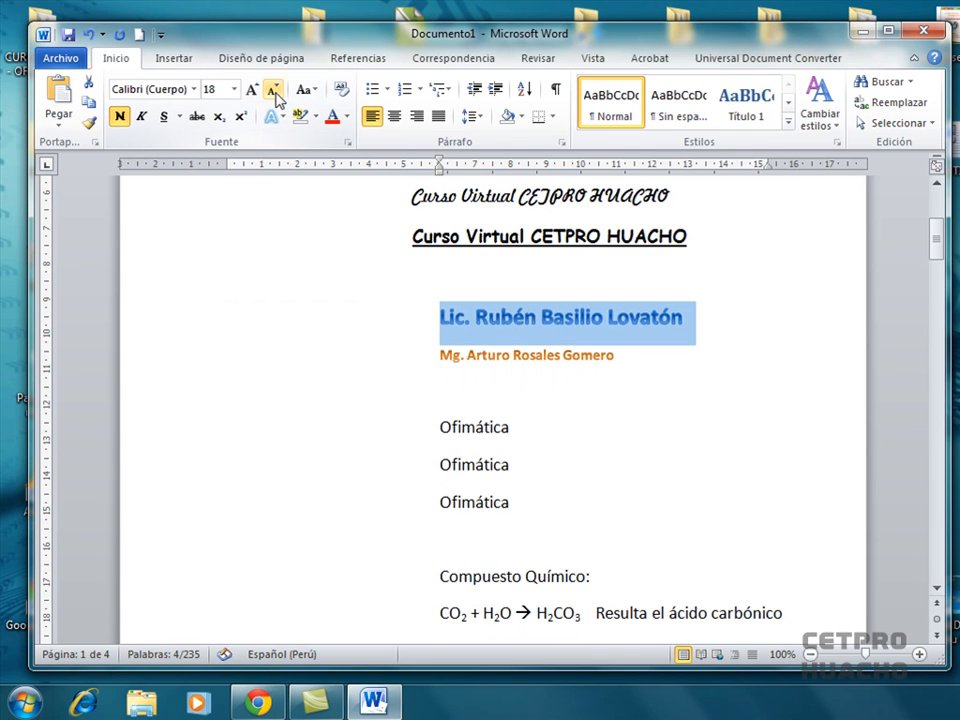
left_click(273, 92)
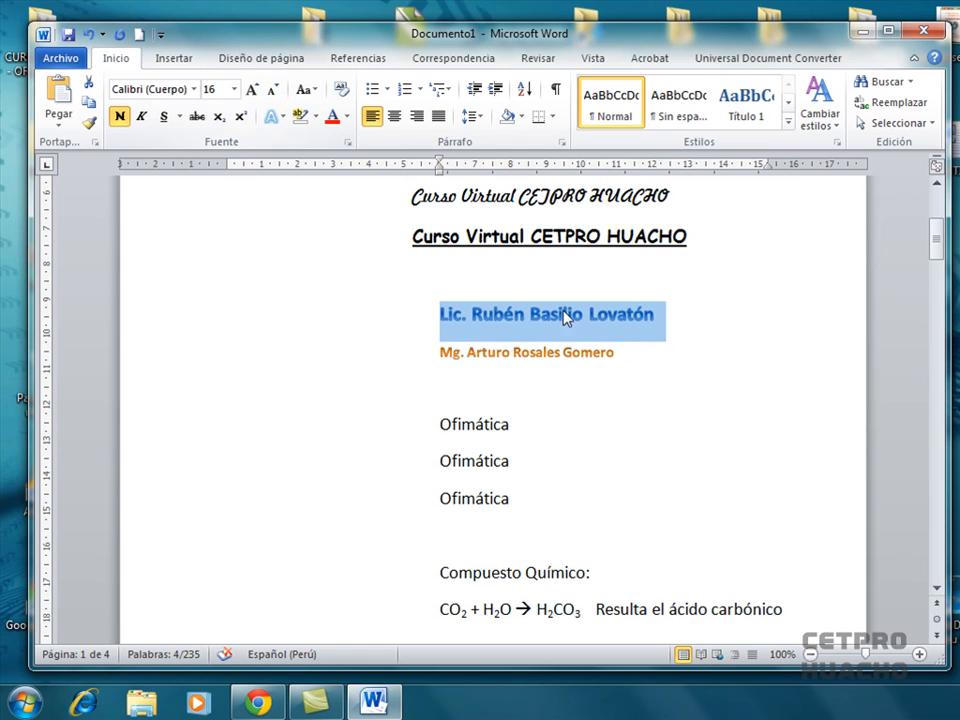
left_click(638, 354)
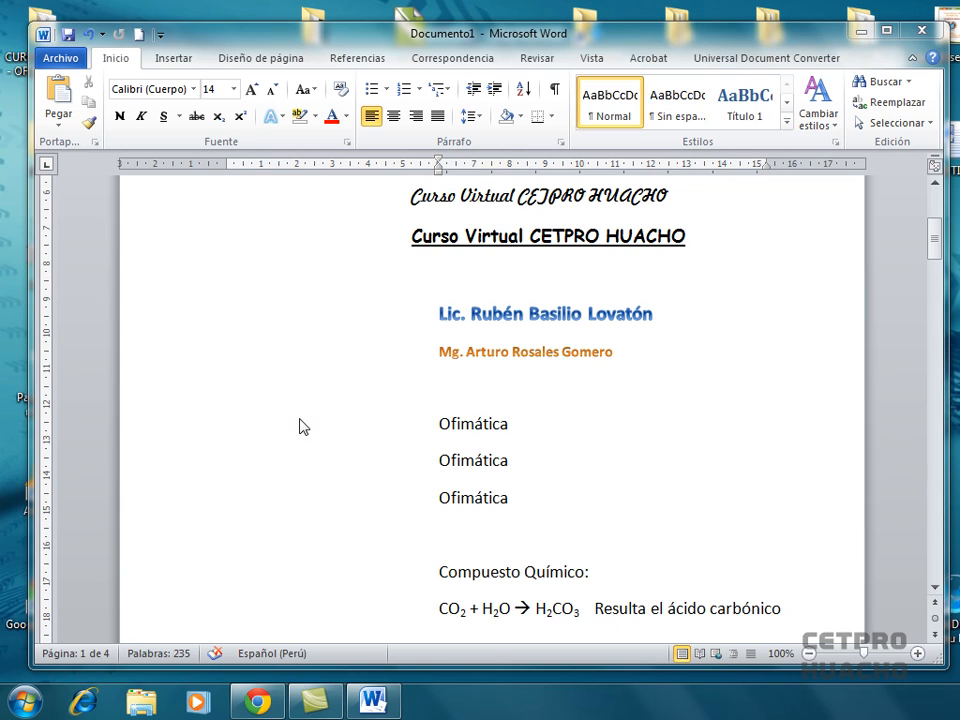
- Set the first "Ofimática" line to the Ravie font and enlarge it by three increments to size 20
left_click(186, 426)
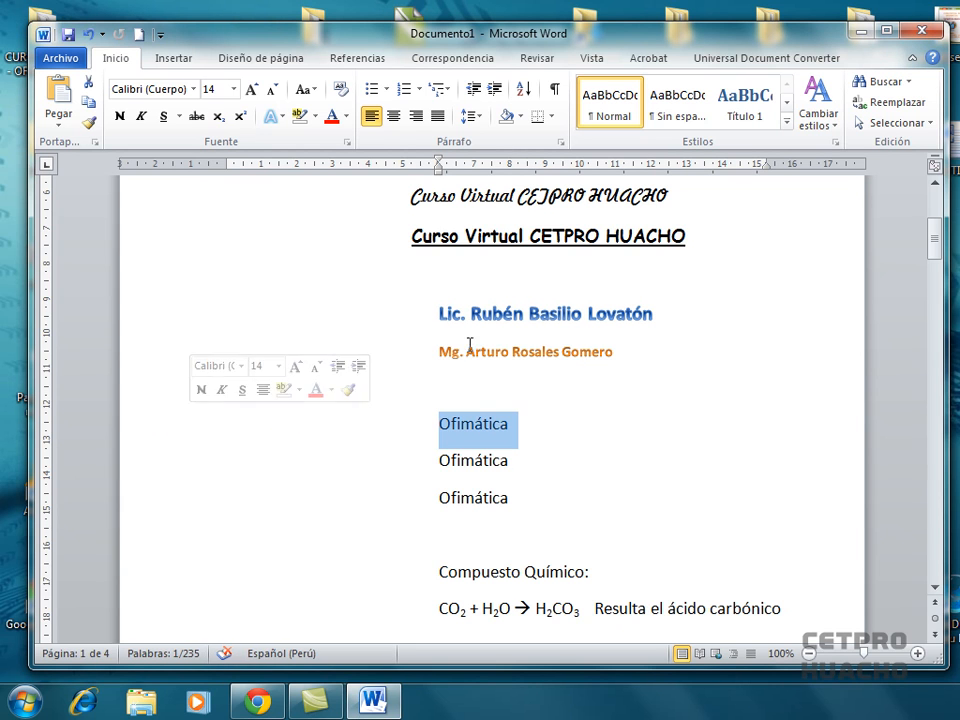
left_click(193, 89)
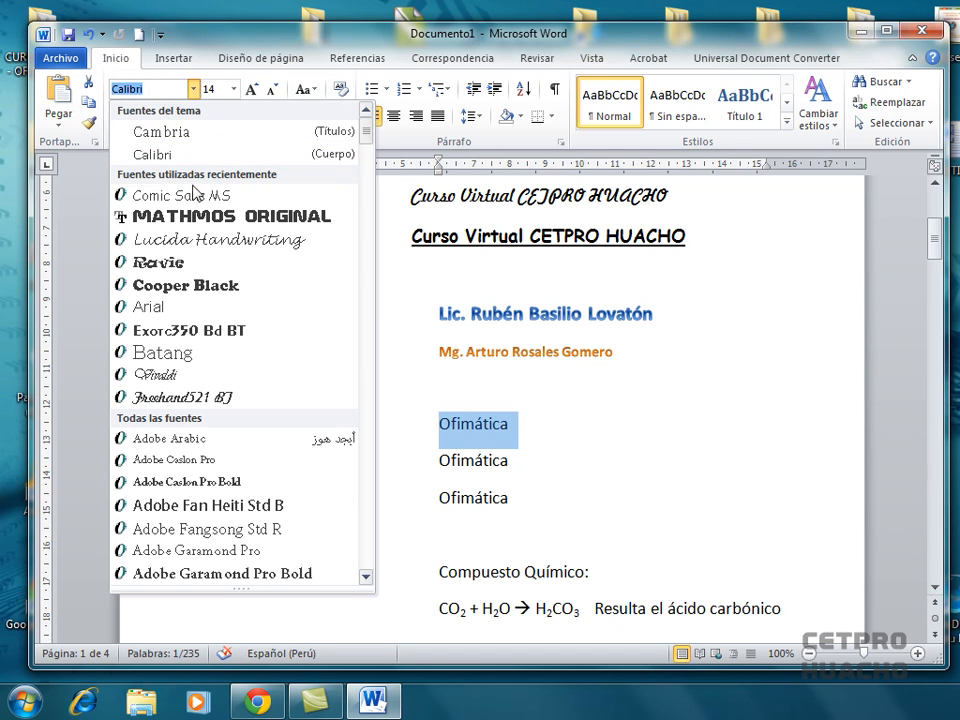
left_click(176, 265)
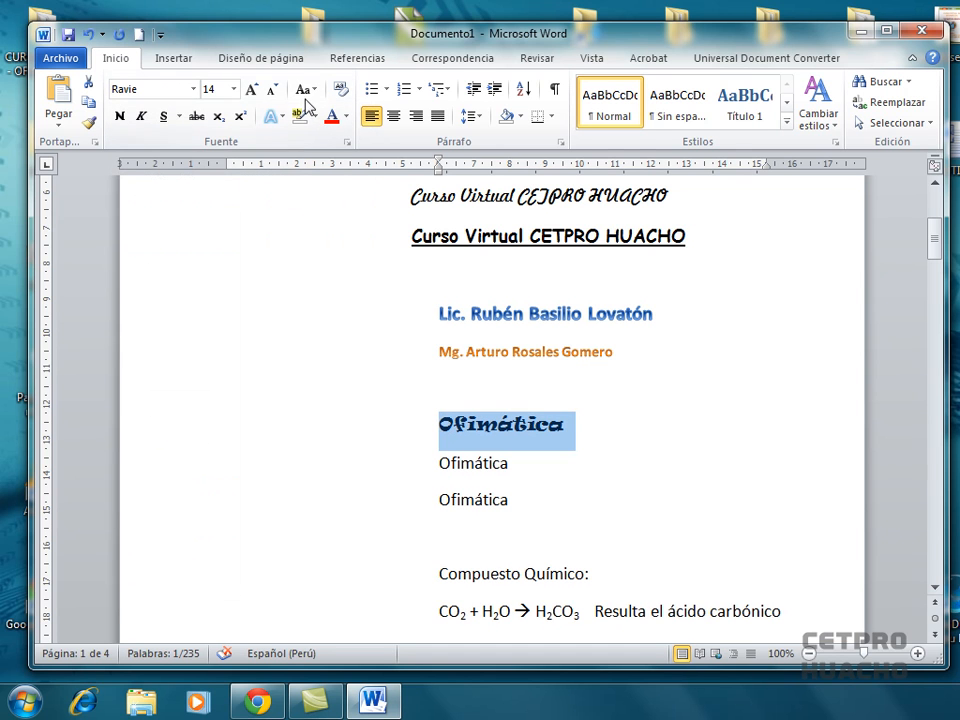
left_click(251, 91)
left_click(251, 91)
left_click(251, 91)
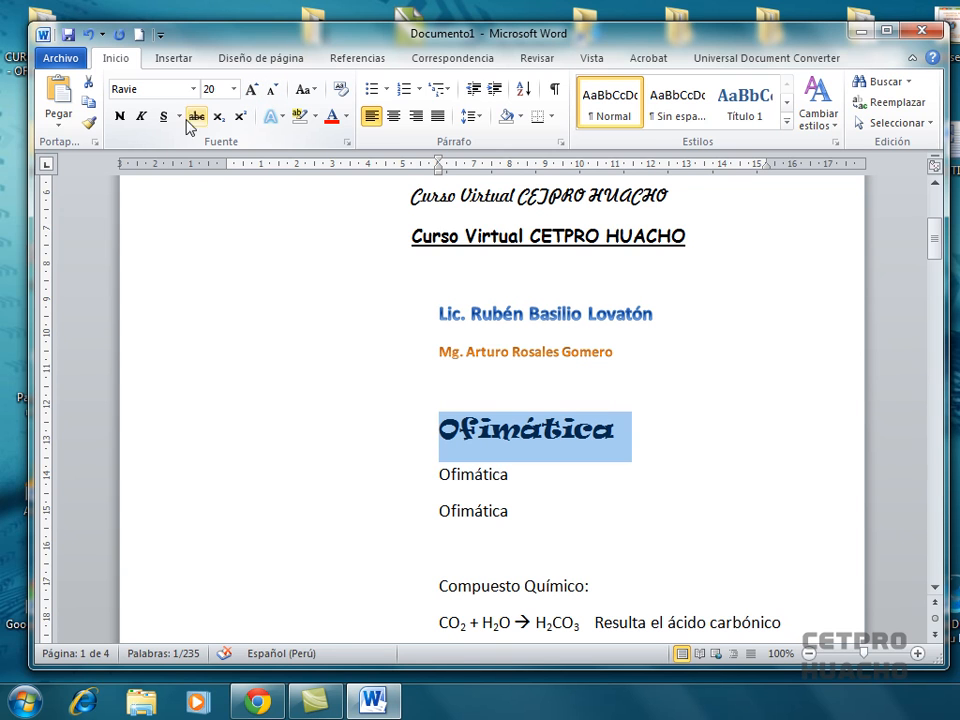
- Apply the solid orange text effect to the first "Ofimática" line and deselect it
left_click(284, 118)
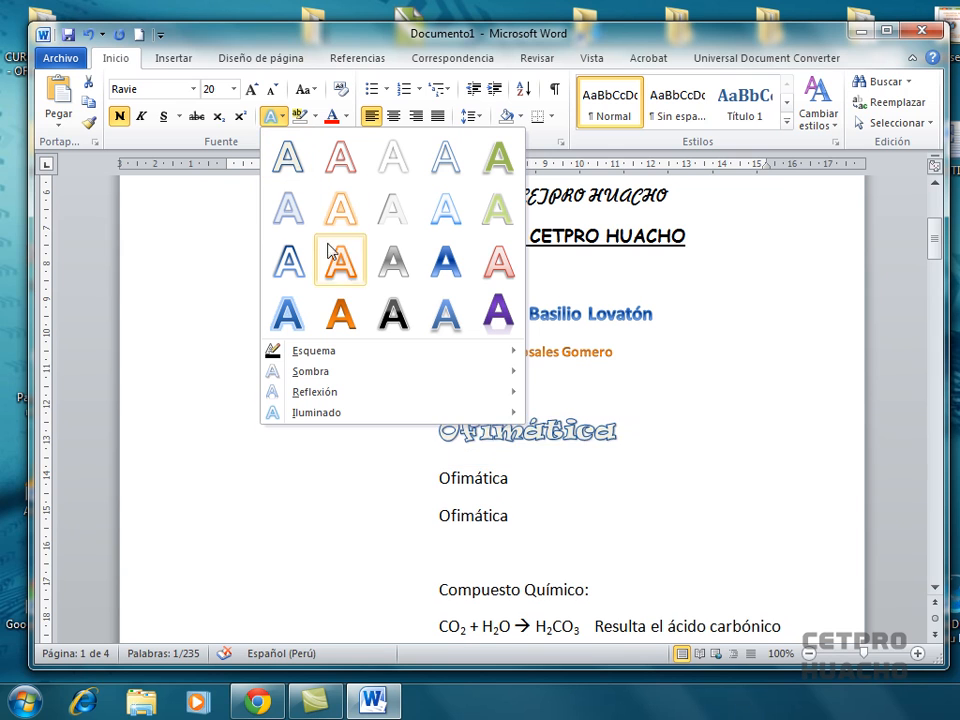
left_click(341, 314)
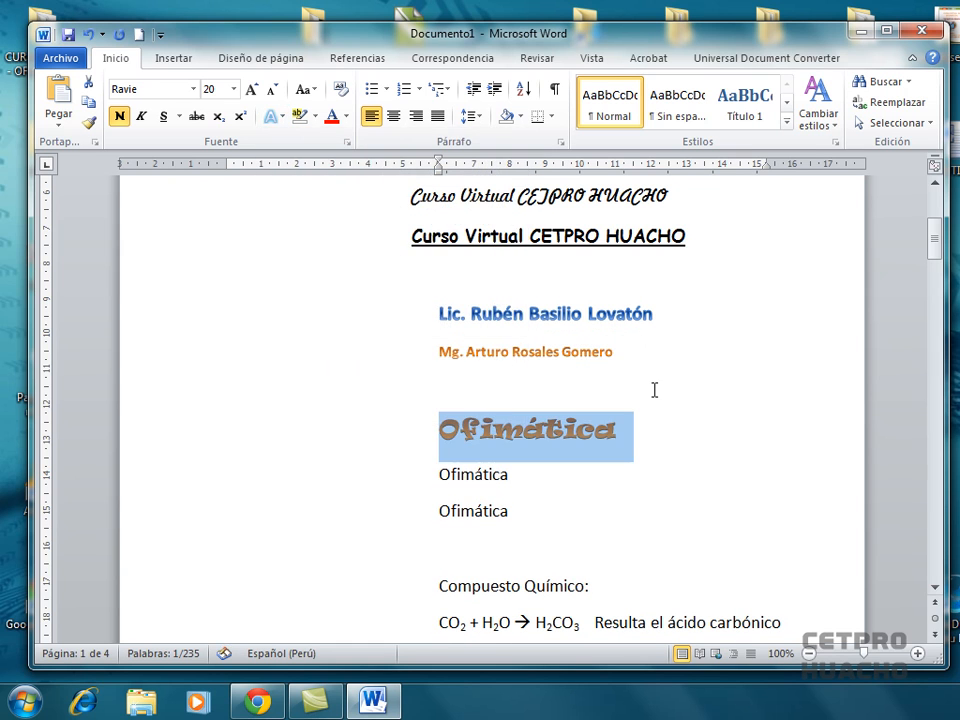
left_click(593, 396)
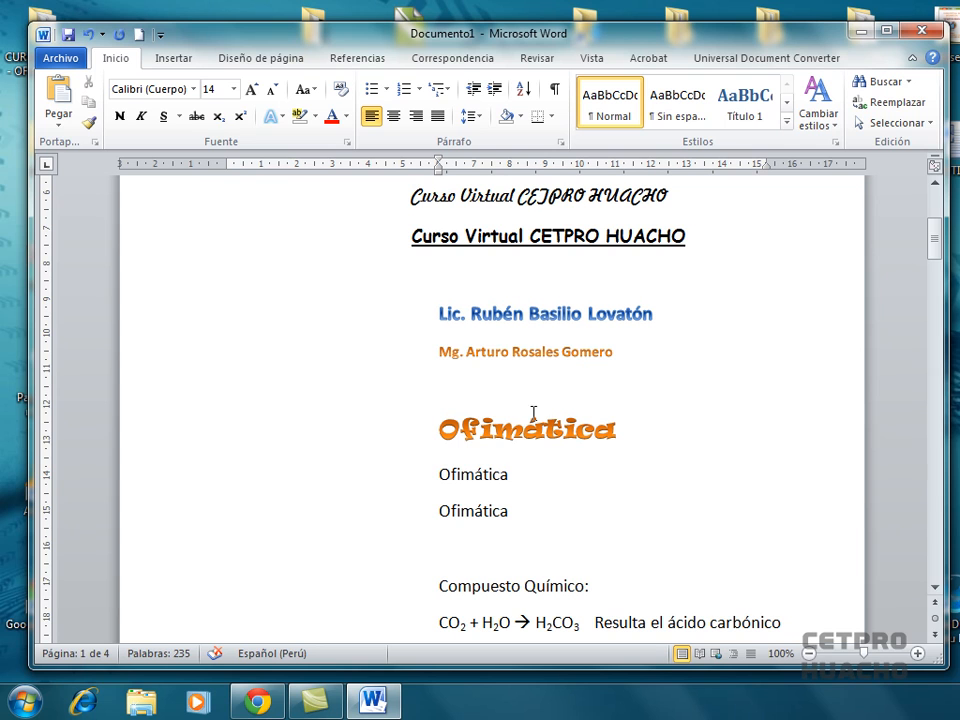
- Copy the format of the first "Ofimática" line onto the second "Ofimática" line with Format Painter
left_click_drag(481, 436, 540, 436)
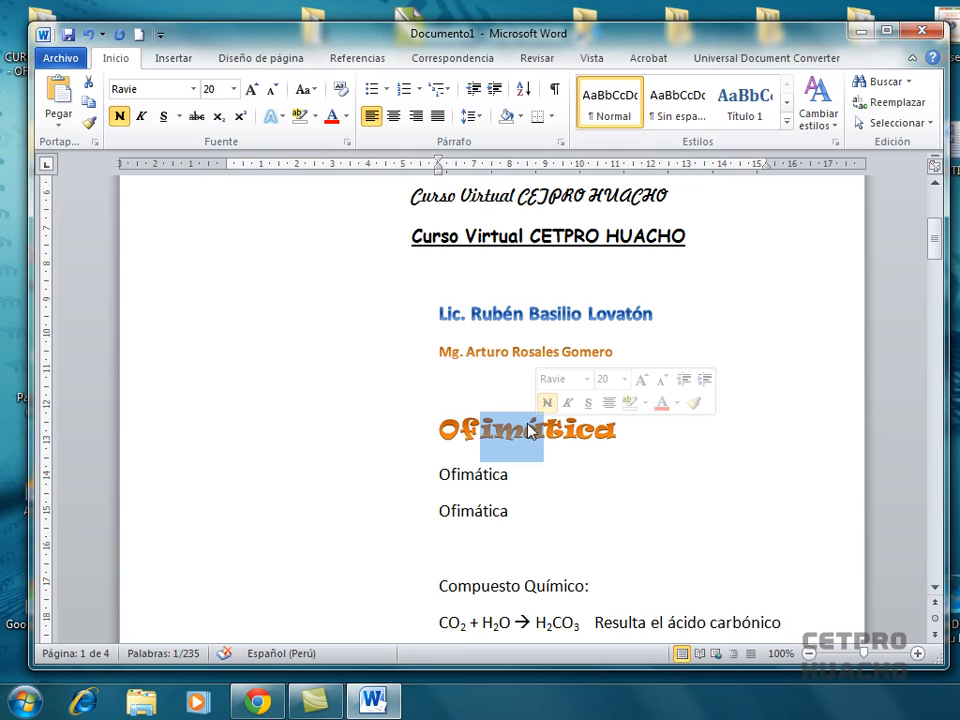
left_click(92, 125)
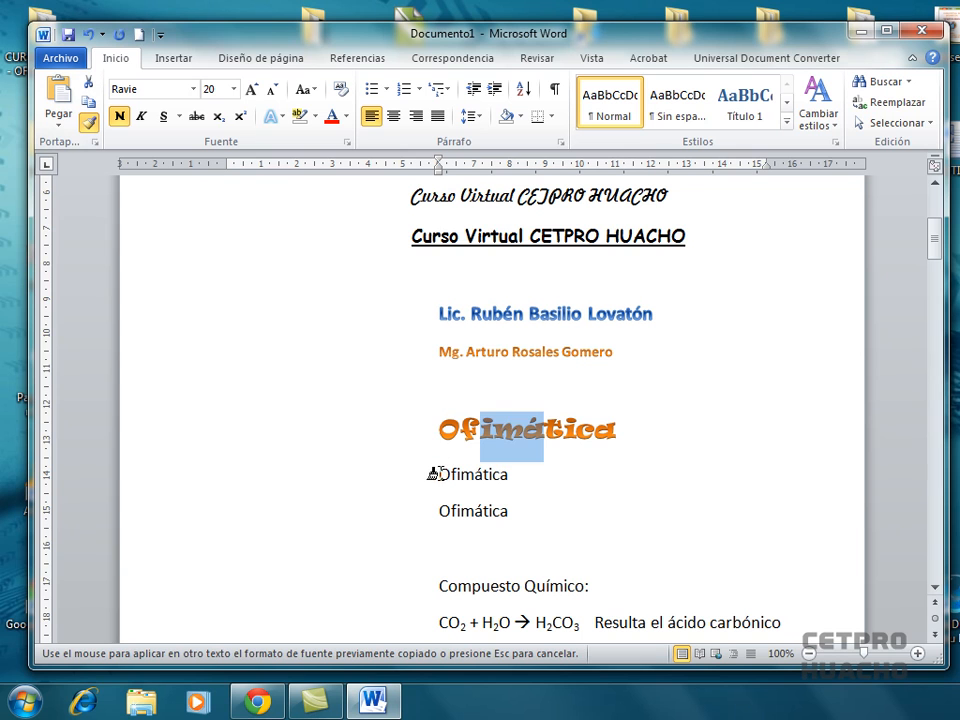
left_click_drag(437, 474, 499, 476)
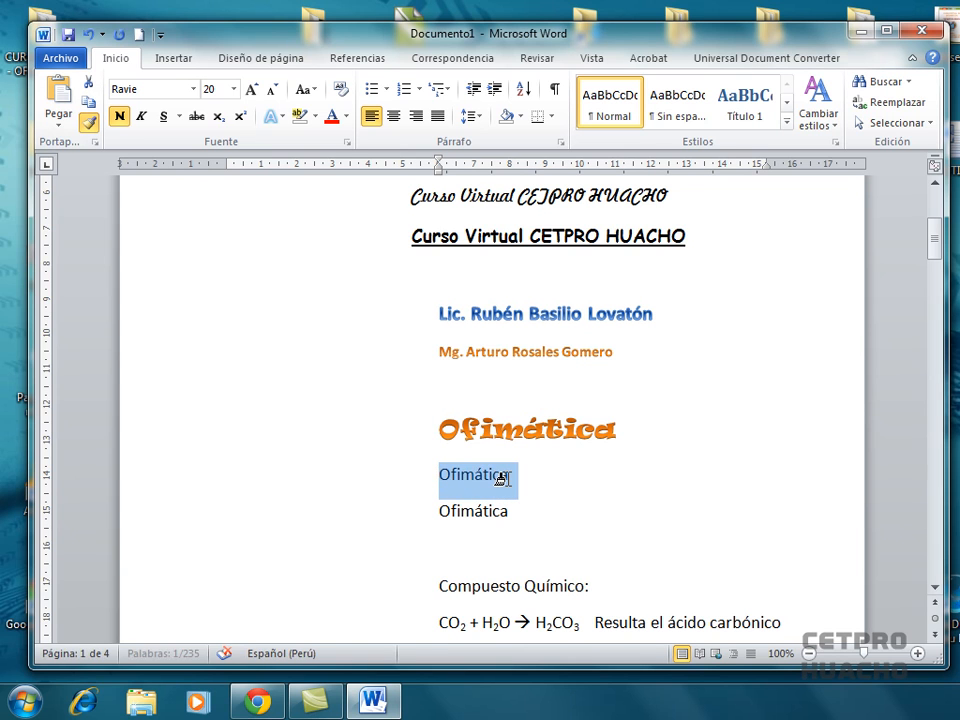
left_click(601, 383)
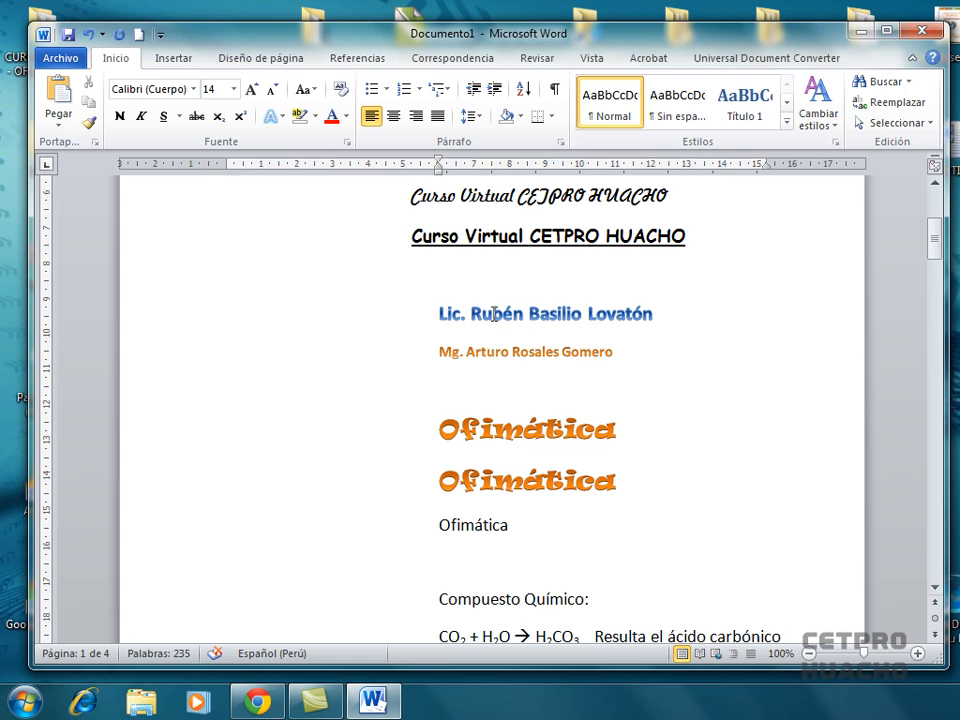
- Copy the format of the blue name line starting with "Lic." onto the third "Ofimática" line with Format Painter
left_click_drag(492, 313, 521, 318)
left_click(542, 314)
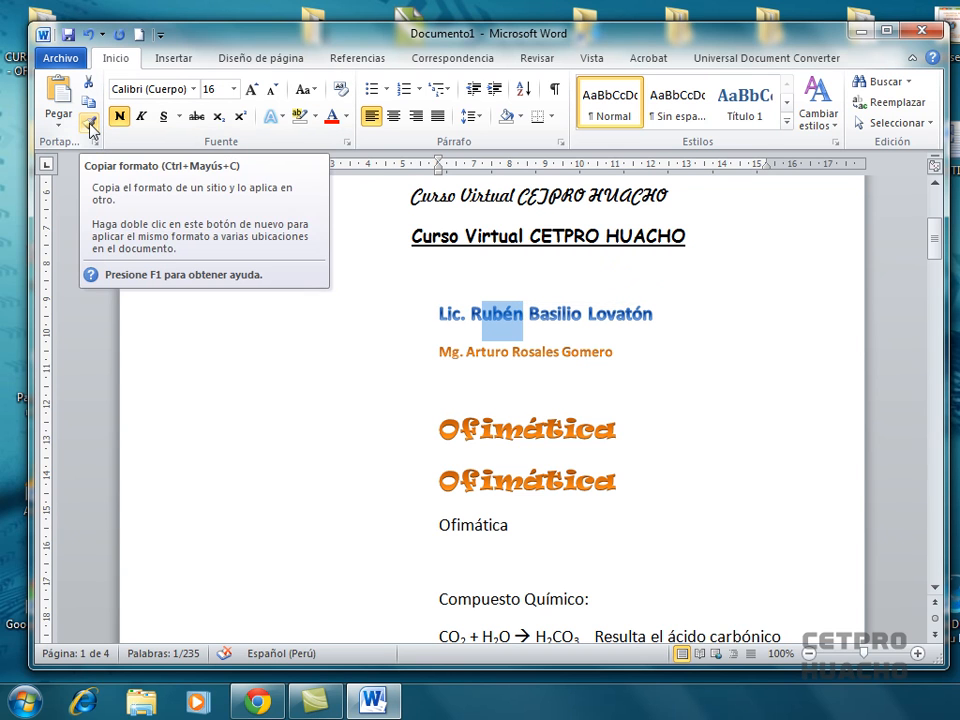
left_click(90, 126)
mouse_move(433, 524)
left_mouse_down()
mouse_move(446, 534)
mouse_move(491, 527)
mouse_move(511, 537)
left_mouse_up()
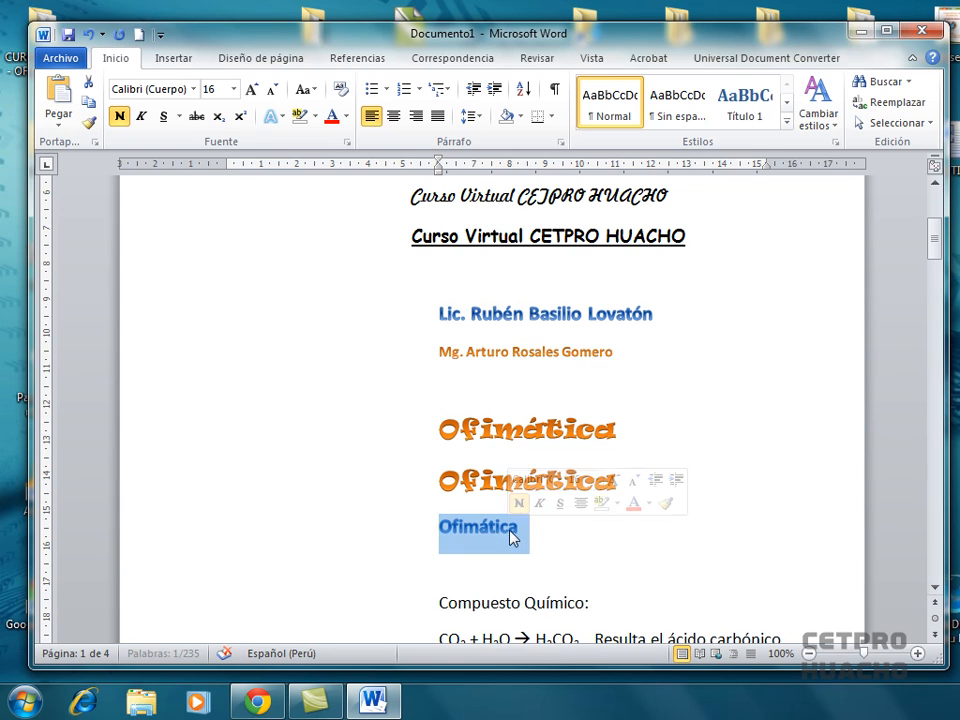
left_click(576, 430)
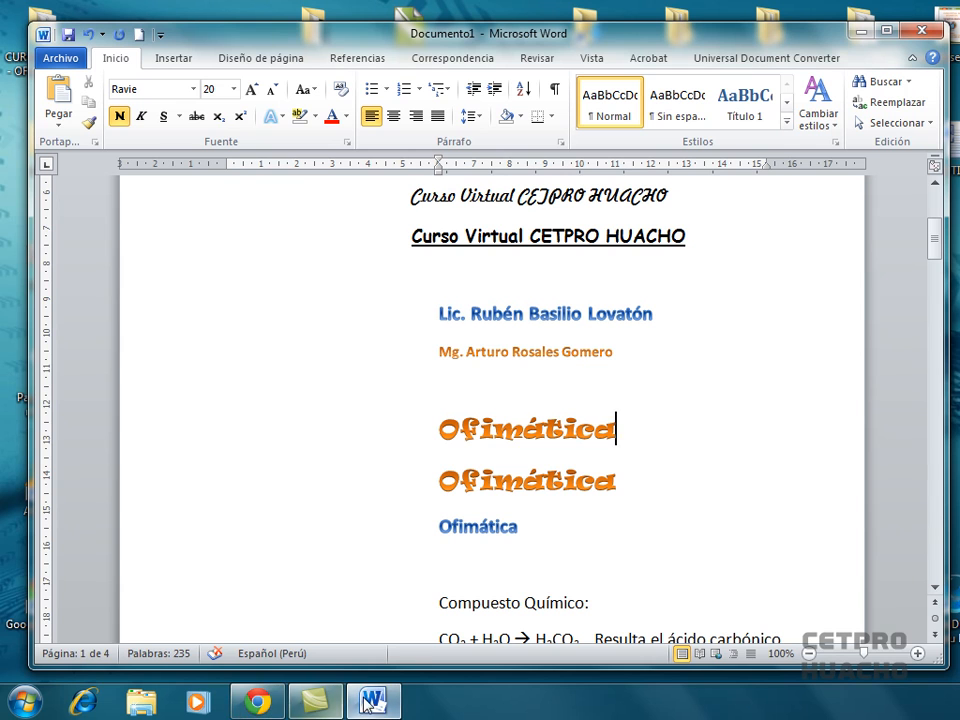
- Switch to the PDF guide in Chrome and review the SUBINDICE y SUPERINDICE section
left_click(258, 703)
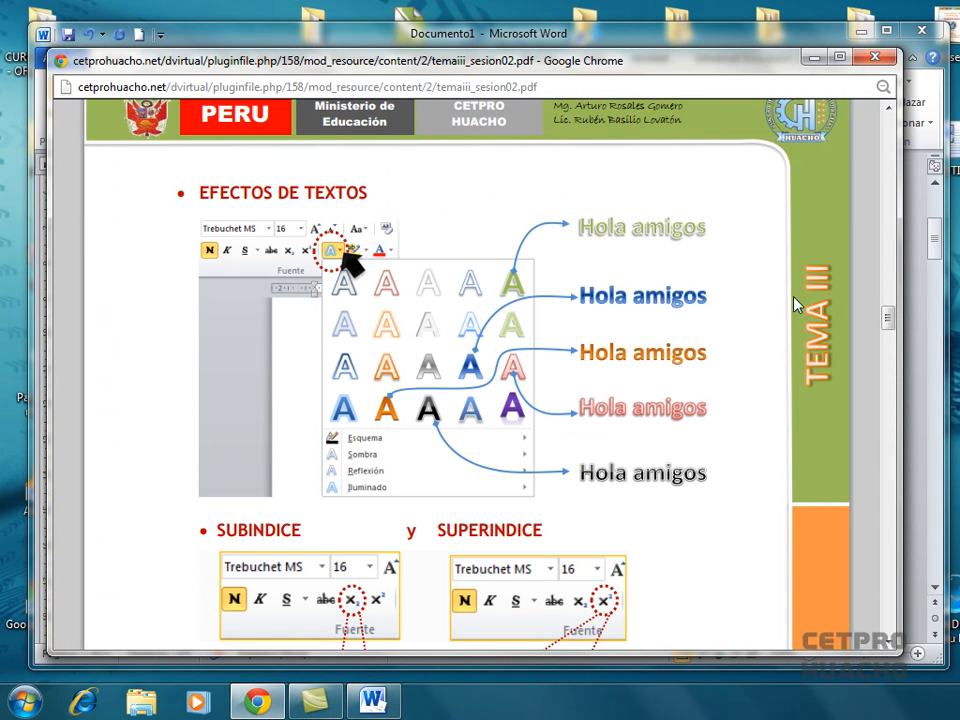
left_click_drag(889, 318, 893, 336)
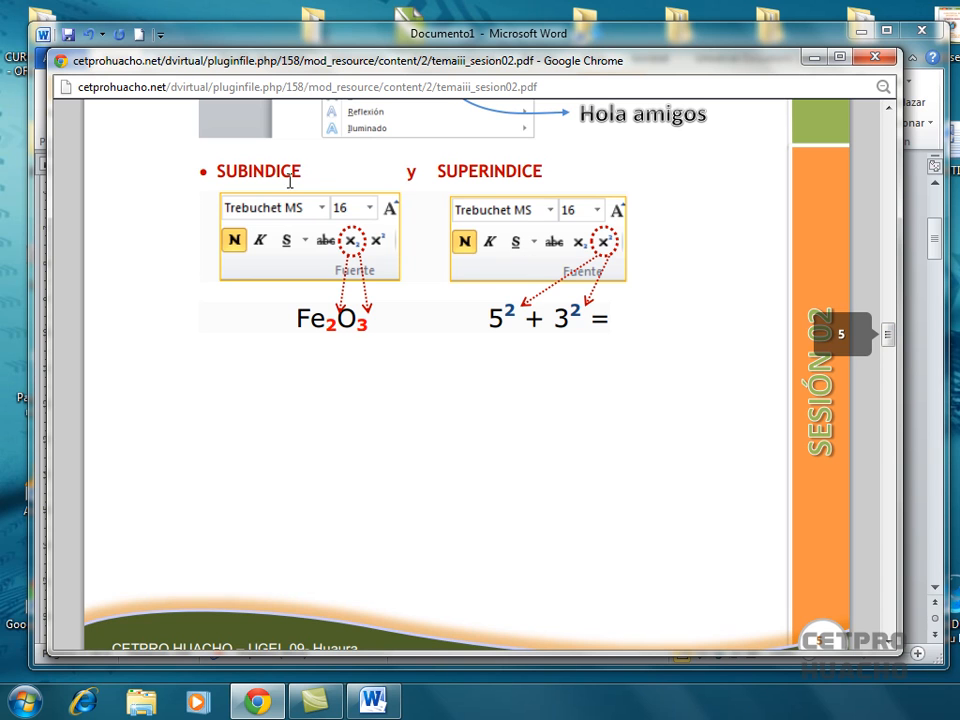
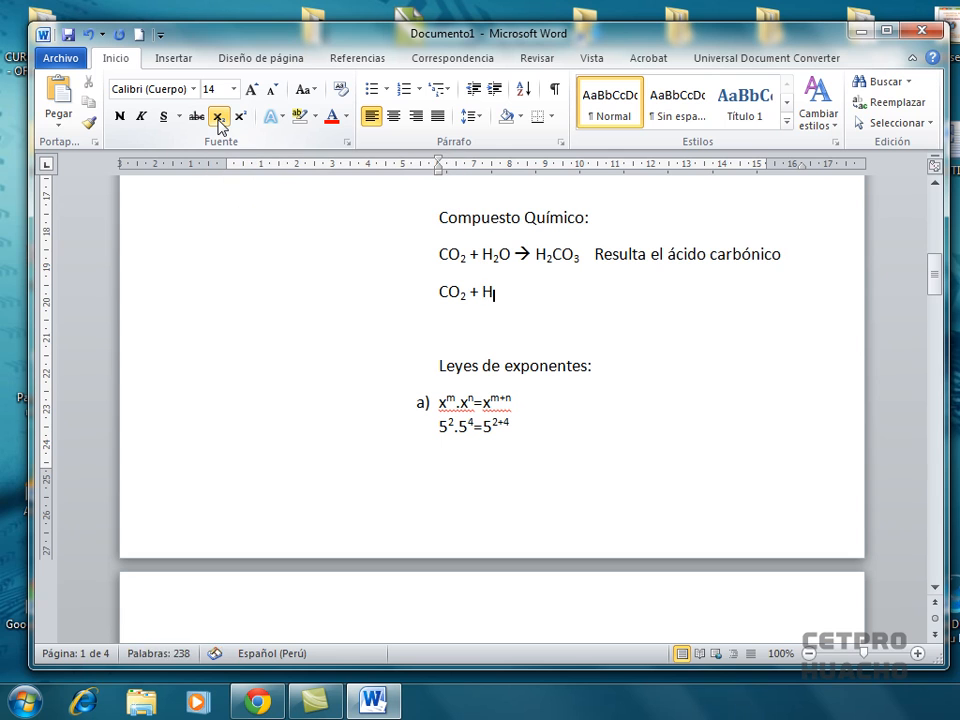
- In the Word document, continue the second chemical equation after "CO₂ + H" with a subscript 2, "O" and a right arrow
type("2")
left_click(217, 118)
type("O ")
type("-")
type("-")
type("> ")
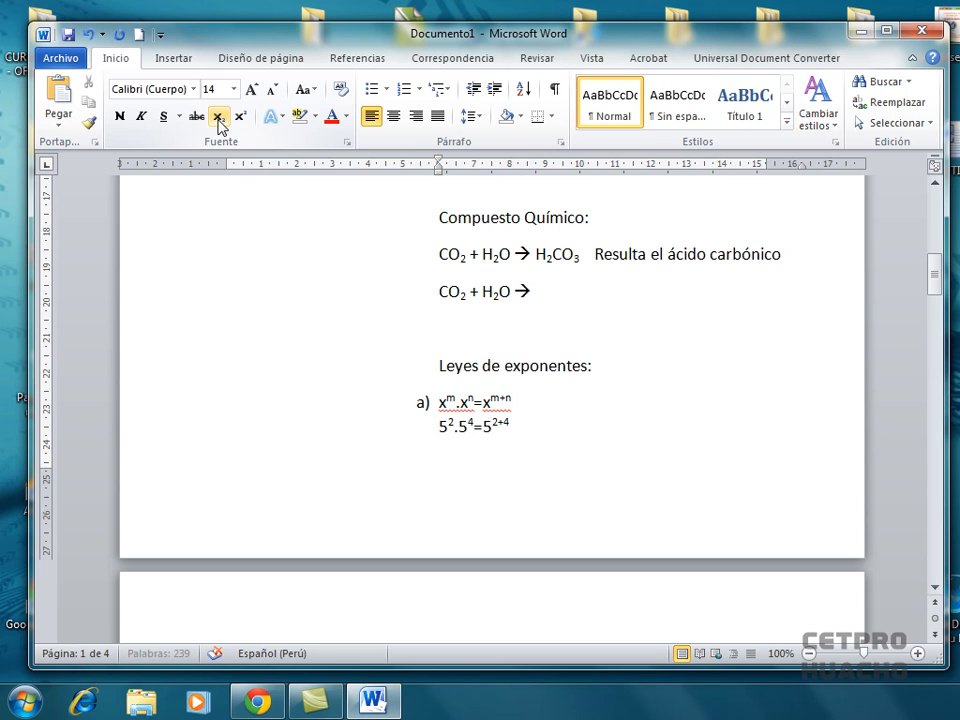
- Complete the second chemical equation with H₂CO₃ after the arrow, formatting the 2 and 3 as subscripts
type("H")
left_click(219, 117)
type("2")
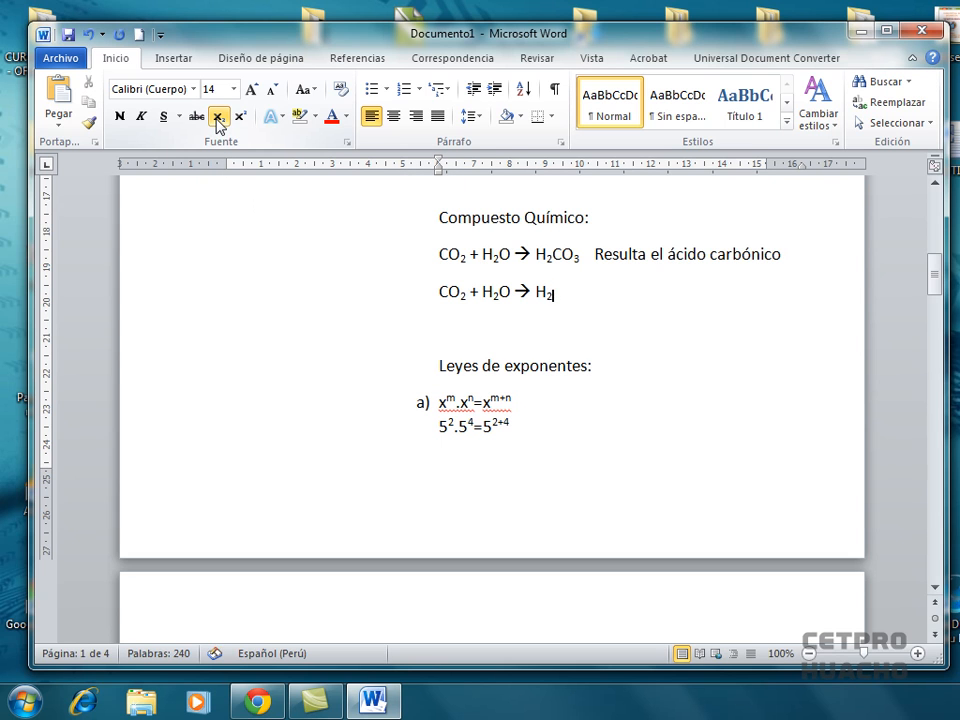
left_click(219, 117)
type("CO")
left_click(219, 117)
type("3")
left_click(219, 117)
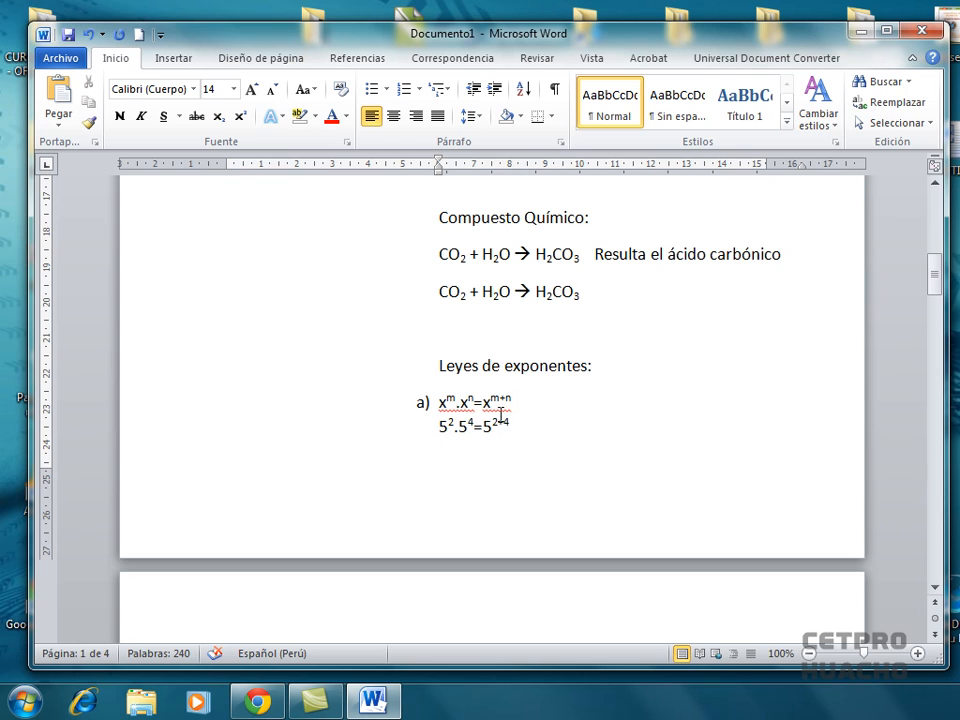
- On a new line below the numeric example in exponent law a), enter 5².5⁴ with the 2 and 4 as superscripts
left_click(445, 449)
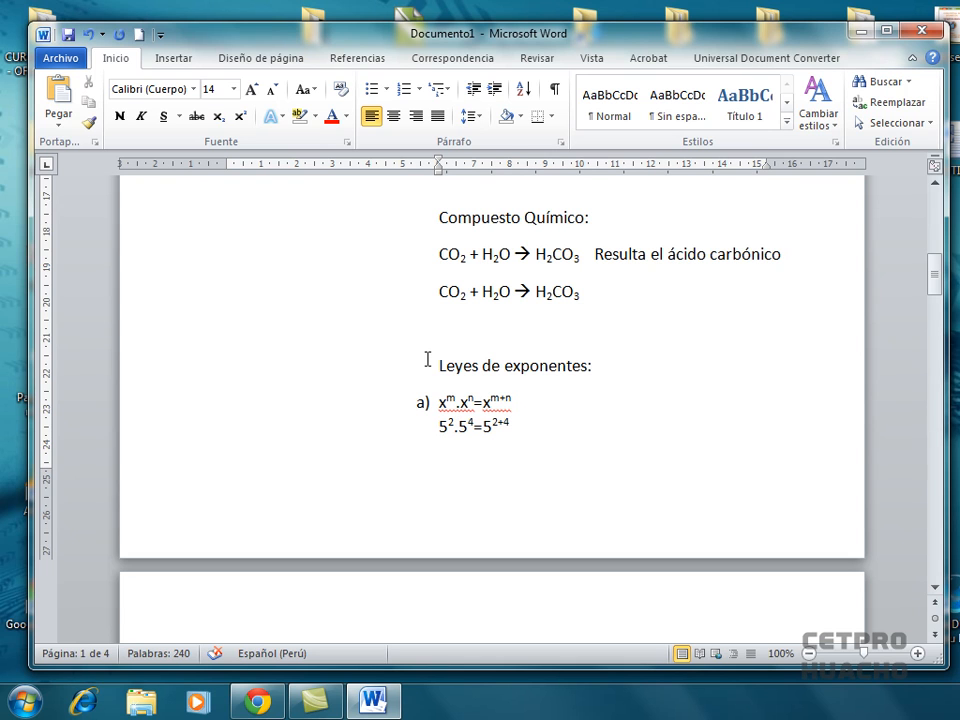
type("5")
left_click(241, 117)
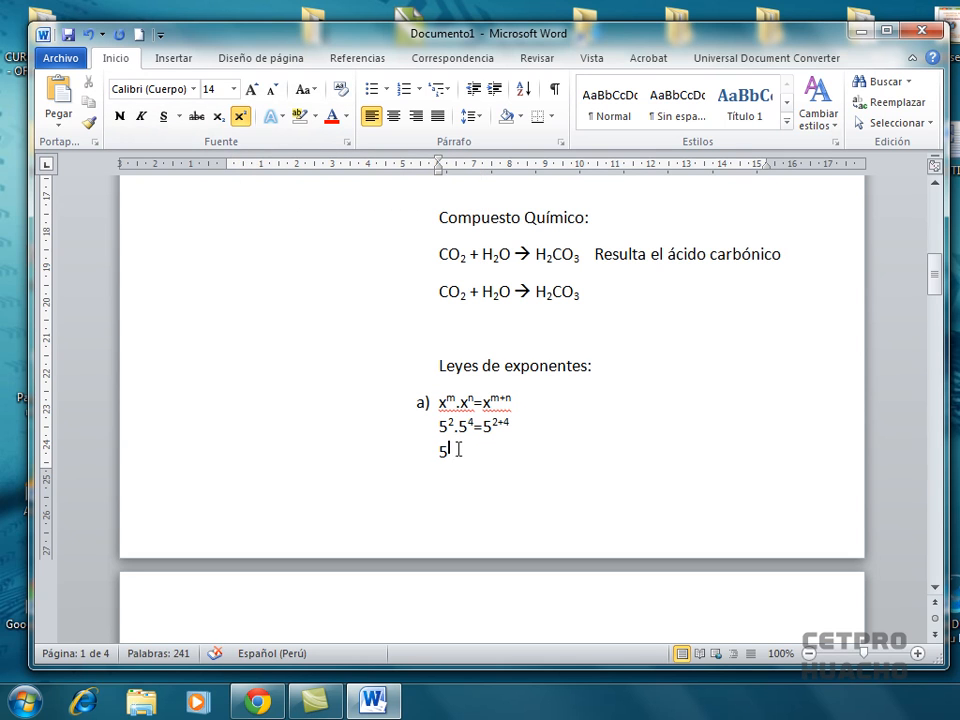
type("2")
left_click(241, 117)
type(".")
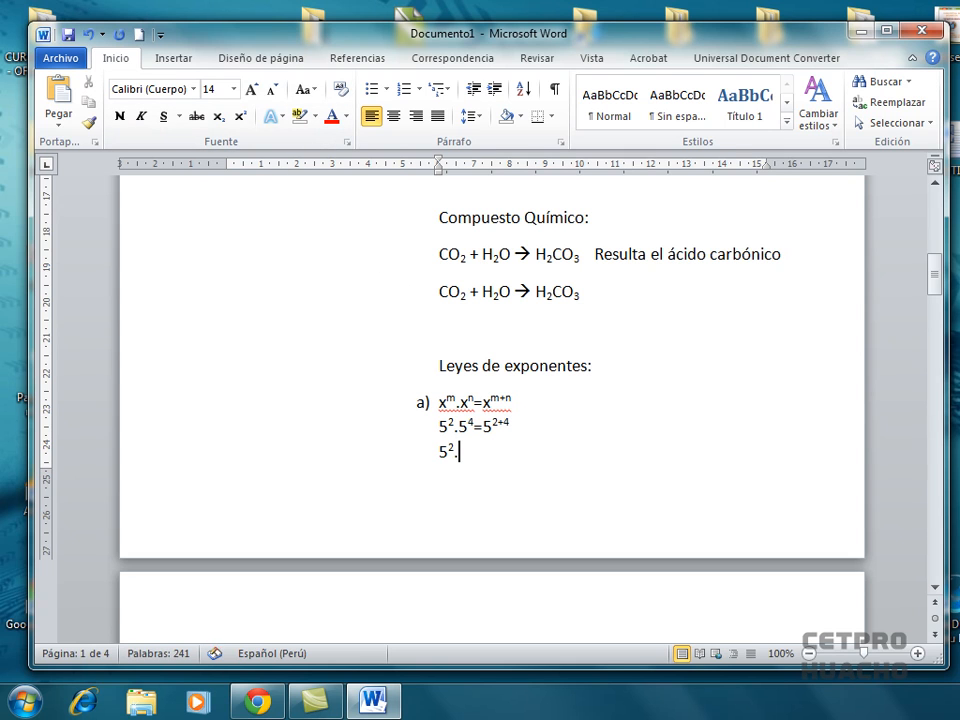
type("5")
left_click(241, 117)
type("4")
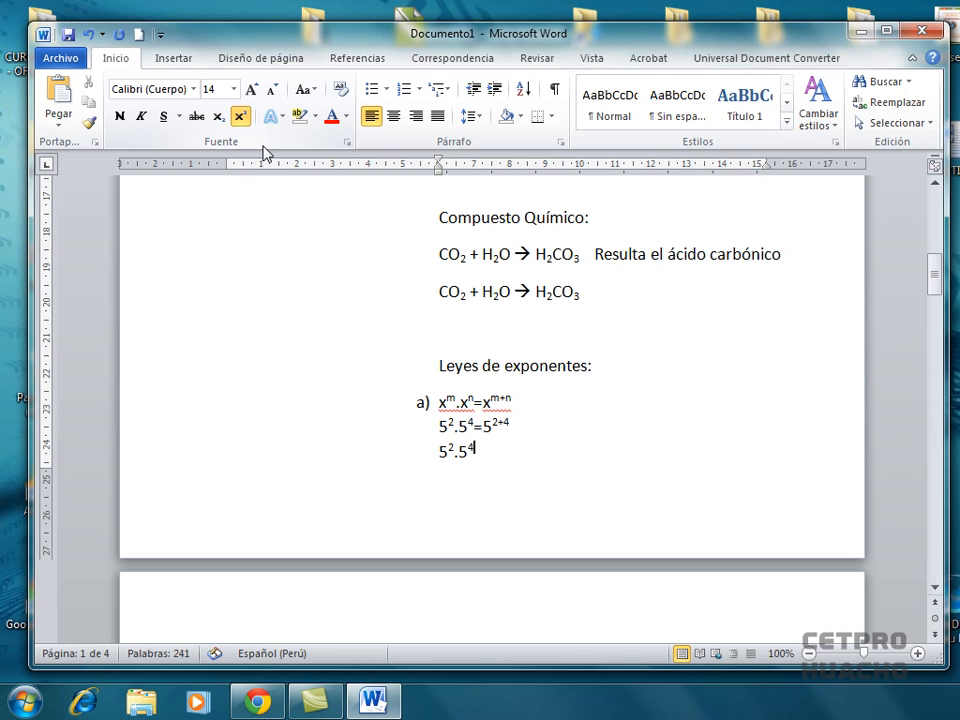
- Complete the new exponent line with "=5" at normal height followed by 2+4 as a superscript
left_click(241, 117)
type("=")
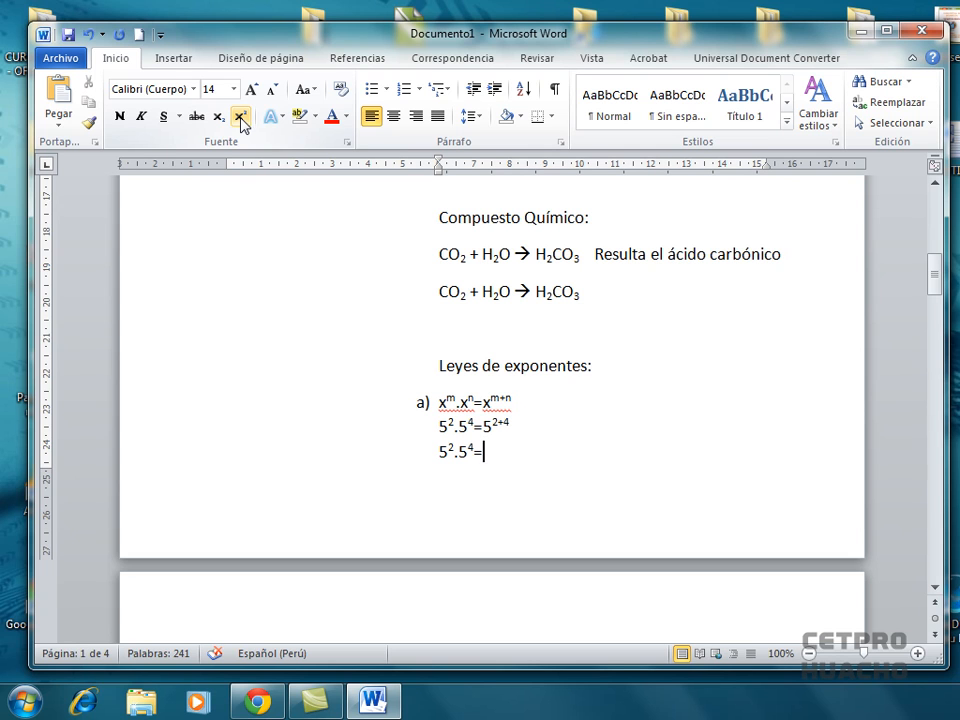
type("5")
left_click(241, 117)
type("2+4")
left_click(241, 117)
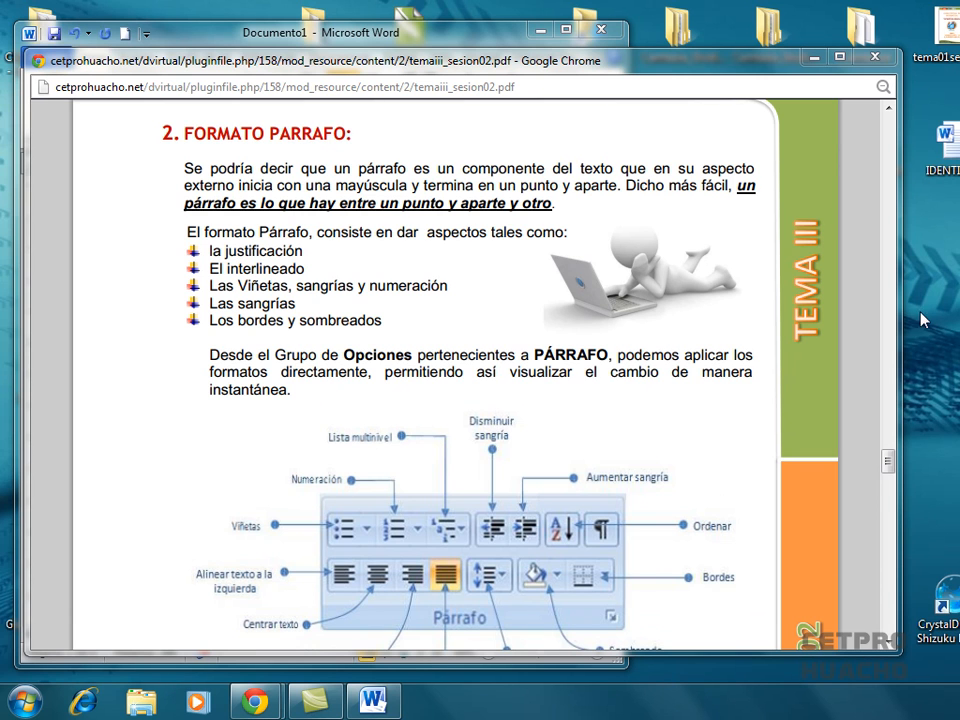
- Review the FORMATO PARRAFO and ALINEACIÓN DE PÁRRAFO sections of the PDF guide in Chrome, and return to the Word document
scroll(888, 465, "down", 2)
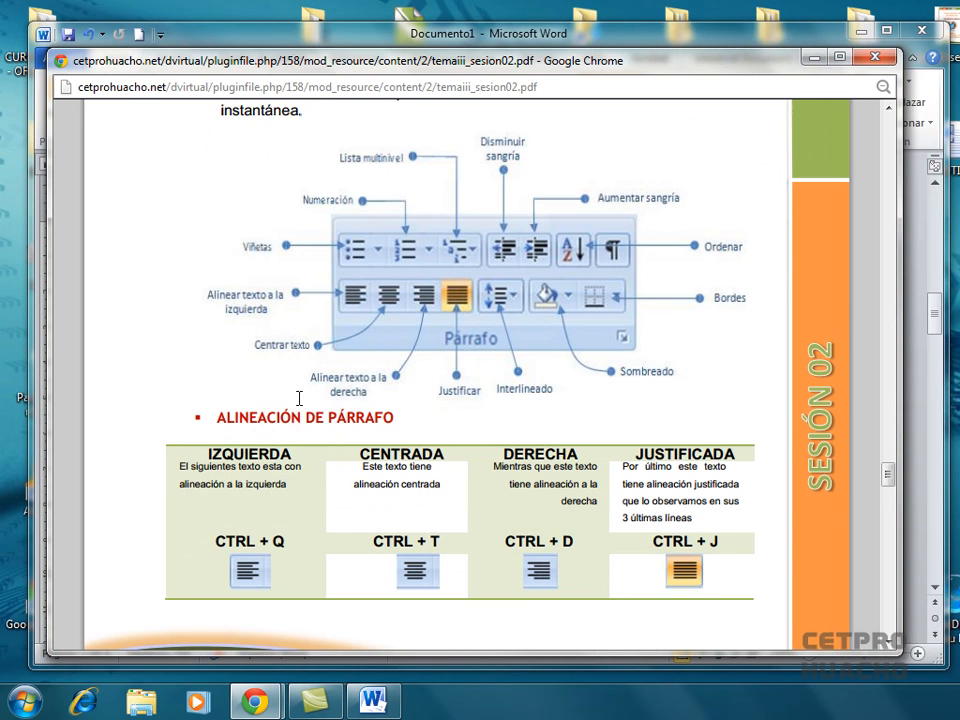
scroll(891, 476, "down", 3)
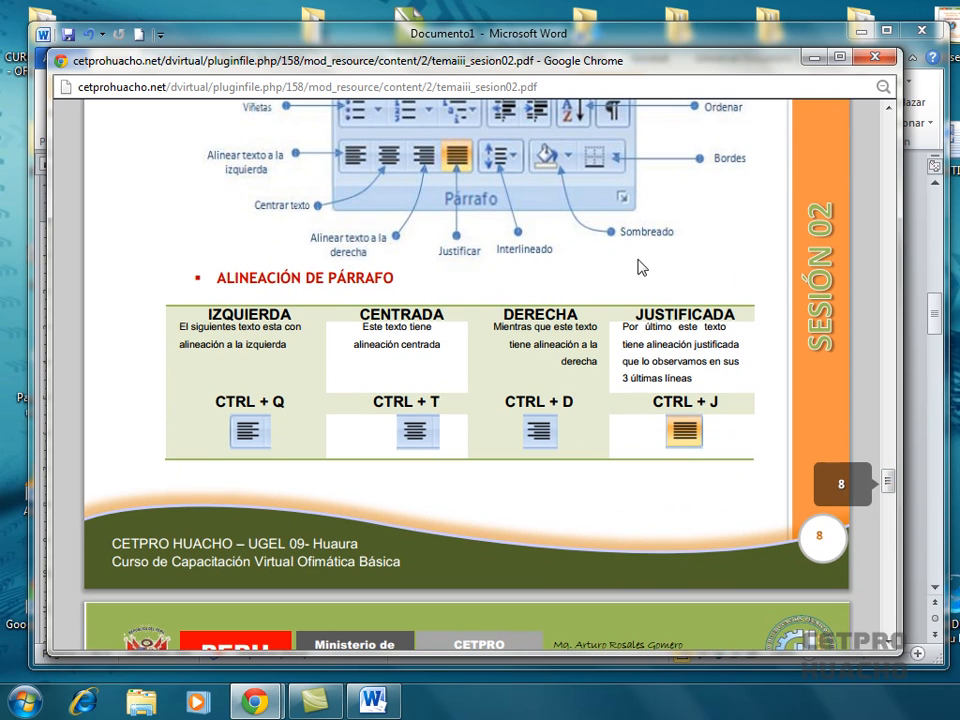
left_click(938, 322)
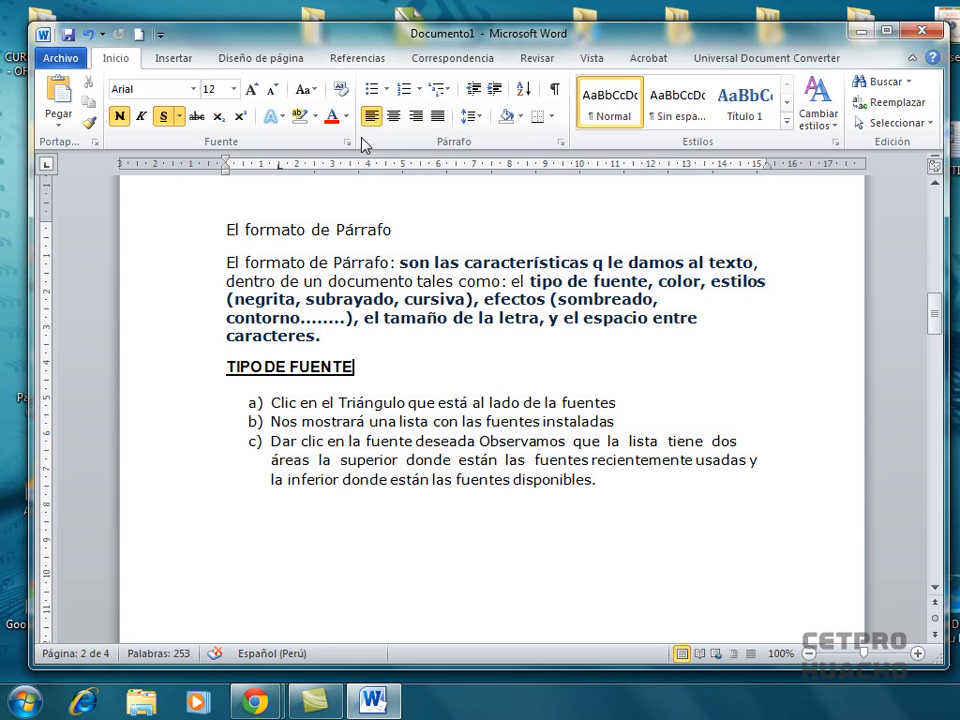
- Try centred and right alignment on the TIPO DE FUENTE heading, and finish with it justified
left_click(193, 378)
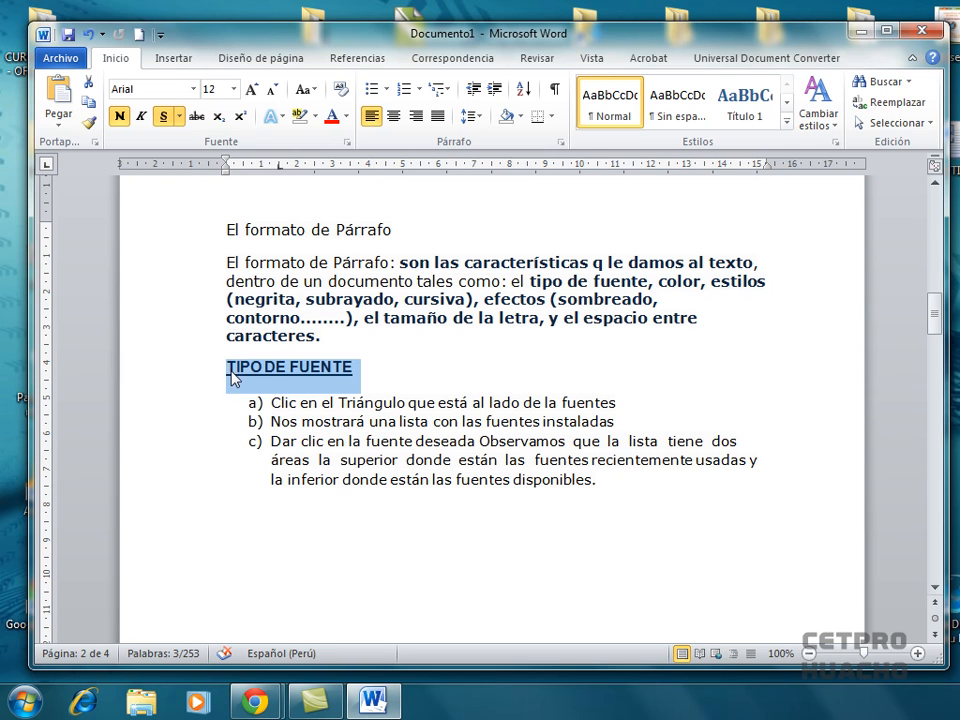
left_click(394, 118)
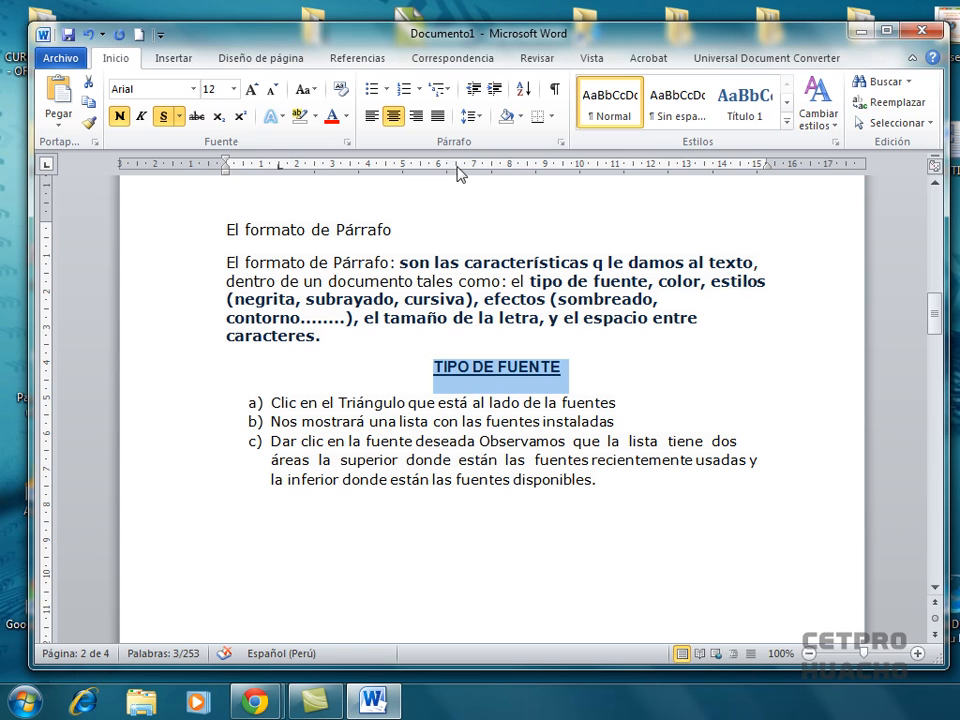
left_click(418, 119)
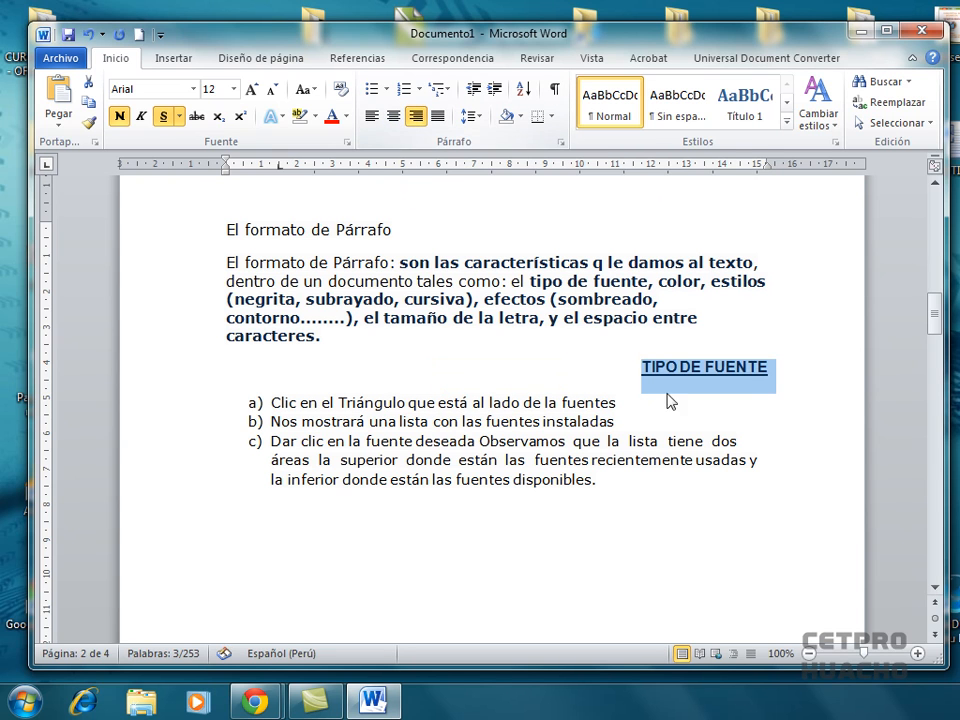
left_click(438, 118)
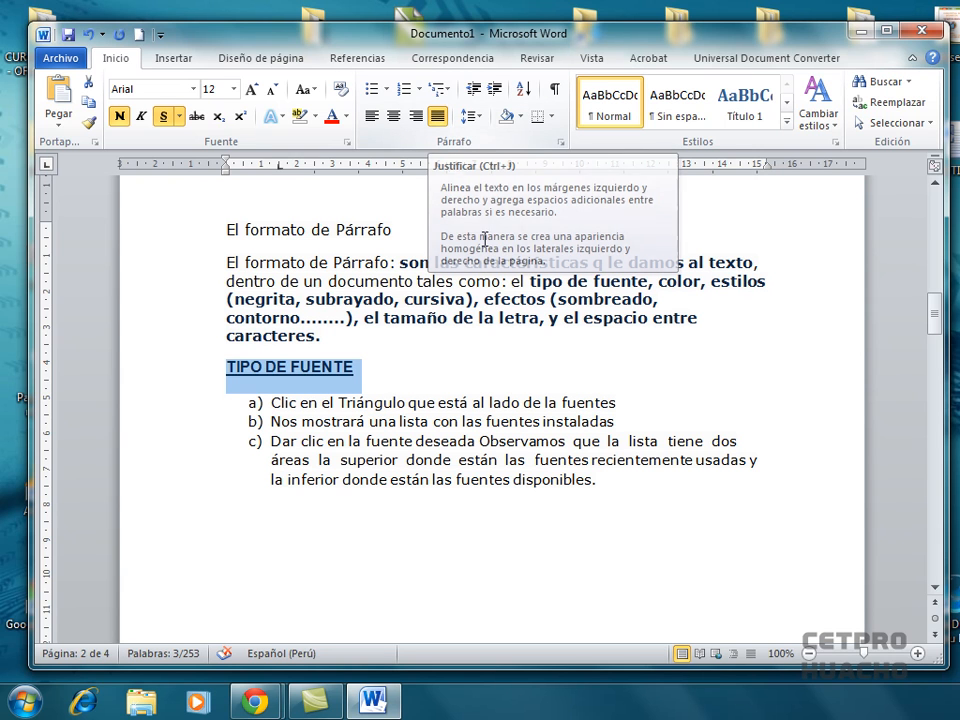
- Justify the paragraph starting "El formato de Párrafo:", try left alignment on it, and restore the justified alignment
left_click(371, 332)
left_click_drag(190, 267, 190, 345)
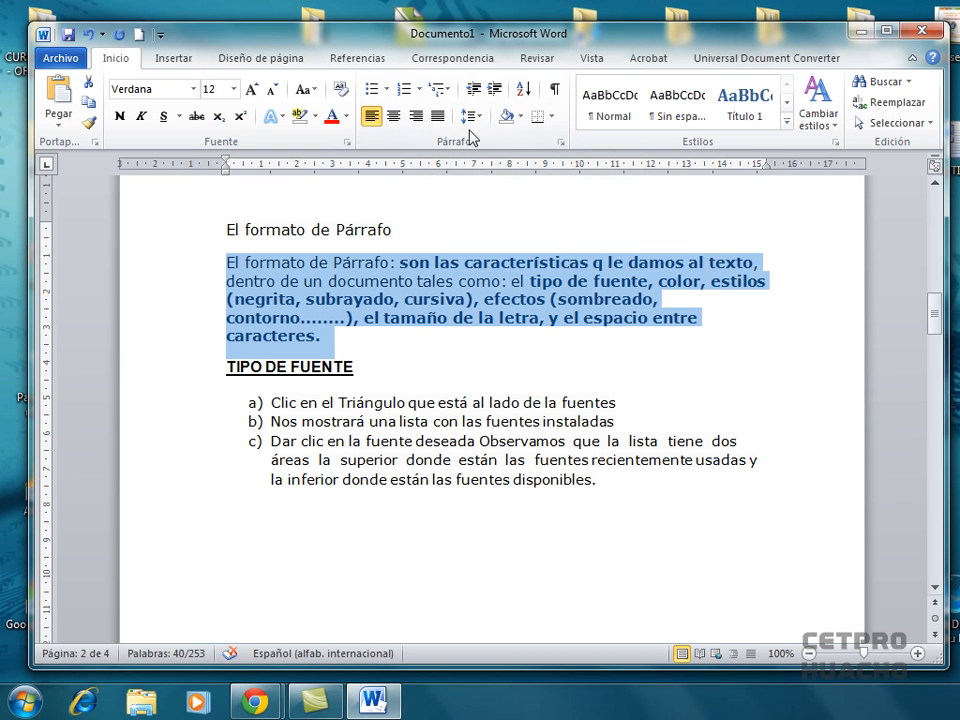
left_click(438, 118)
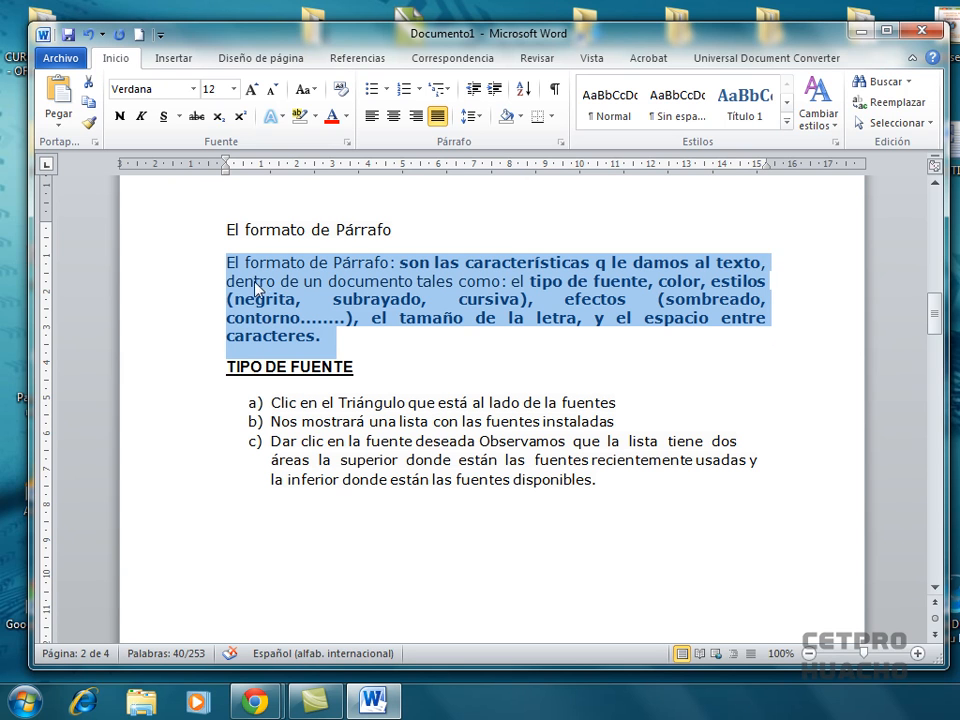
left_click(365, 311)
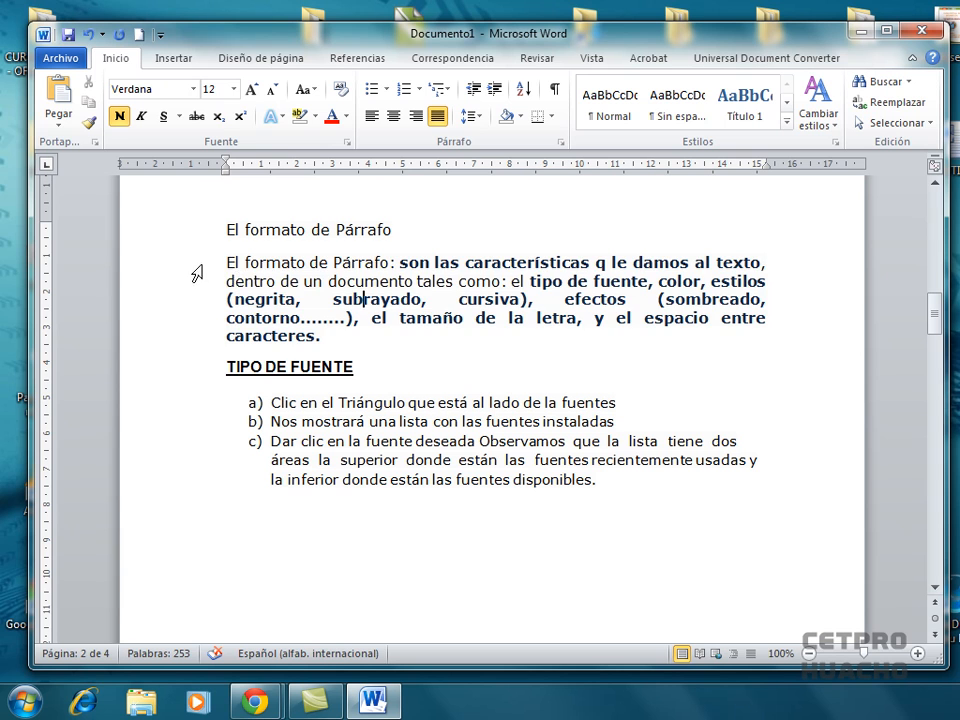
left_click_drag(193, 272, 198, 337)
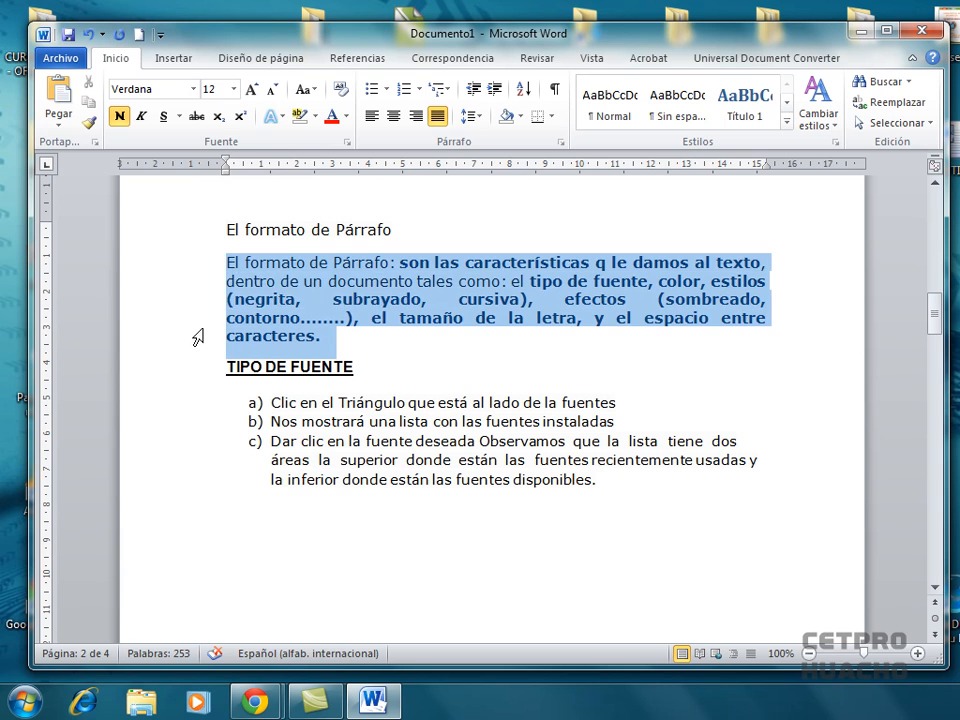
left_click(372, 117)
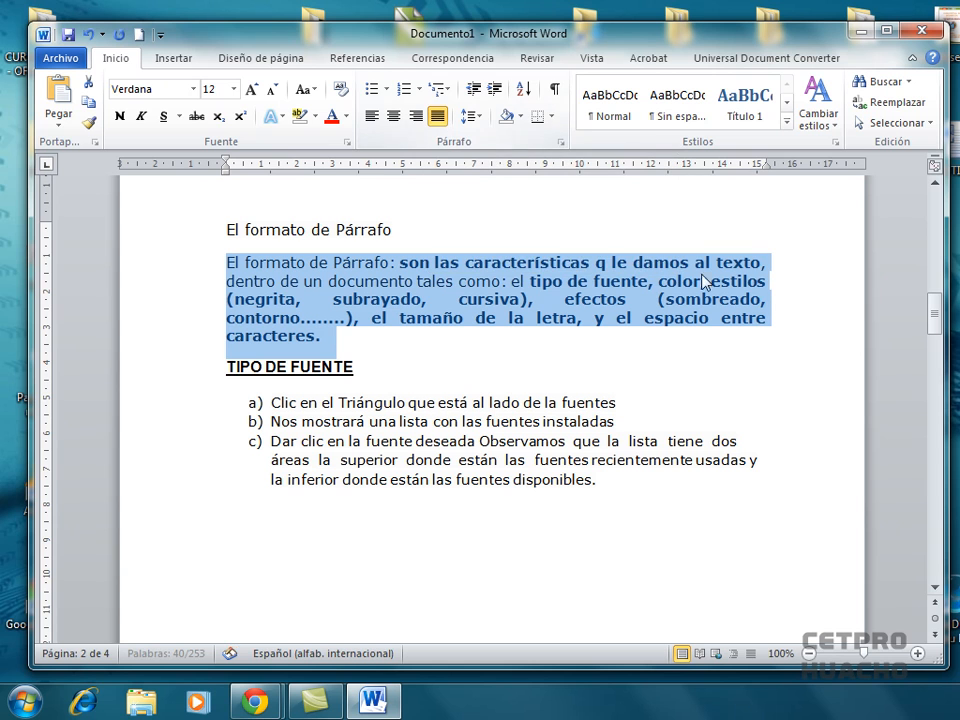
left_click(553, 420)
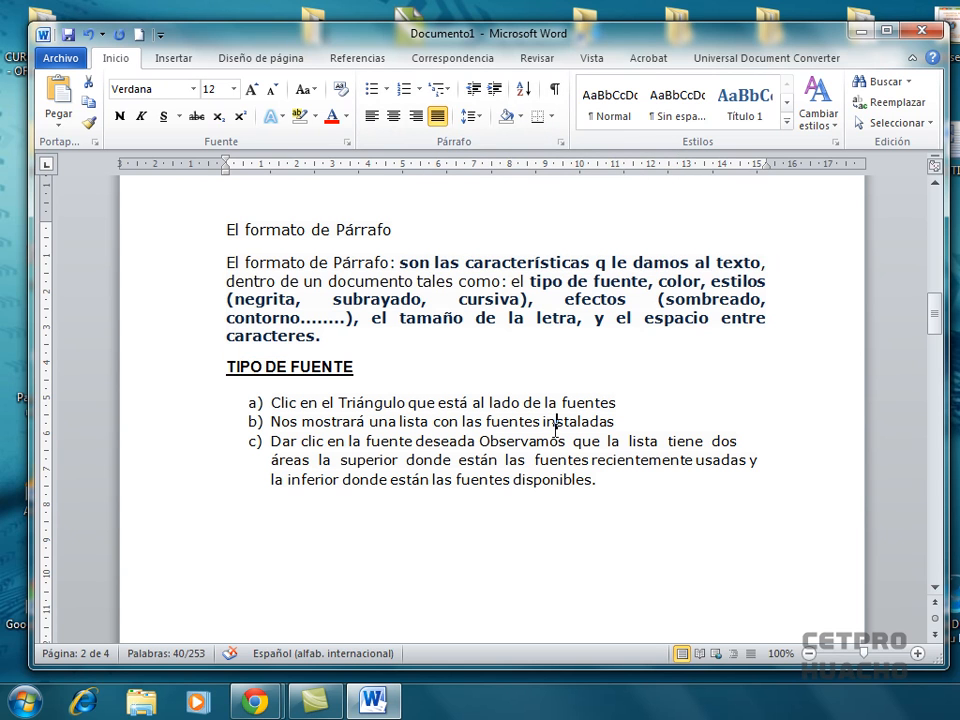
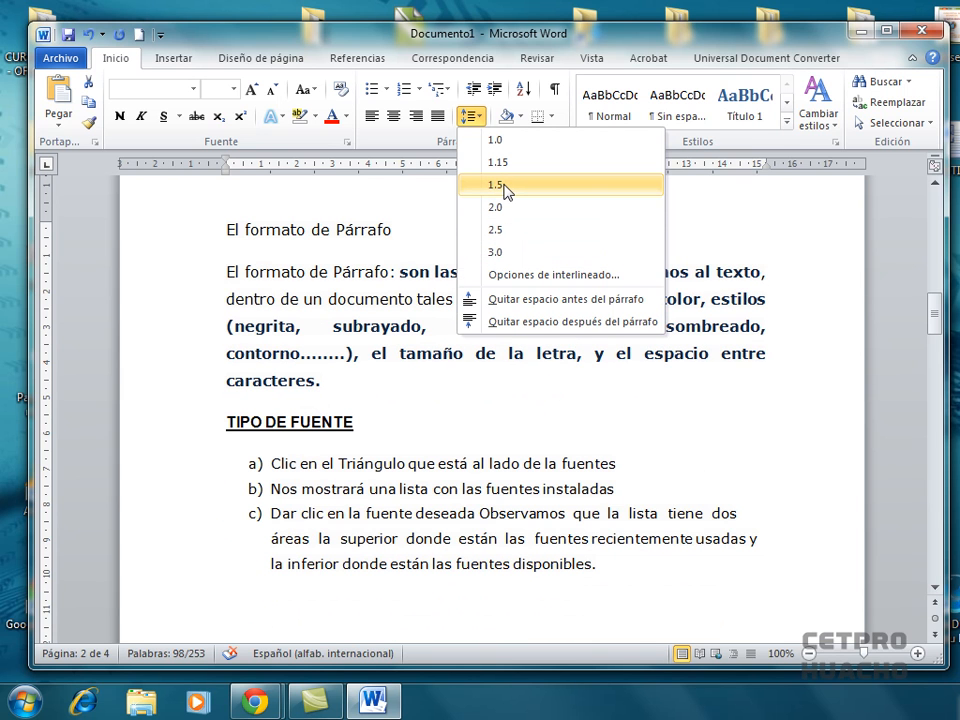
- Set 1.5 line spacing for the page 2 text from the "El formato de Párrafo" title through list item c)
left_click(504, 188)
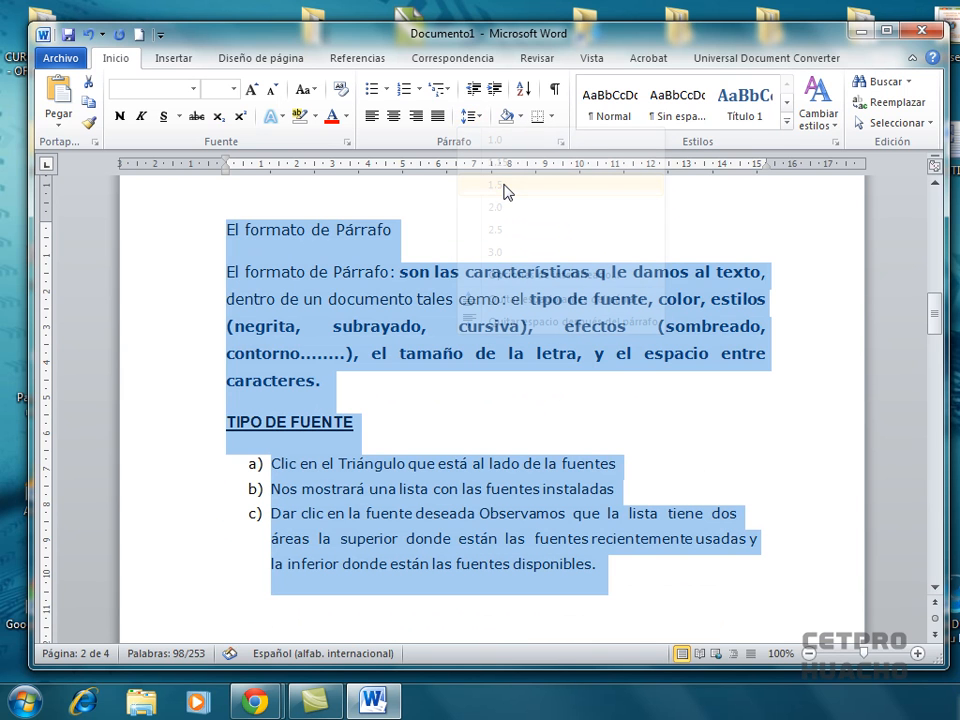
left_click(502, 299)
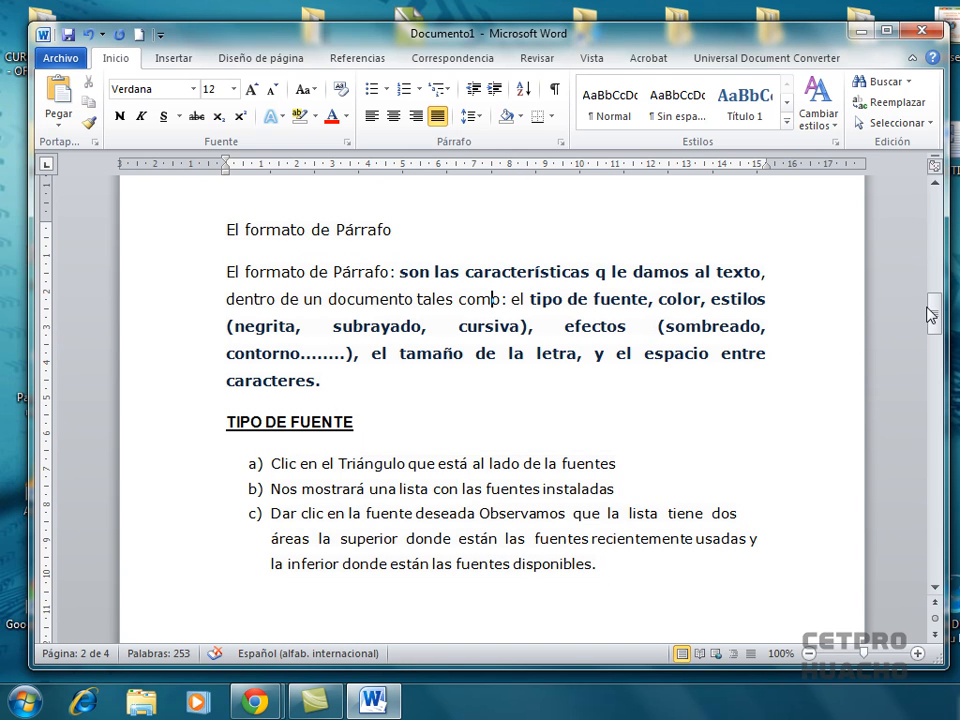
left_click(567, 302)
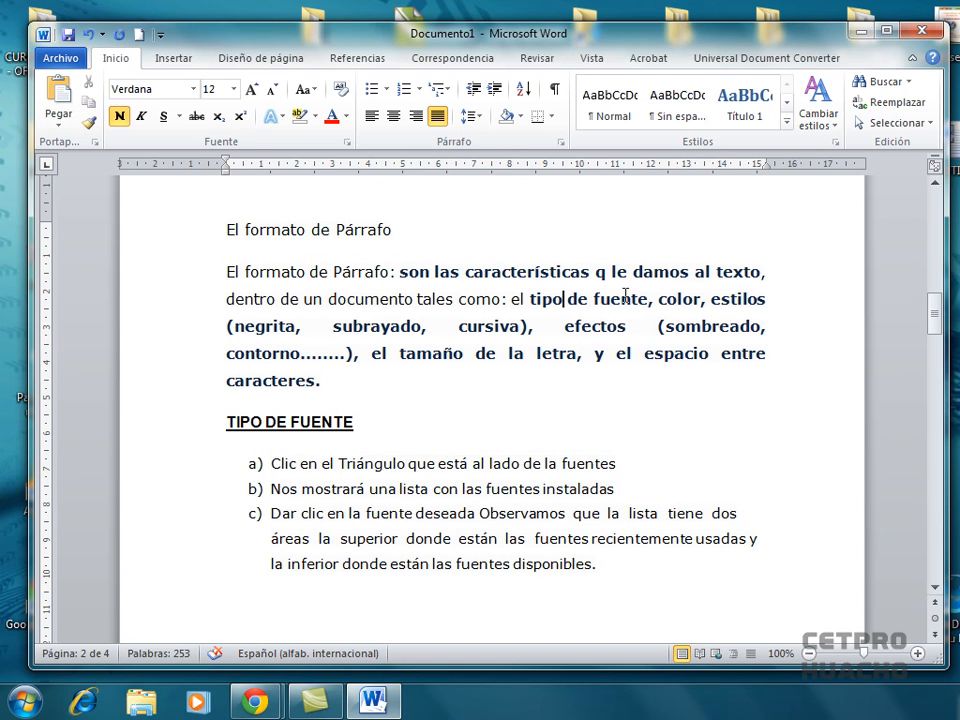
- In the OFICIO MULTIPLE letter on page 3, set the lines from "Señor(a)" to "Presente.-" to 1.0 line spacing
left_click_drag(938, 309, 937, 418)
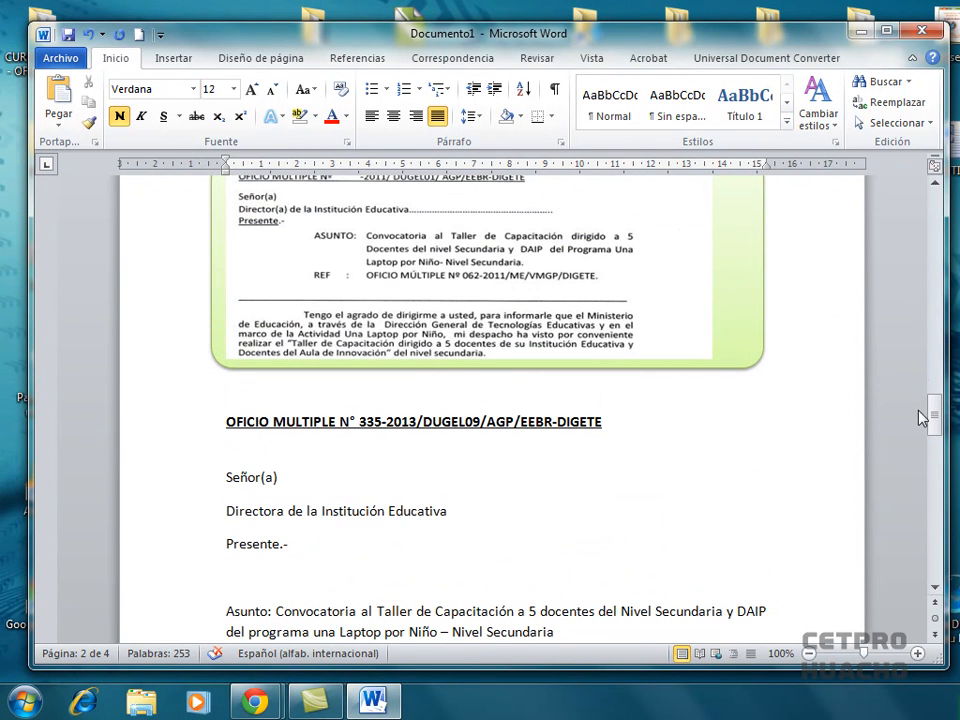
left_click(933, 187)
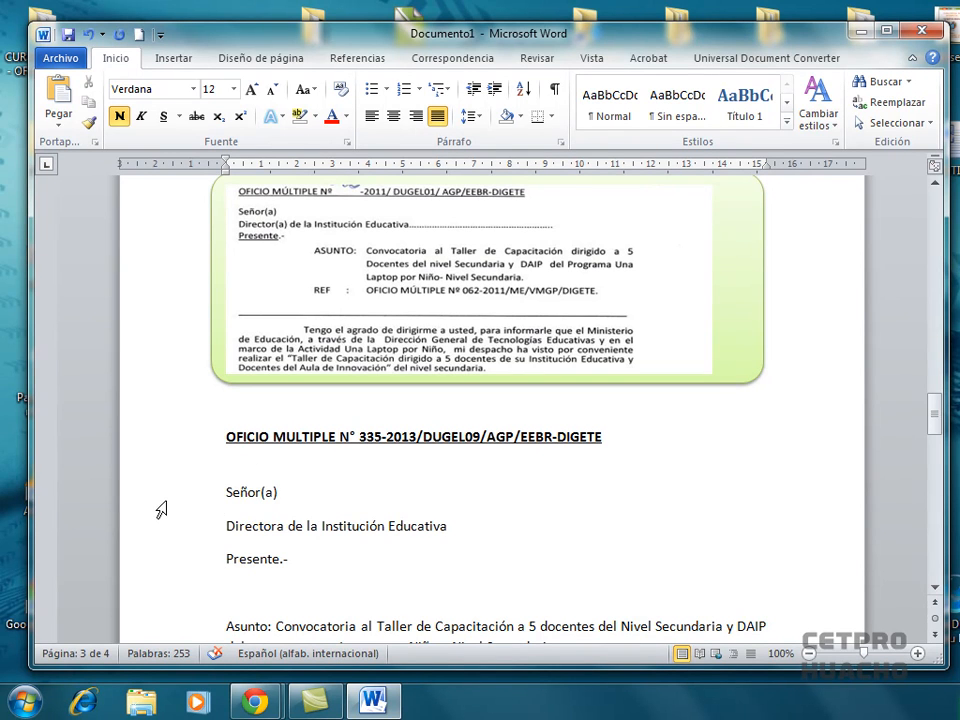
left_click(281, 492)
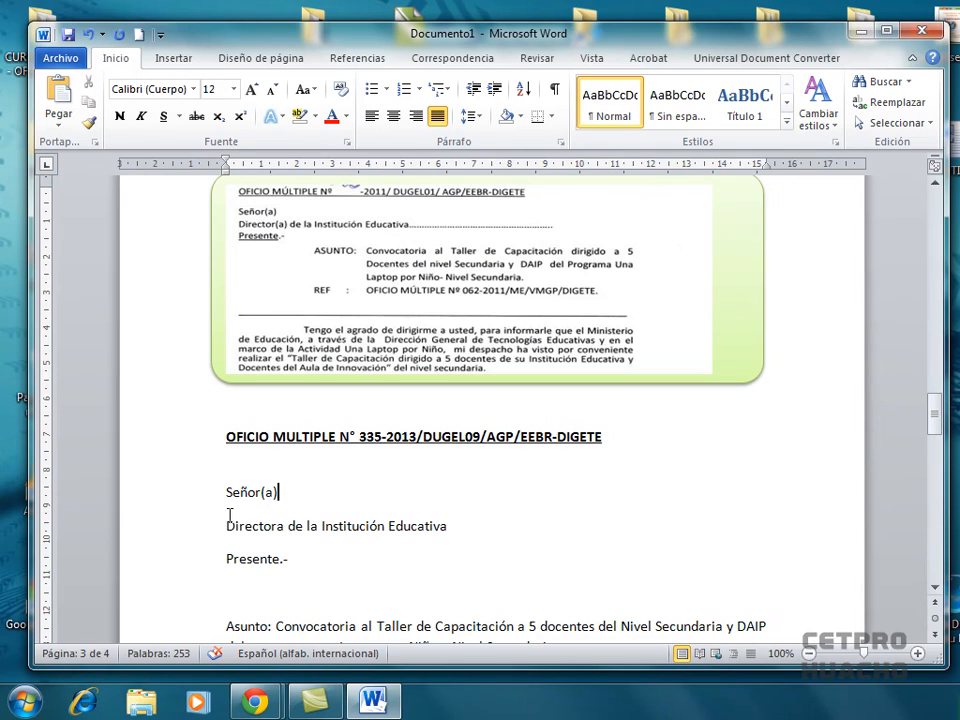
left_click_drag(175, 495, 182, 561)
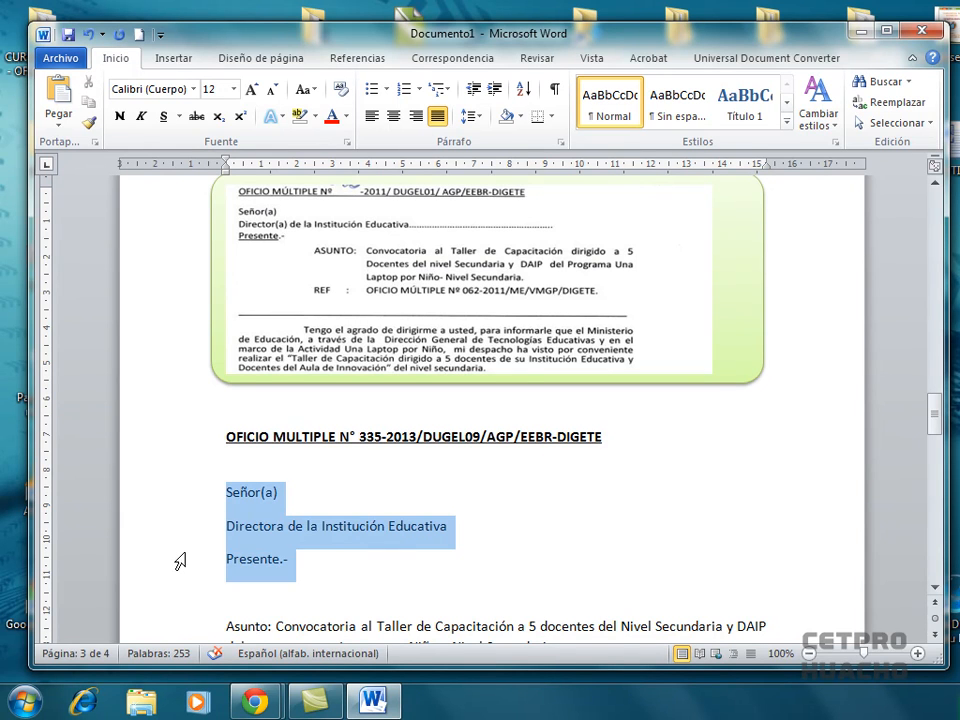
left_click(481, 117)
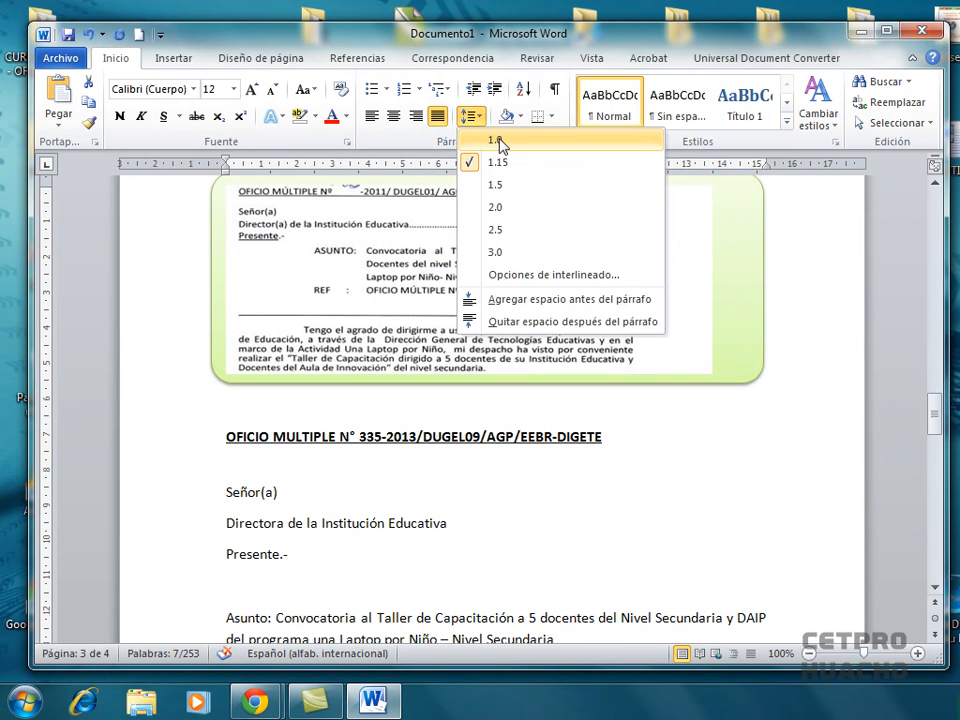
left_click(501, 143)
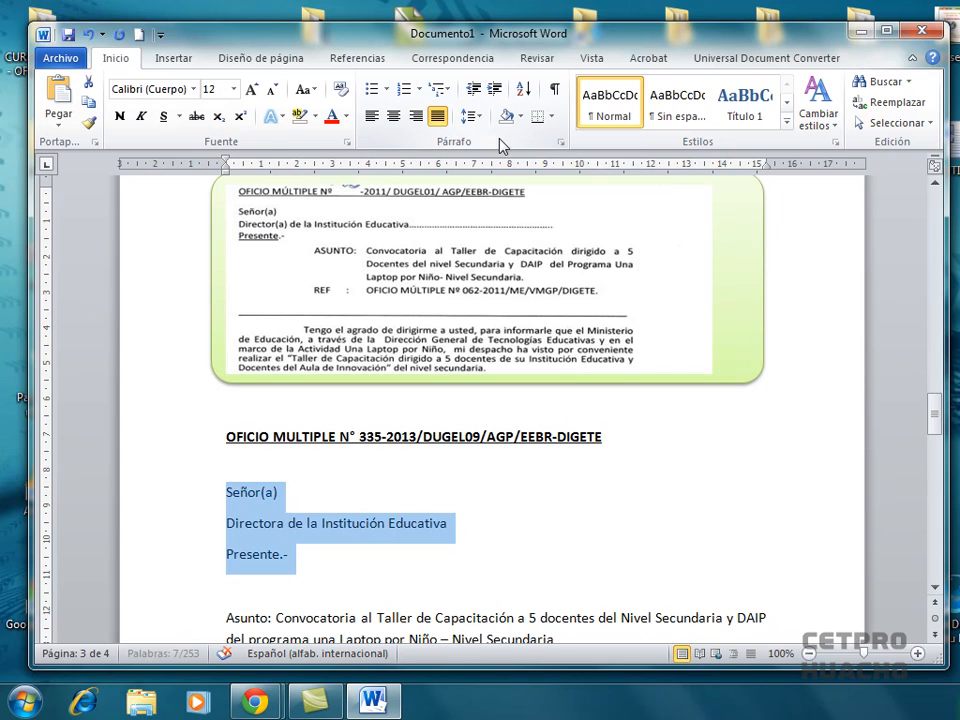
- Remove the space after each paragraph in the letter's three addressee lines
left_click(476, 117)
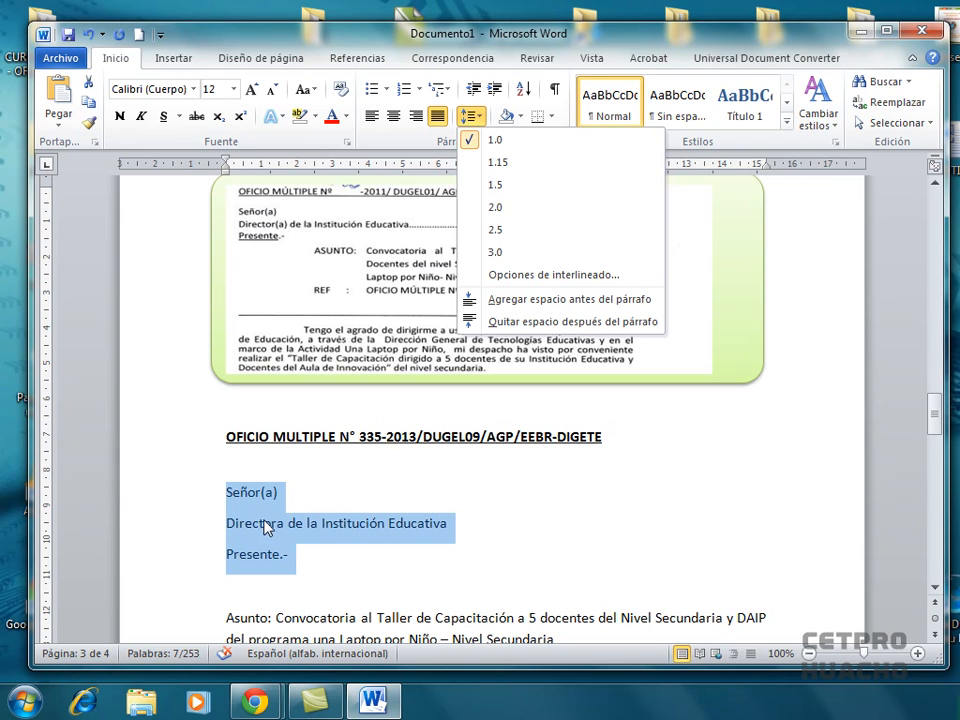
left_click(522, 323)
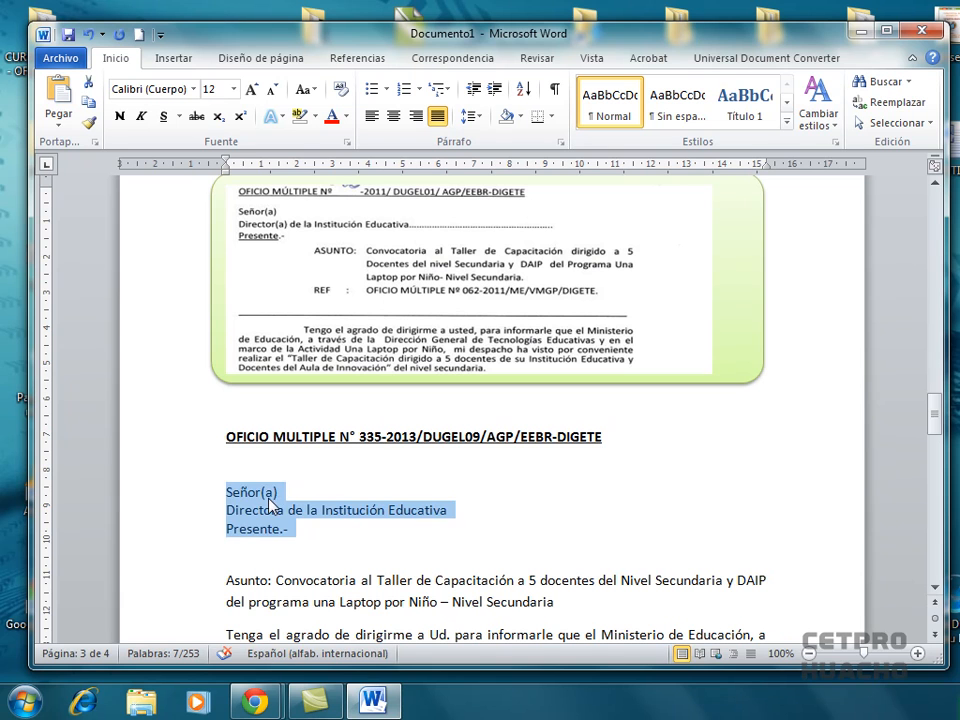
left_click(263, 492)
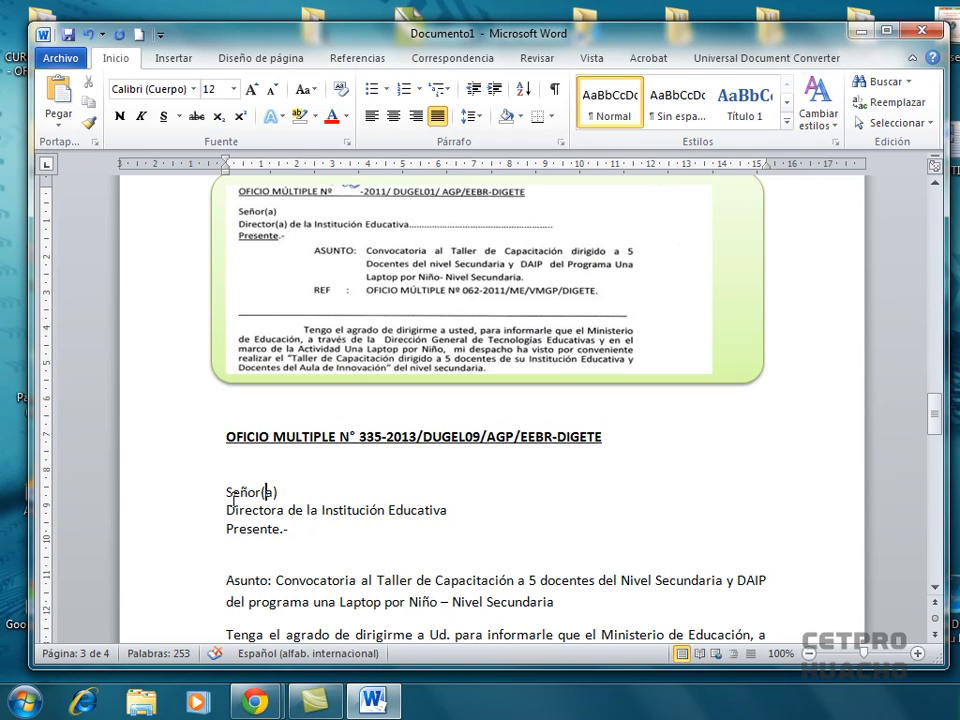
- Set the signature block at the end of the letter to 1.0 line spacing and remove the space after its paragraphs
left_click_drag(936, 412, 940, 453)
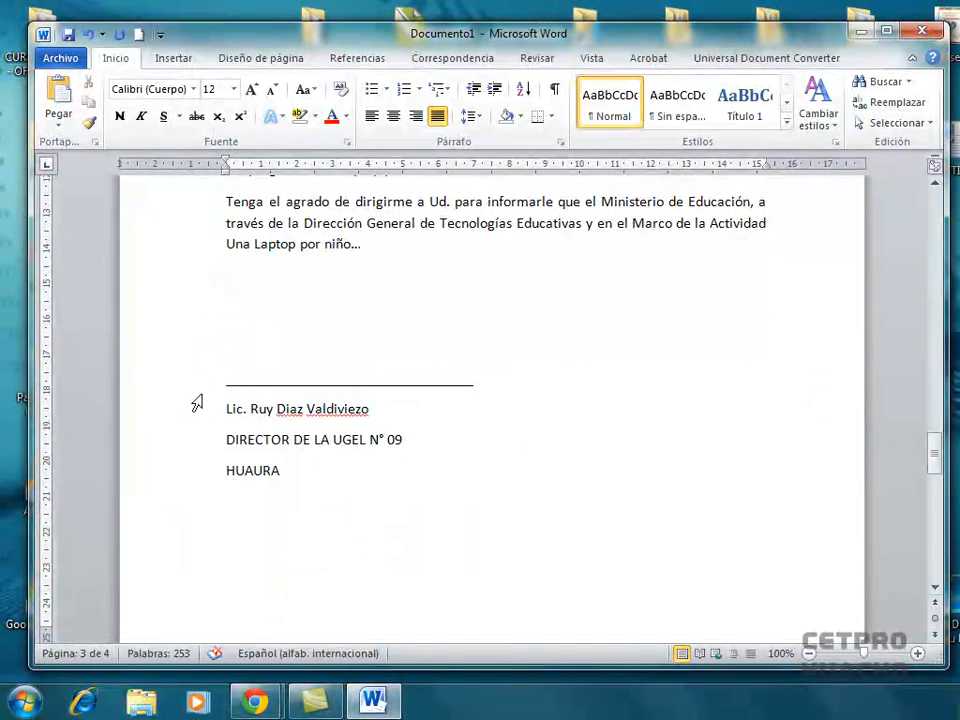
left_click_drag(189, 393, 193, 472)
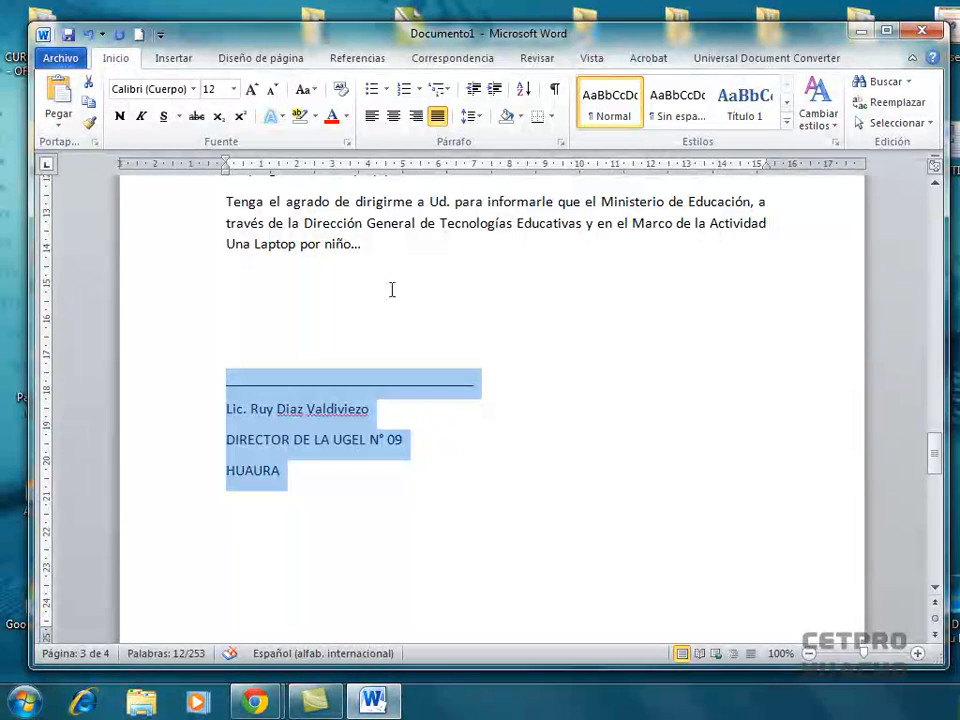
left_click(482, 117)
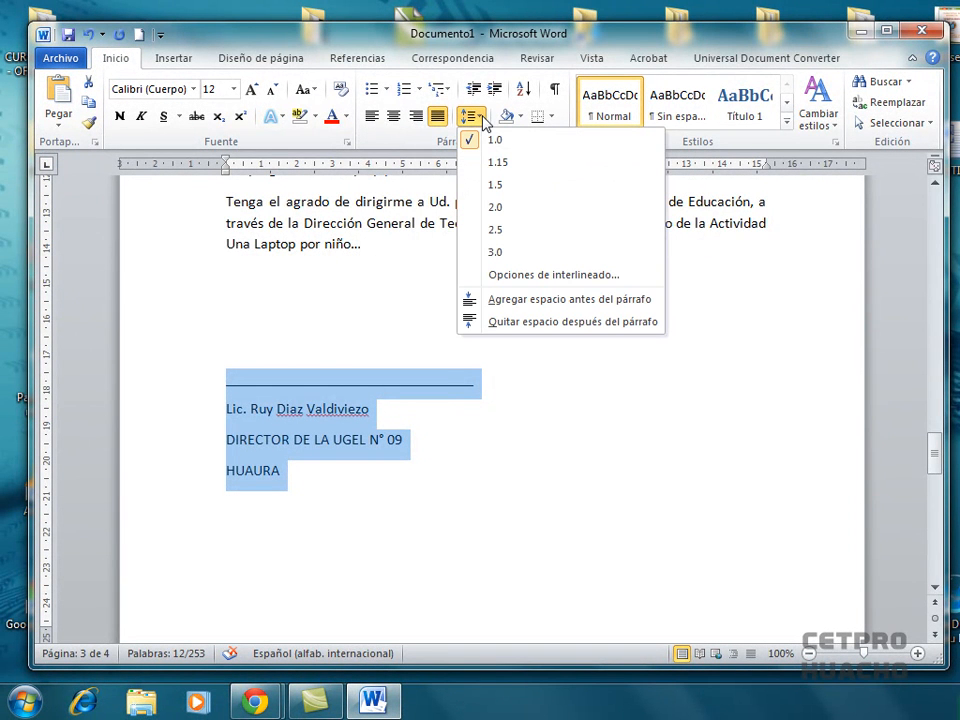
left_click(506, 143)
left_click(472, 117)
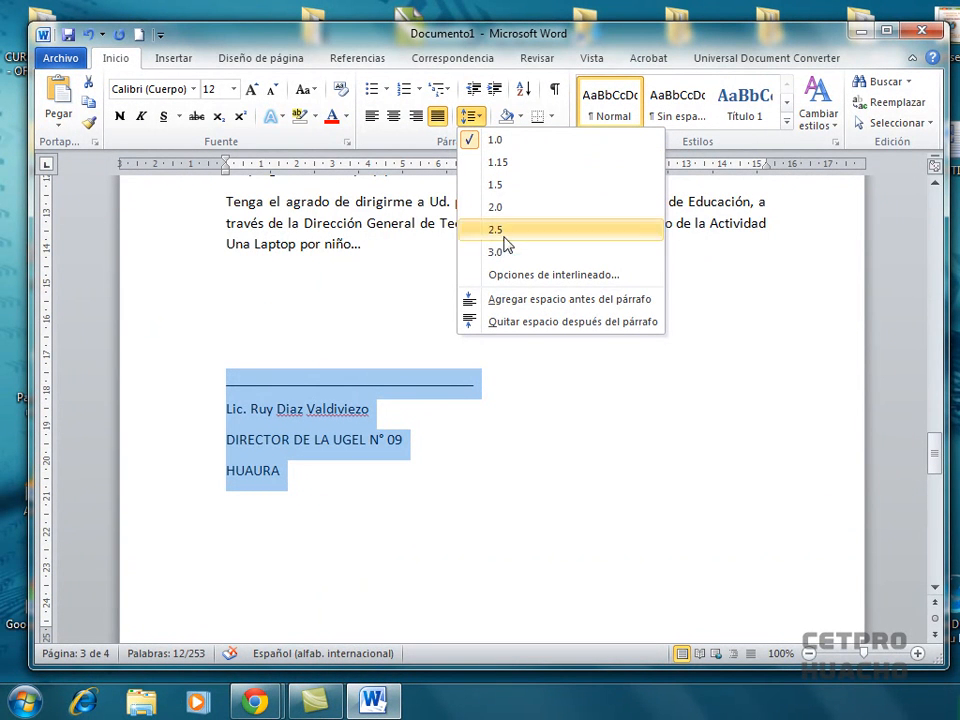
left_click(529, 324)
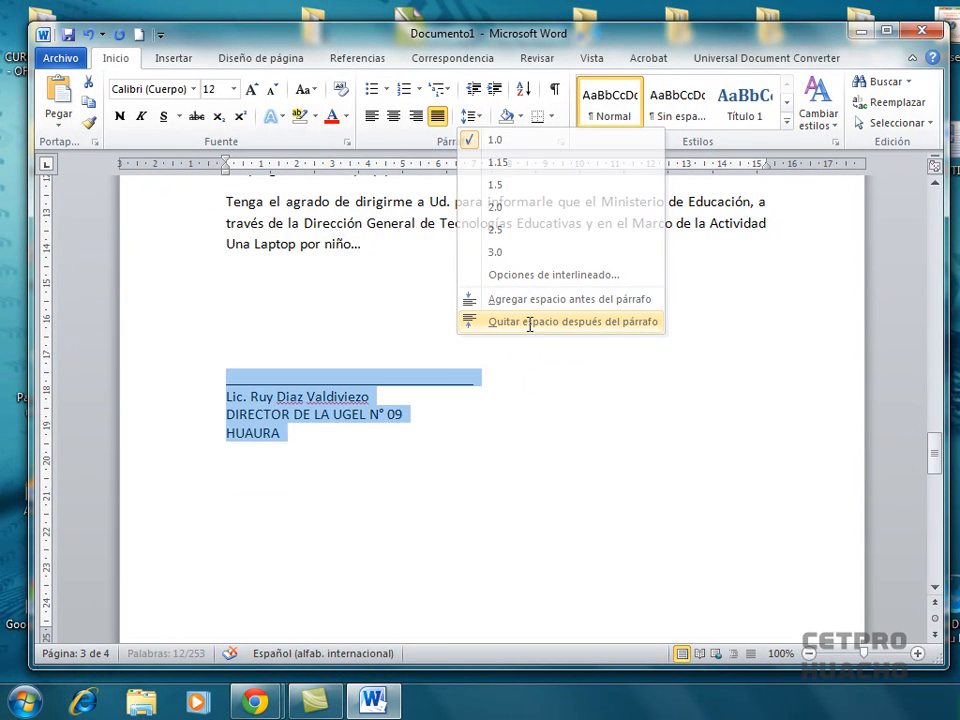
left_click(222, 398)
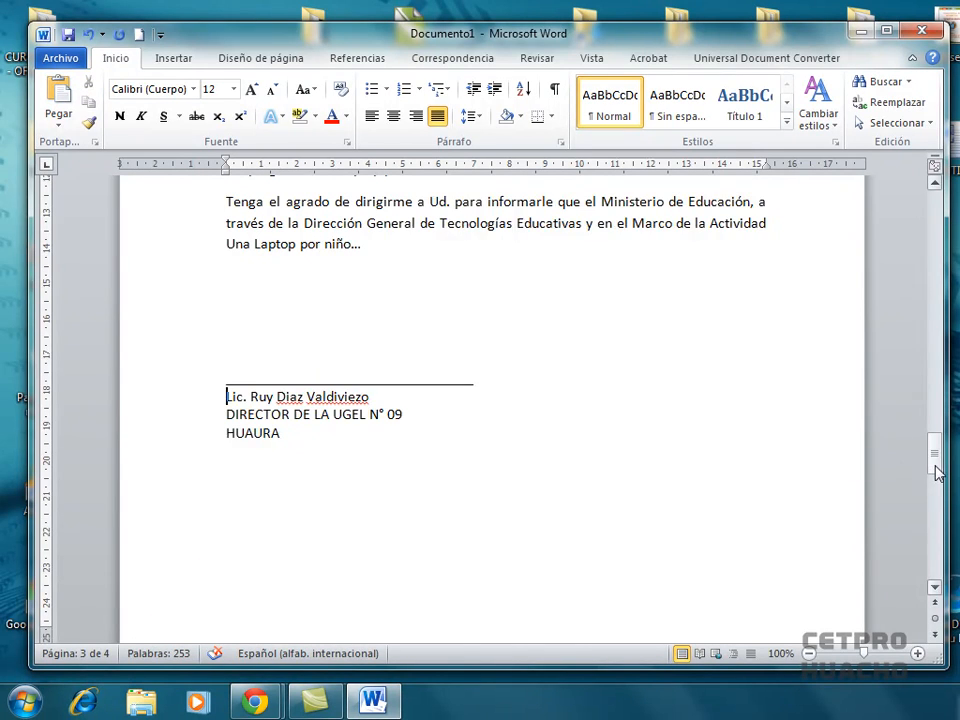
- Review the PDF guide's section on setting first-line, hanging, left and right indents with the ruler, and return to the Word letter
left_click_drag(934, 466, 934, 464)
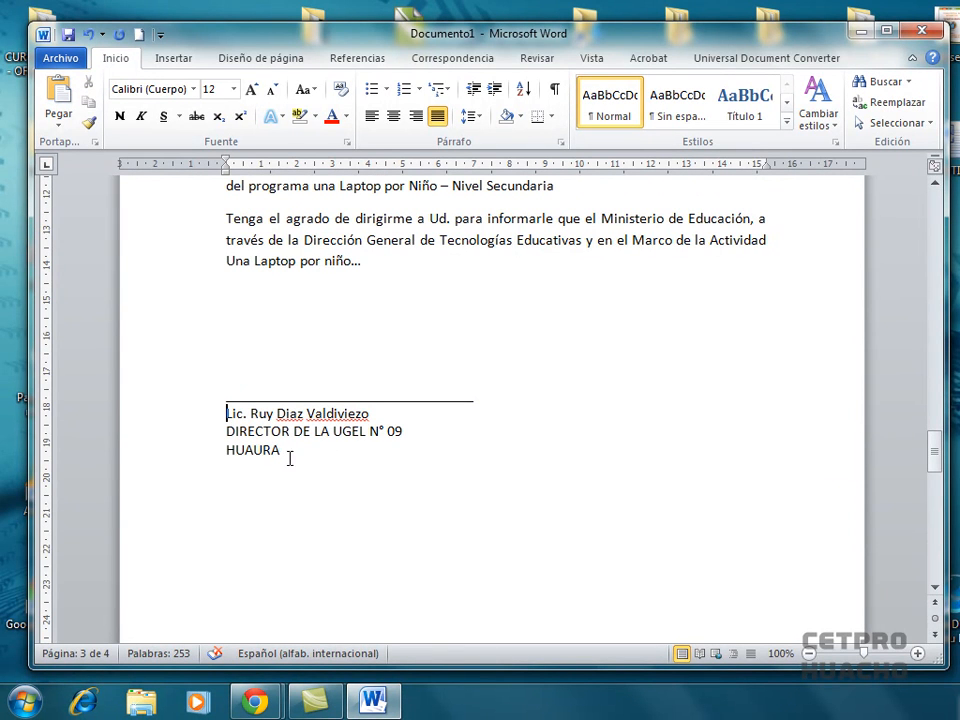
left_click_drag(934, 463, 944, 426)
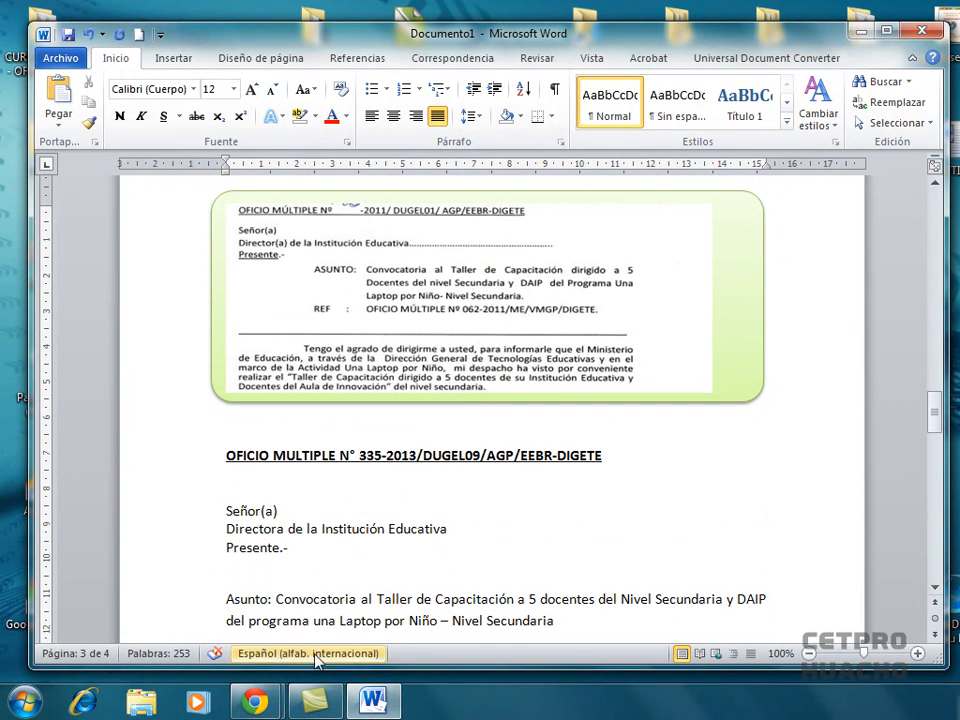
mouse_move(260, 707)
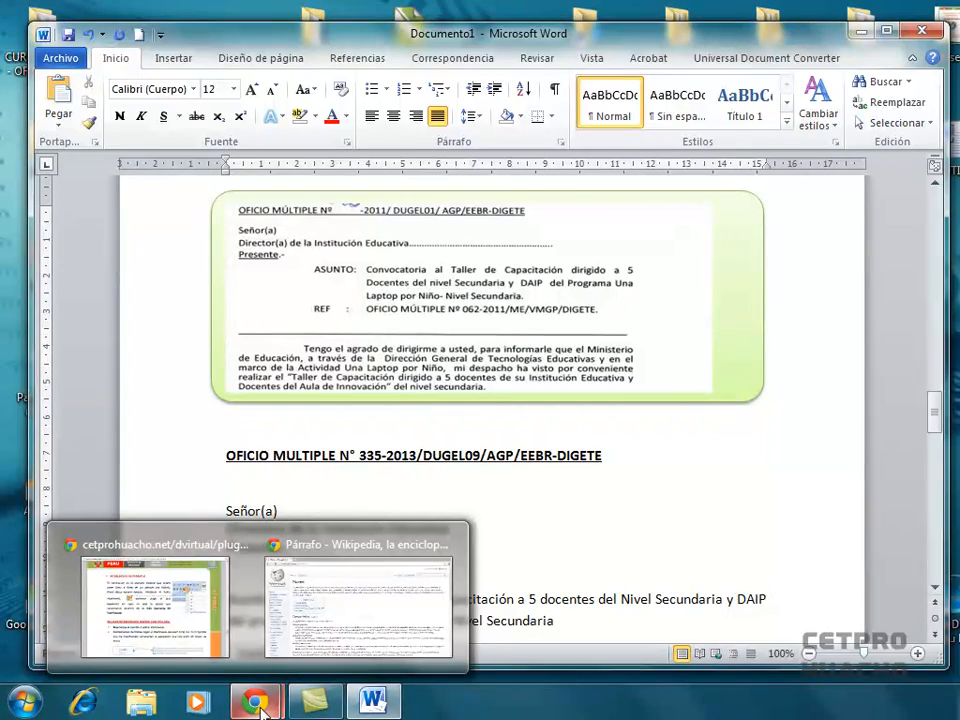
left_click(155, 600)
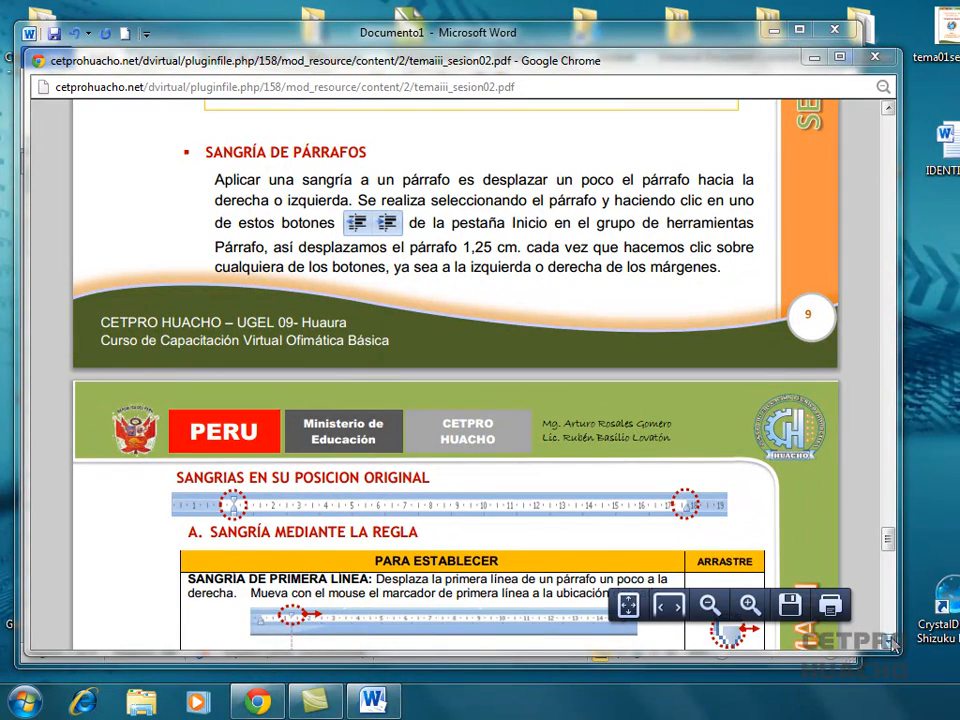
scroll(893, 648, "down", 3)
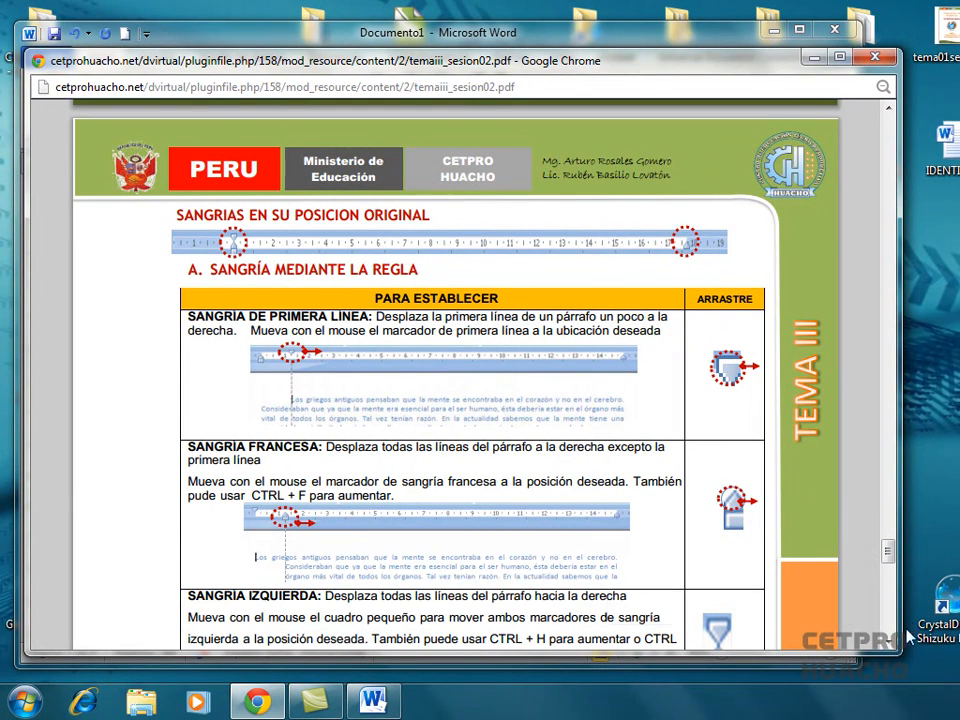
scroll(386, 231, "down", 2)
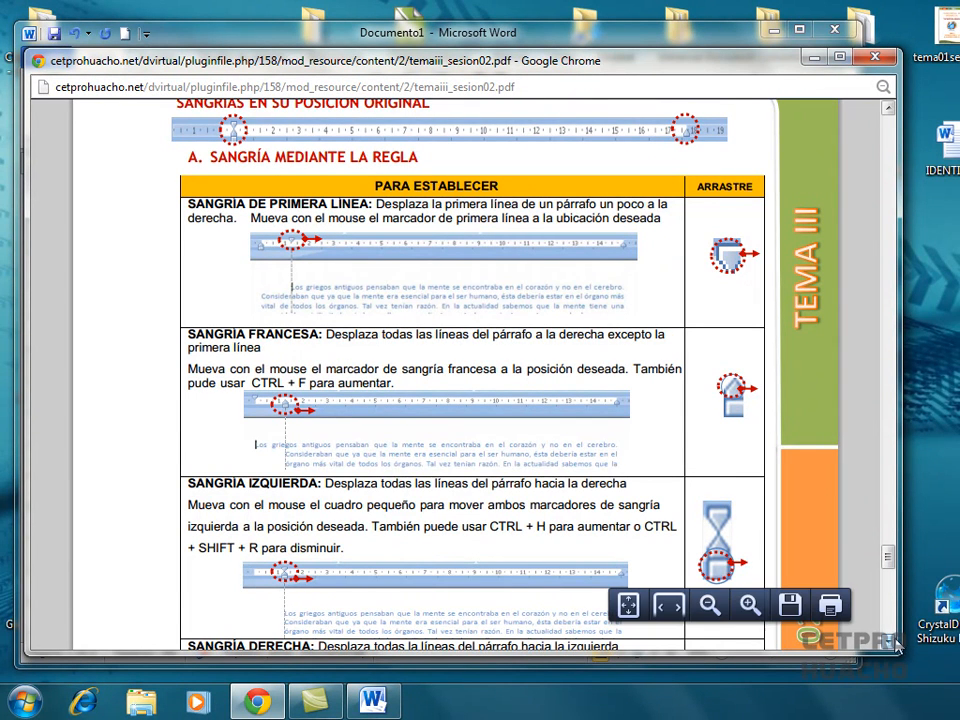
scroll(890, 648, "down", 1)
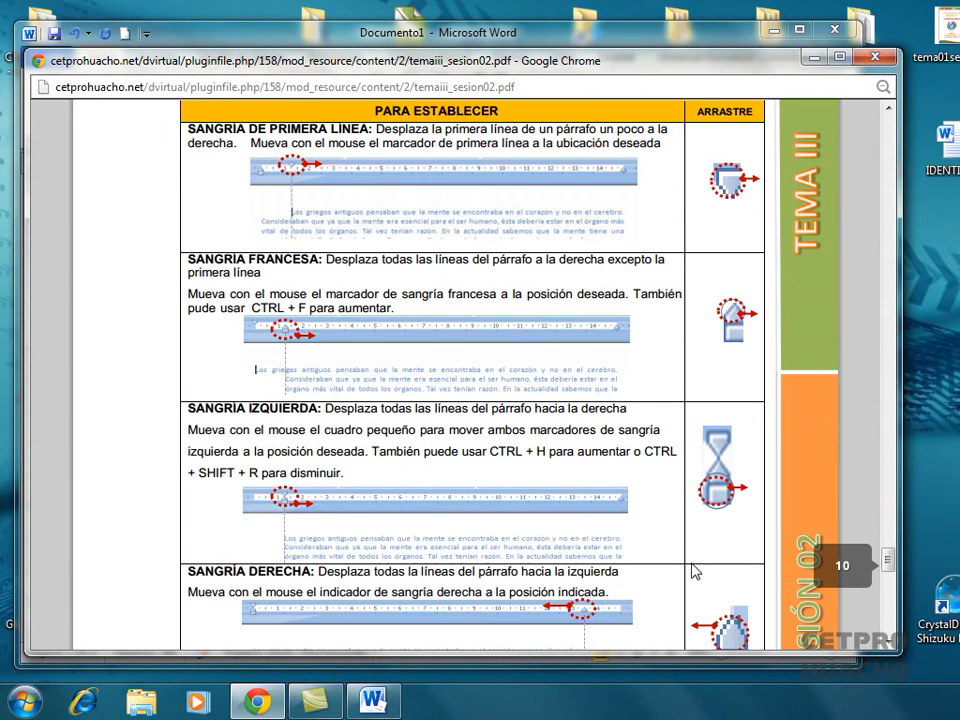
left_click(376, 702)
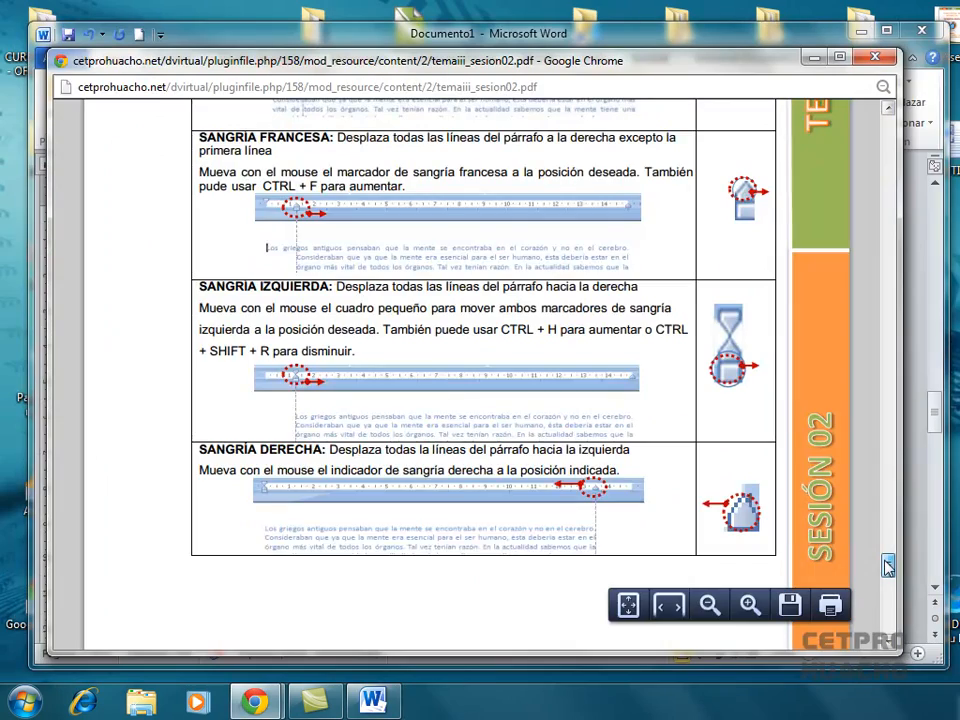
left_click_drag(890, 560, 892, 558)
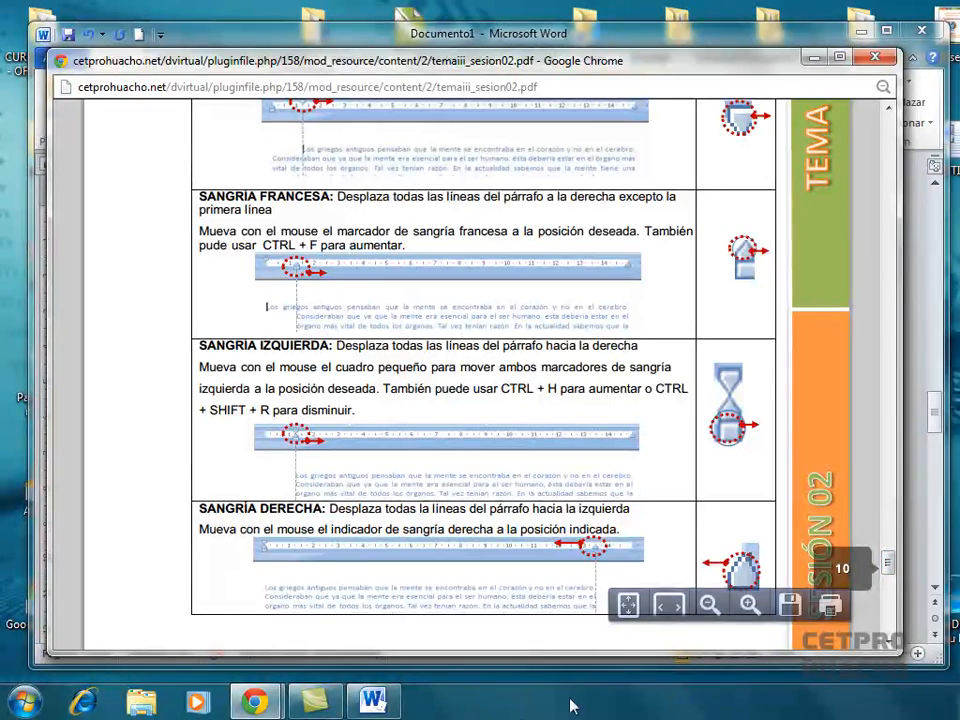
left_click(376, 702)
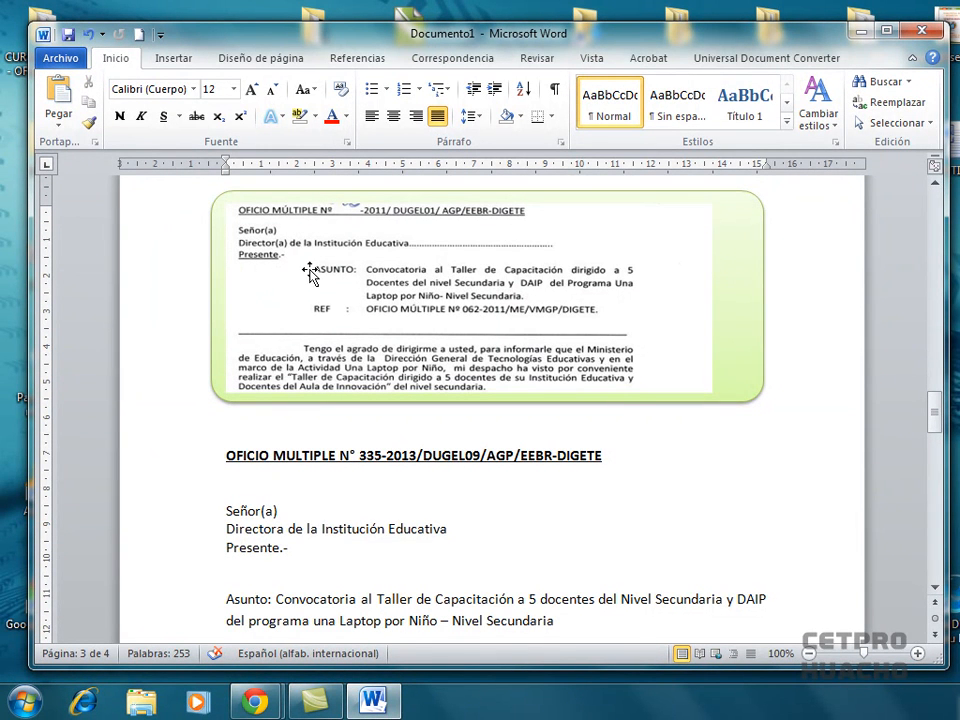
- Try a first-line indent of about 3 cm on the letter's "Asunto" paragraph and reset it to the margin
double_click(189, 615)
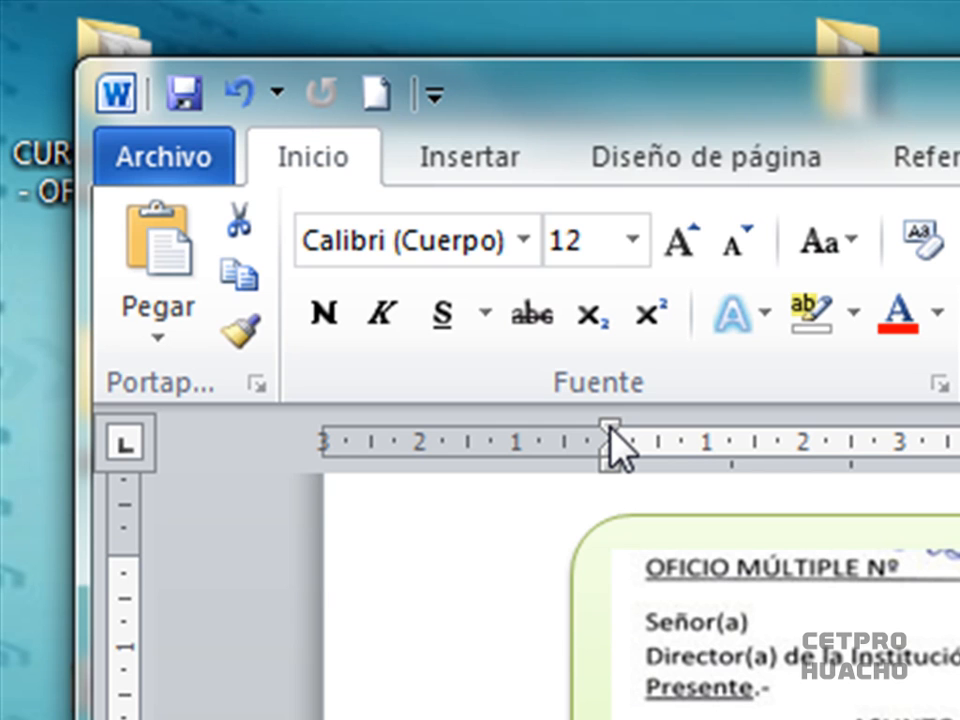
mouse_move(612, 435)
left_mouse_down()
mouse_move(829, 442)
mouse_move(905, 457)
left_mouse_up()
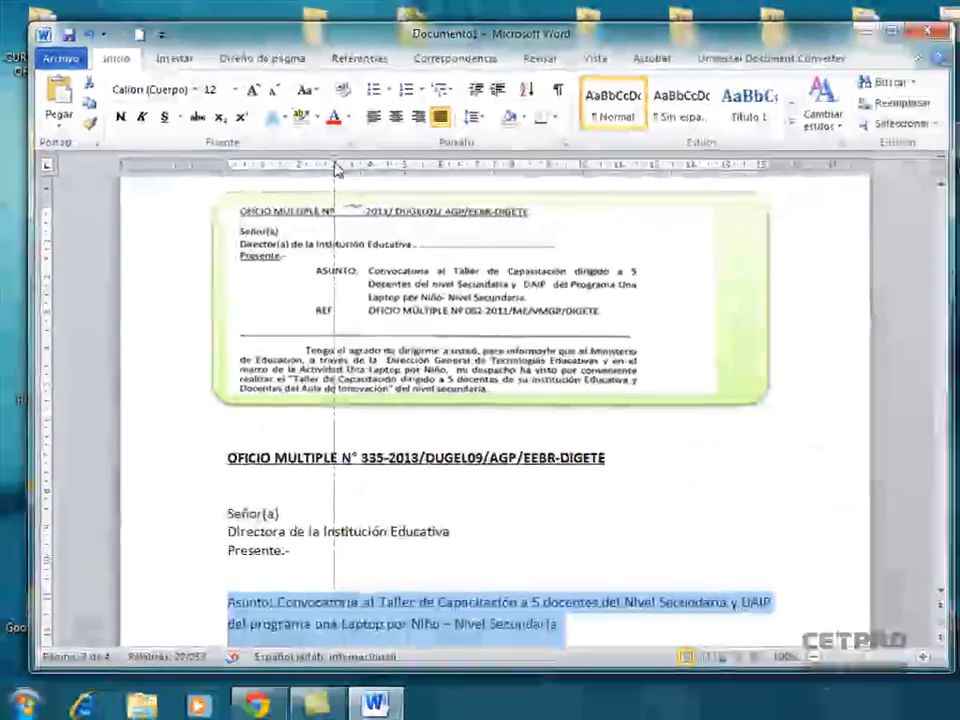
left_click_drag(335, 170, 335, 170)
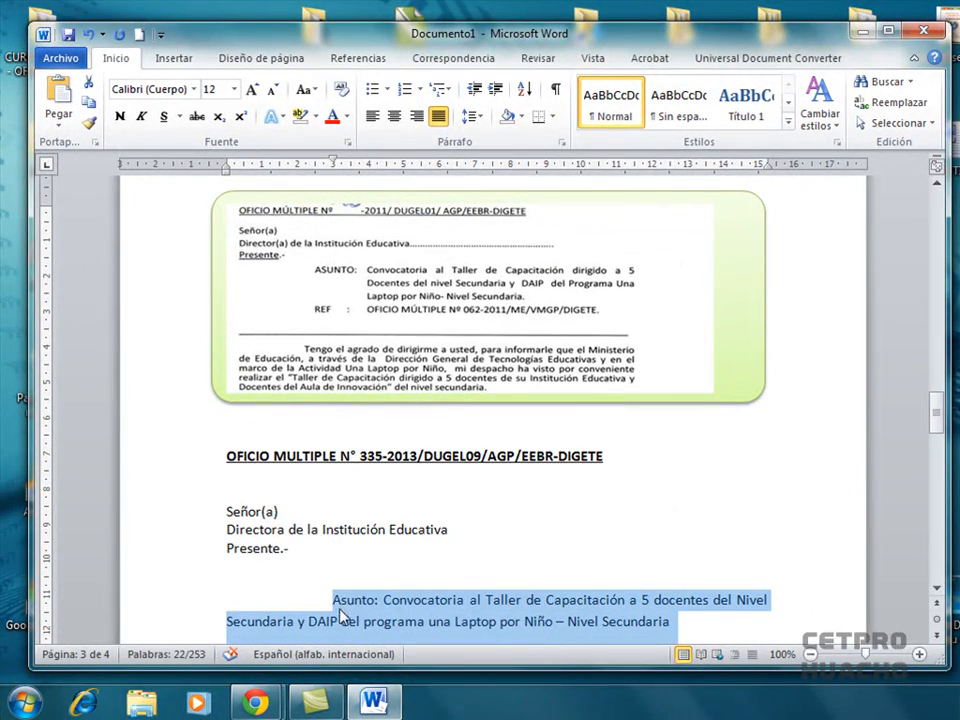
scroll(340, 616, "down", 1)
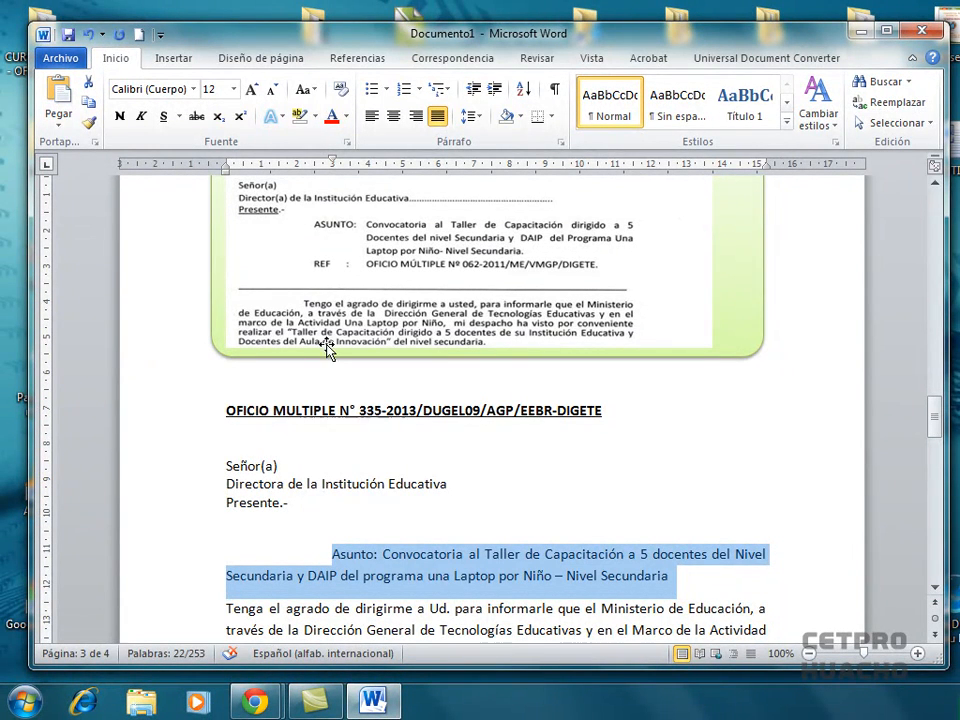
mouse_move(333, 165)
left_mouse_down()
mouse_move(288, 165)
mouse_move(408, 165)
mouse_move(231, 167)
left_mouse_up()
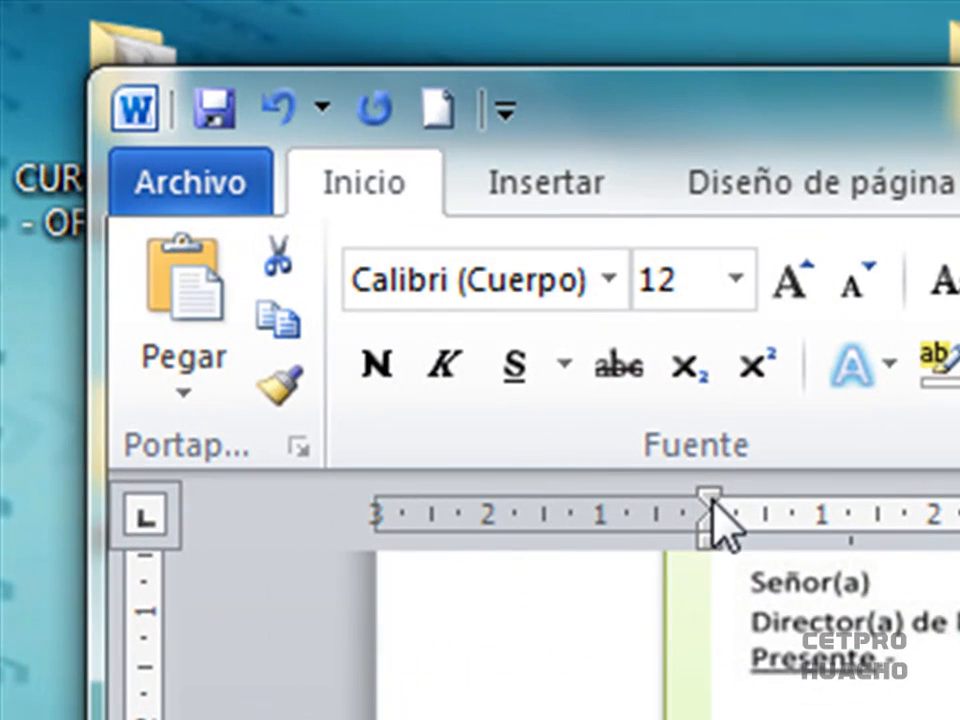
- Try a hanging indent of about 4.25 cm on the "Asunto" paragraph and reset it to the margin
mouse_move(708, 526)
left_mouse_down()
mouse_move(959, 534)
mouse_move(959, 524)
left_mouse_up()
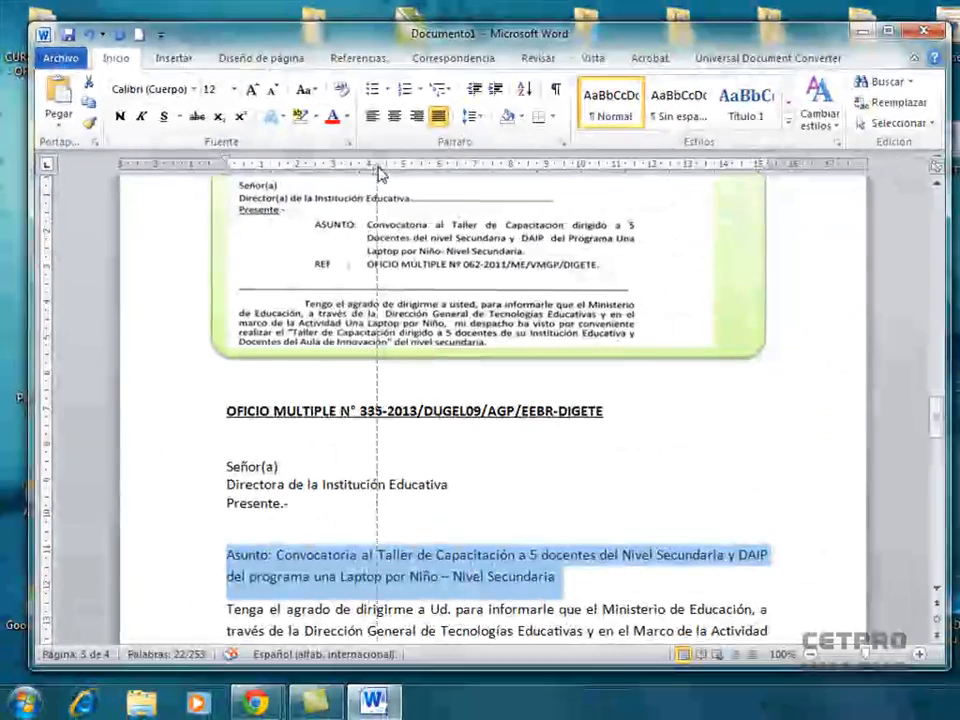
left_click_drag(379, 172, 380, 172)
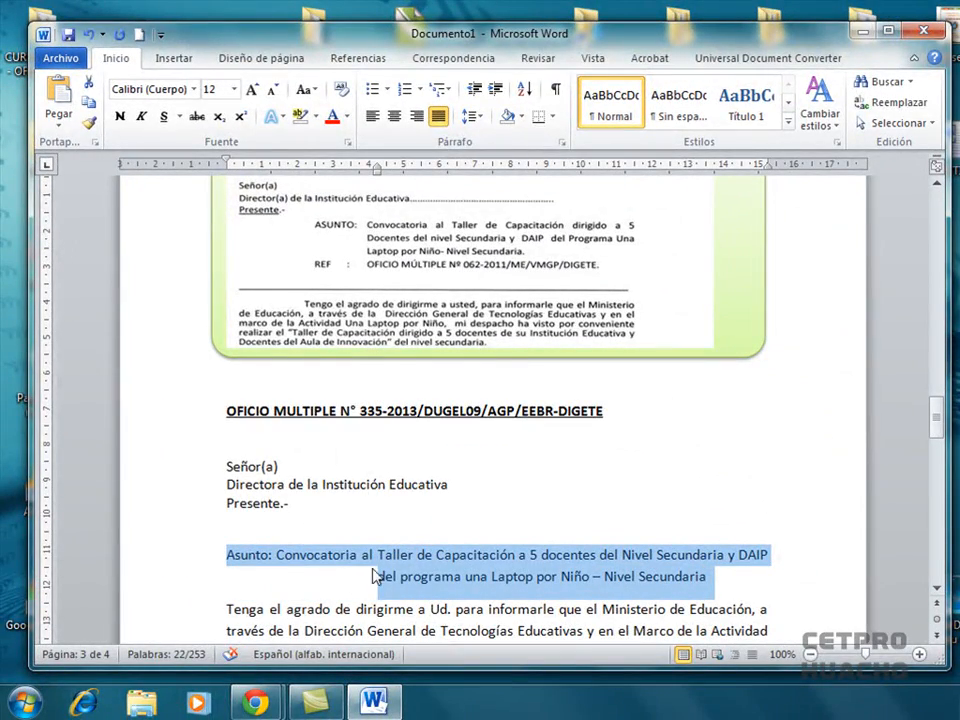
left_click_drag(379, 171, 228, 172)
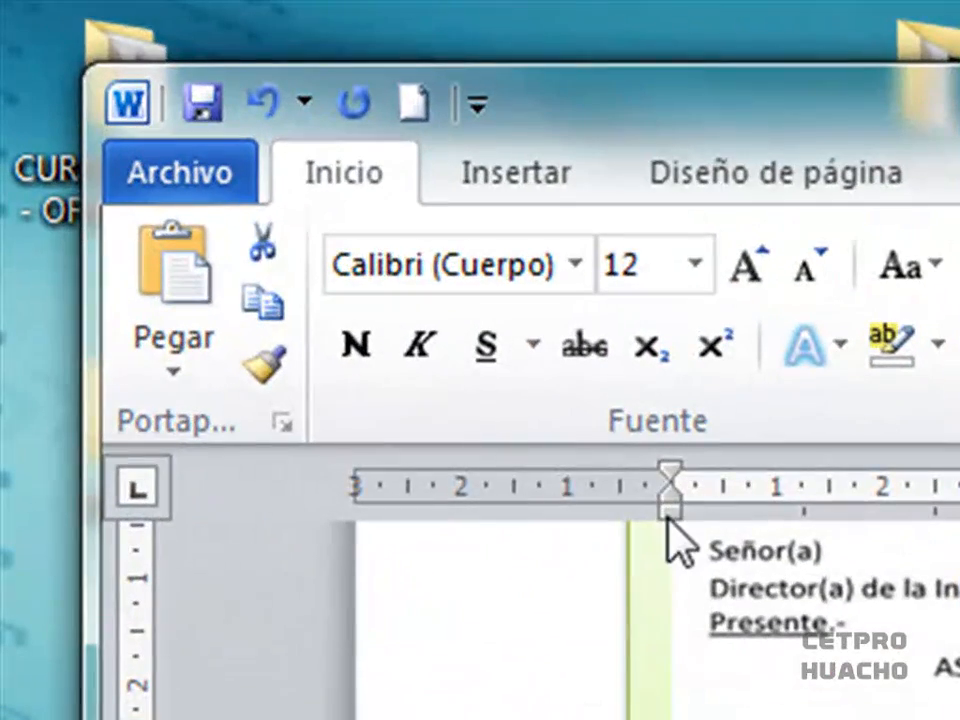
- Try a left indent of about 6.5 cm on the whole "Asunto" paragraph and reset it to the margin
mouse_move(668, 518)
left_mouse_down()
mouse_move(806, 512)
mouse_move(951, 523)
left_mouse_up()
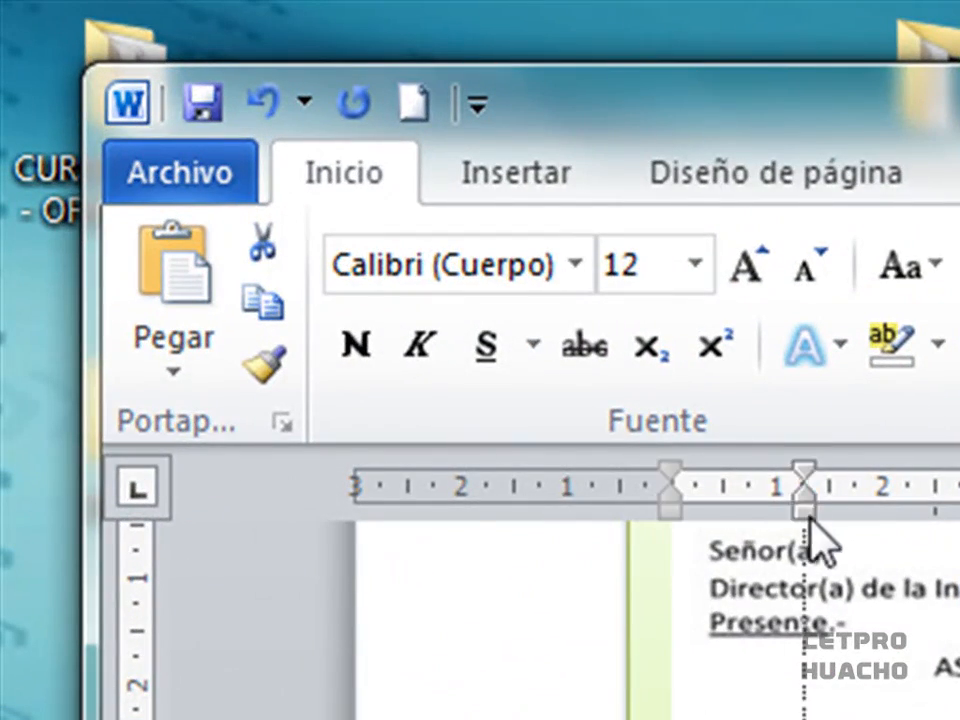
mouse_move(838, 478)
left_mouse_down()
mouse_move(467, 214)
mouse_move(450, 167)
mouse_move(447, 180)
left_mouse_up()
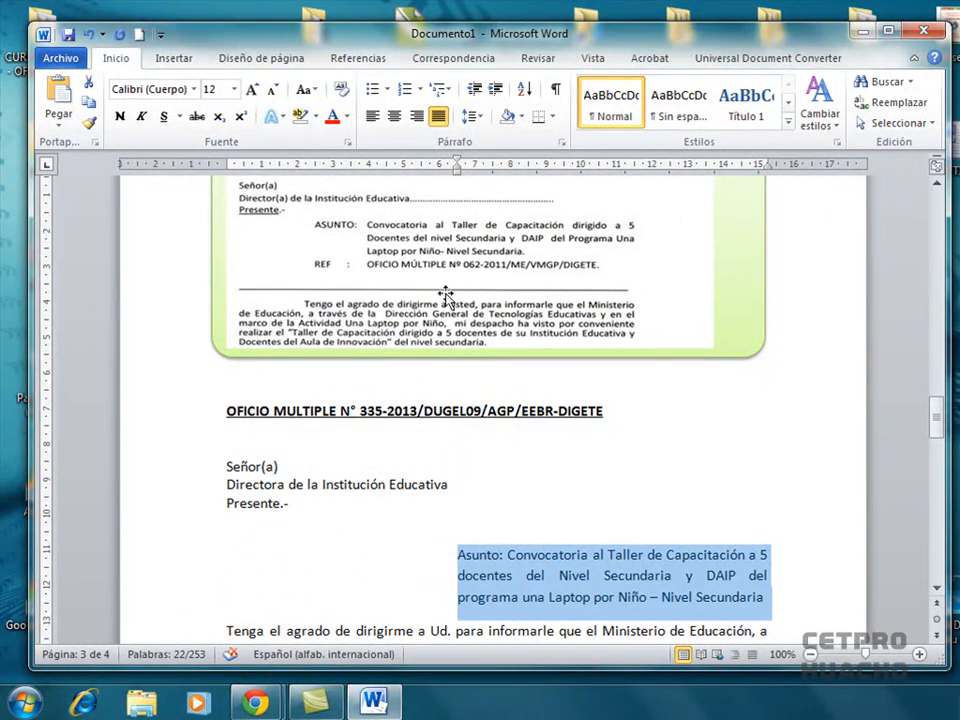
left_click_drag(456, 171, 226, 170)
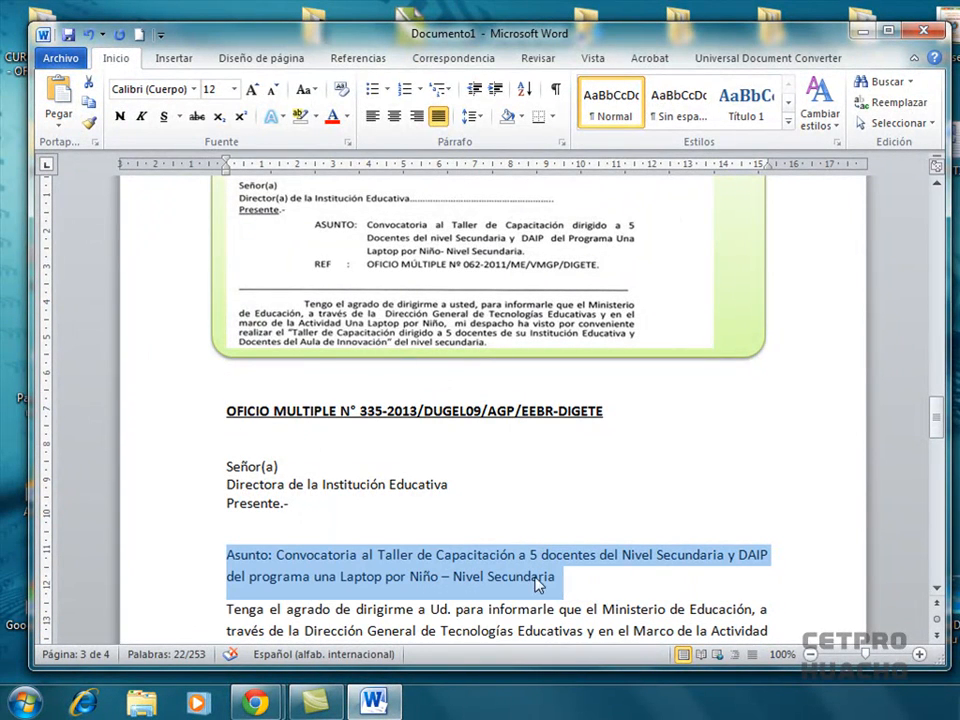
- Indent the "Asunto" paragraph to about 5.5 cm, with its lines after the first hanging at about 7 cm
left_click_drag(228, 168, 431, 170)
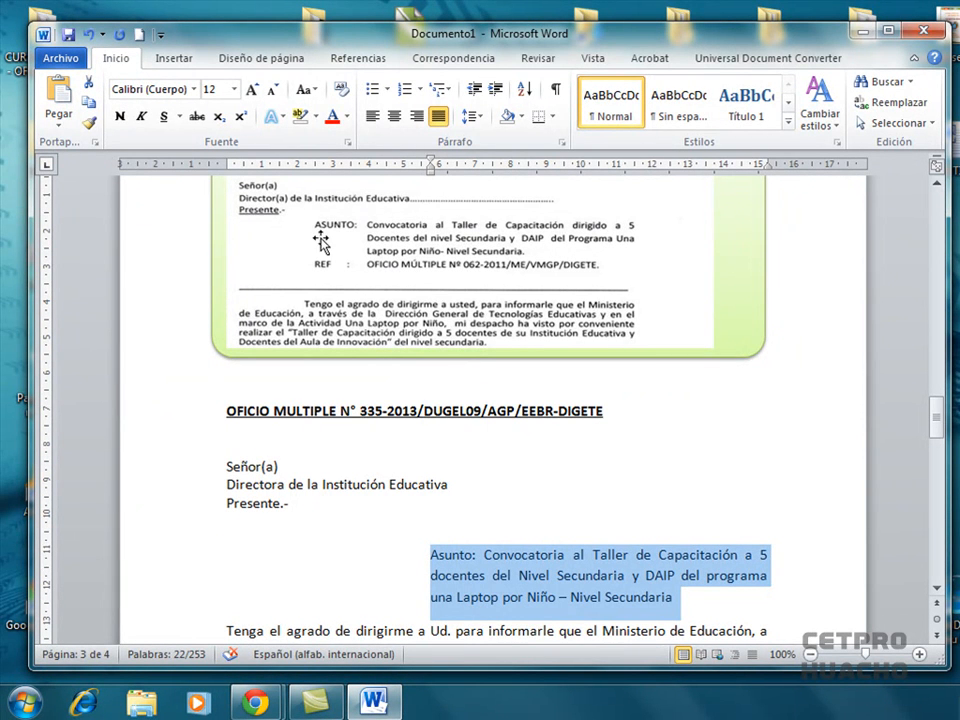
left_click_drag(433, 166, 421, 166)
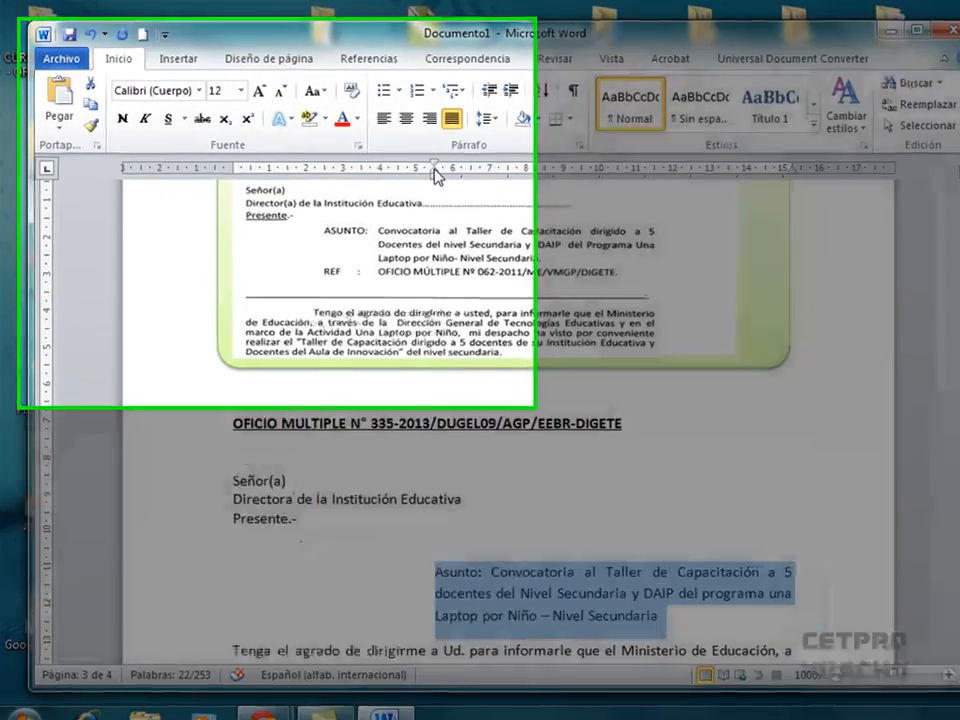
left_click_drag(421, 167, 439, 167)
left_click_drag(534, 193, 580, 194)
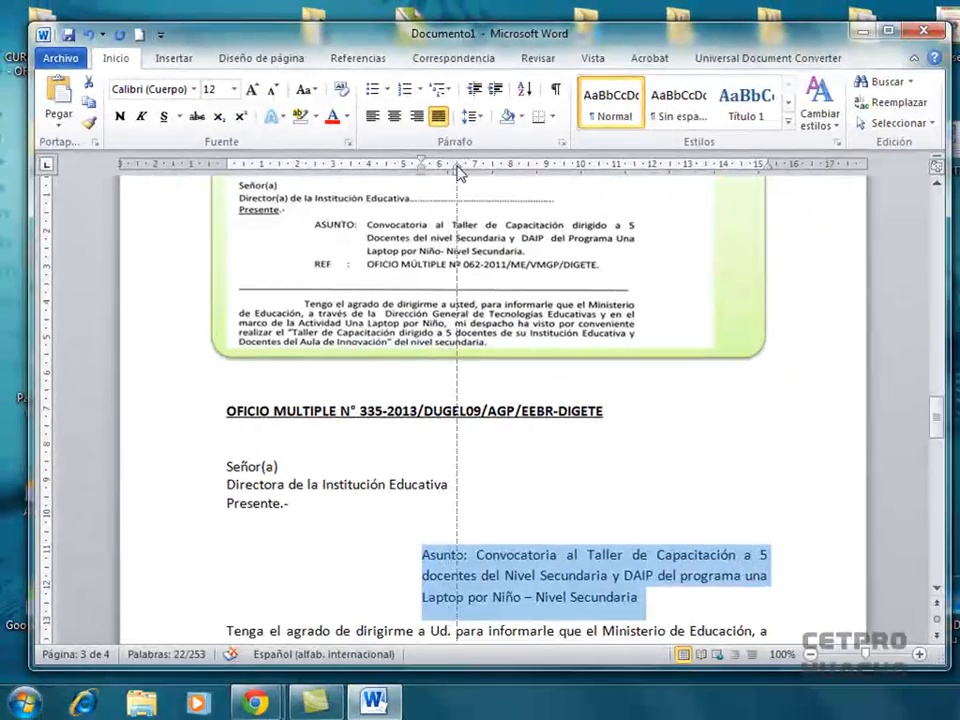
left_click_drag(477, 174, 476, 172)
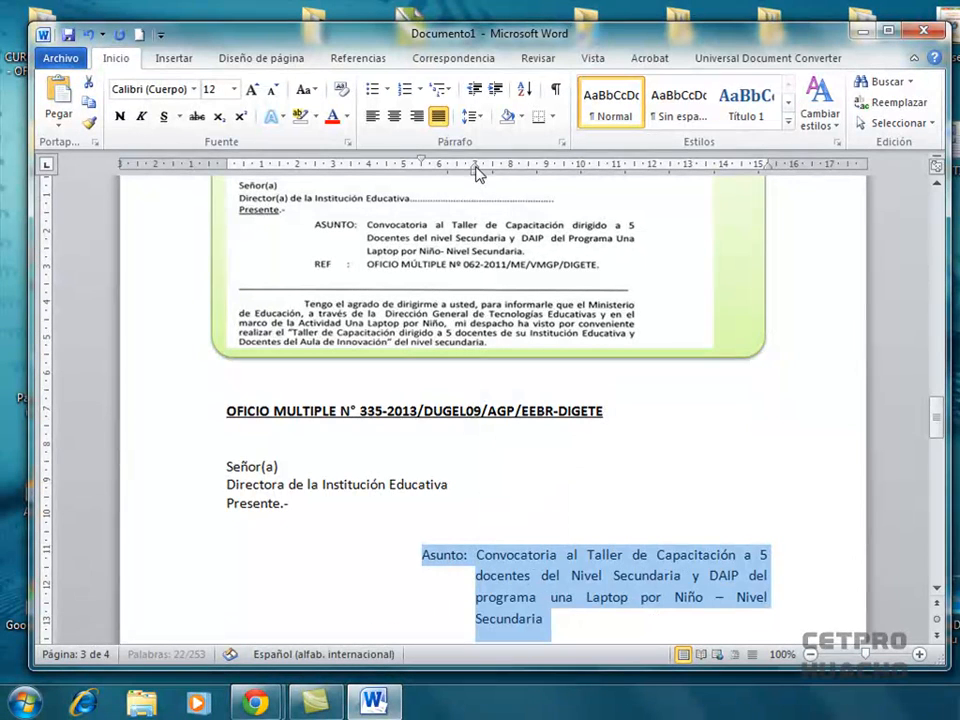
left_click(519, 579)
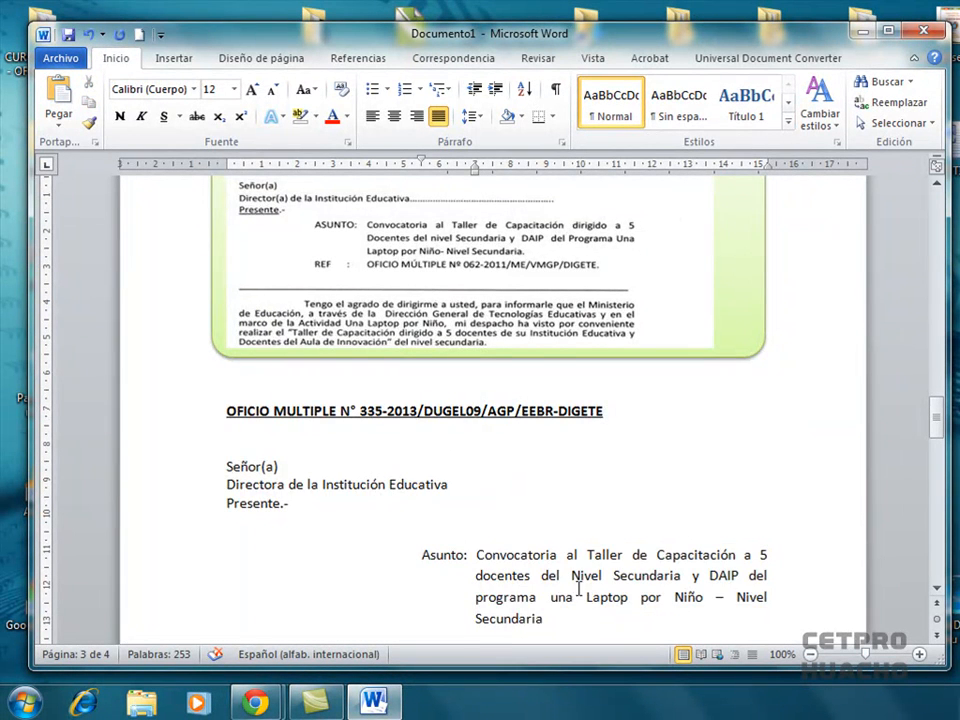
- Select the label "Asunto:" at the start of the letter's subject paragraph
scroll(578, 589, "down", 1)
scroll(579, 589, "up", 1)
left_click_drag(433, 558, 465, 560)
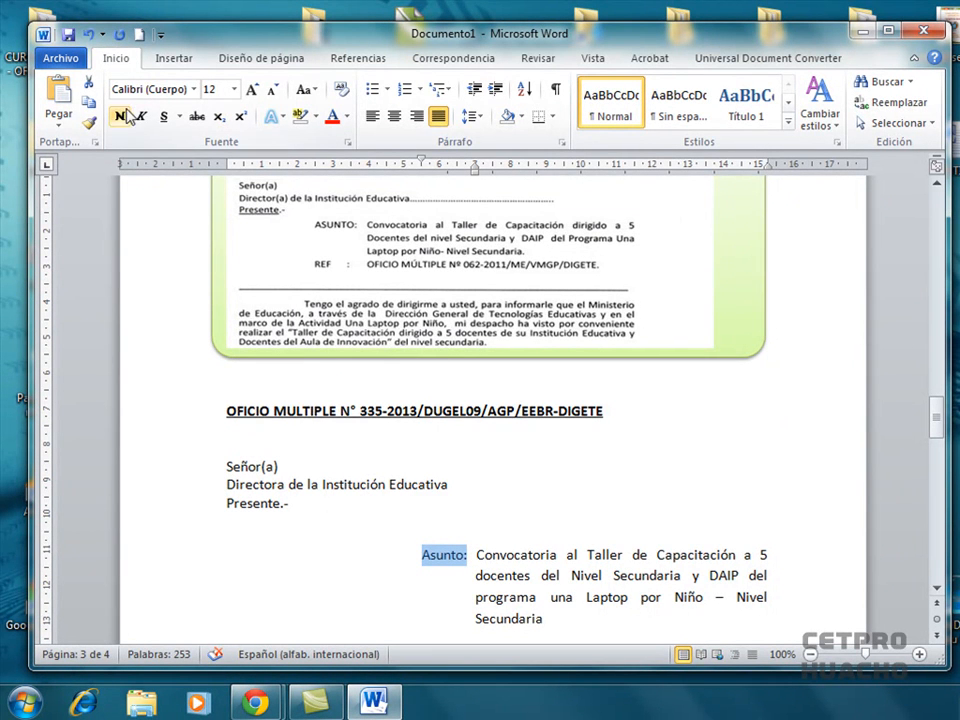
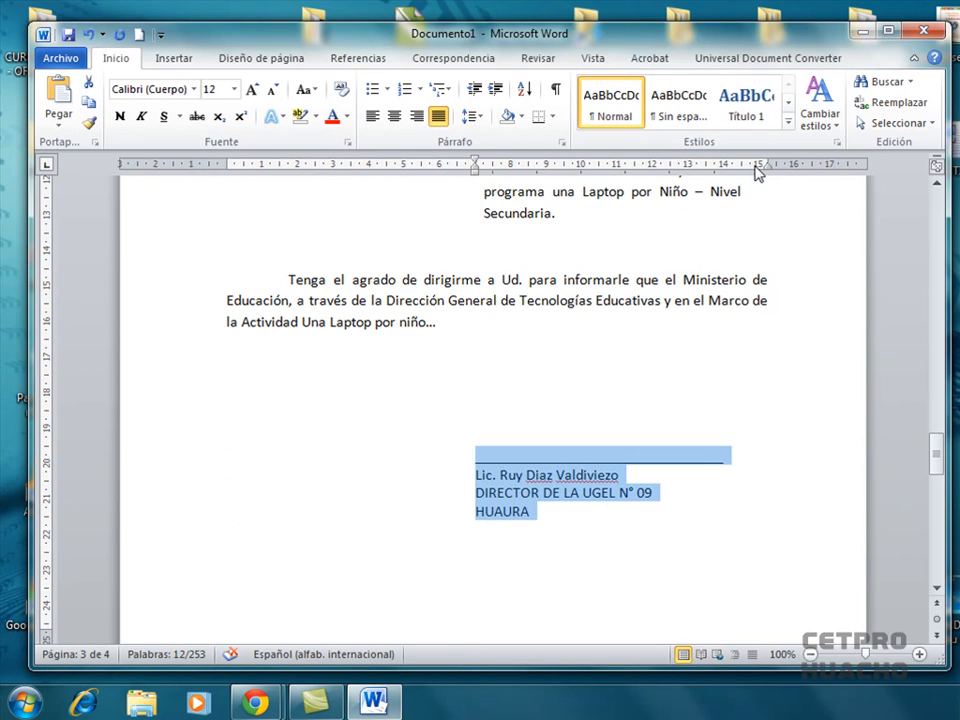
- Centre the lines of the indented signature block
left_click(395, 117)
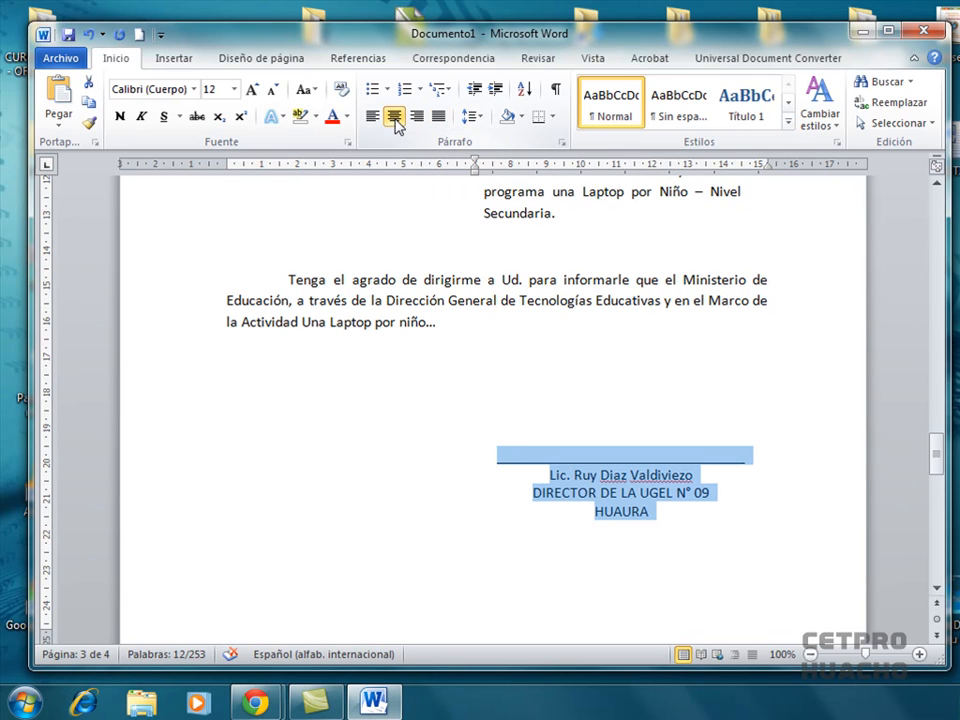
- Undo the centring and the left indent of the letter's signature block
left_click(534, 381)
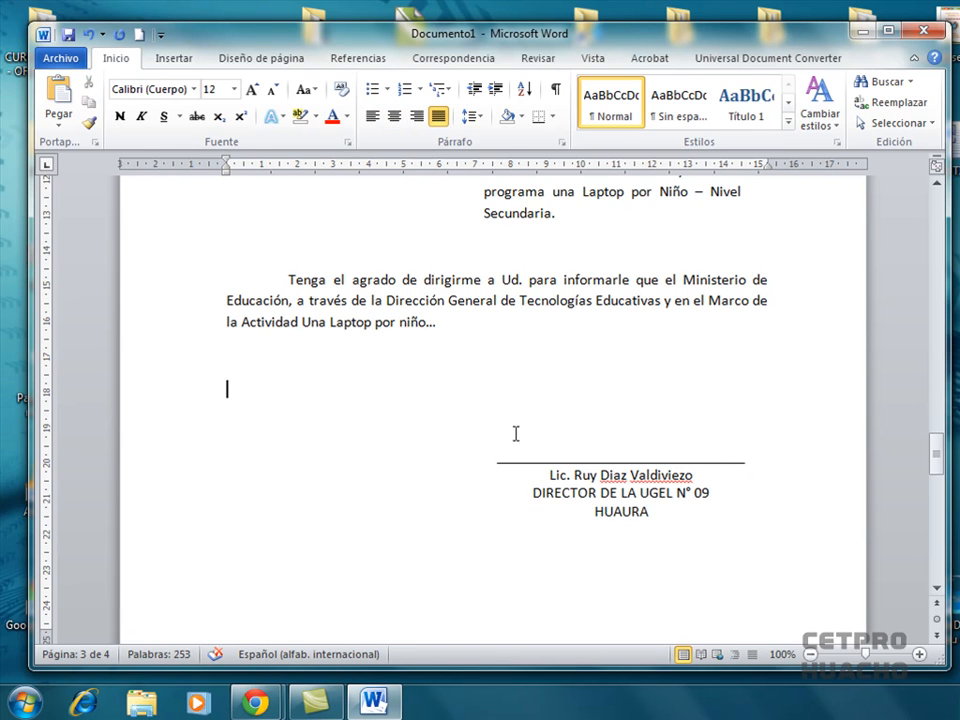
left_click(89, 35)
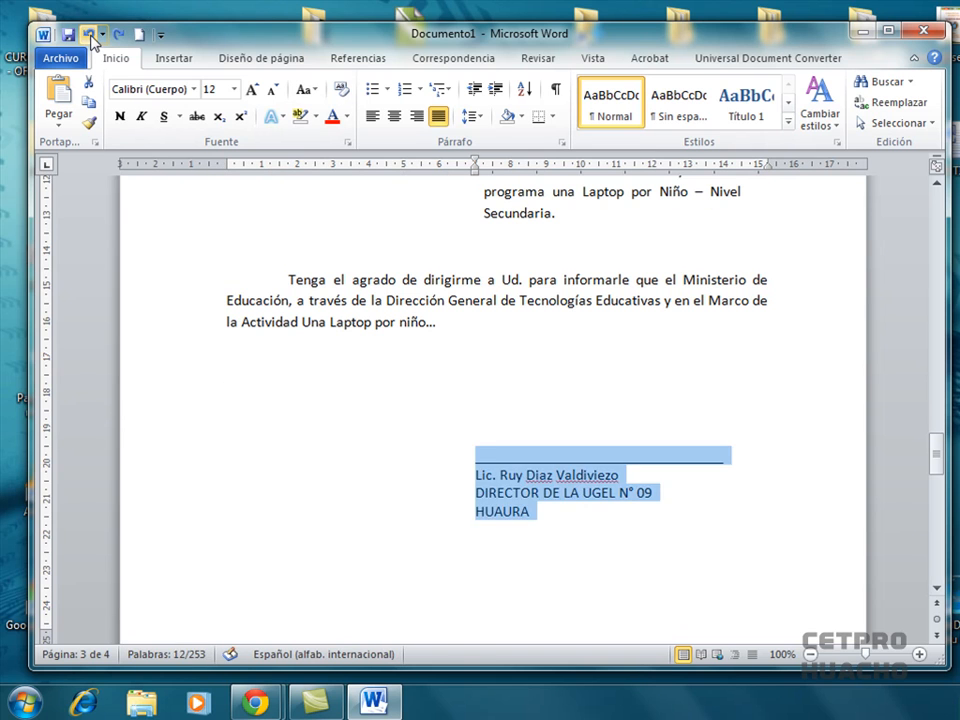
left_click(89, 35)
left_click(305, 431)
- Centre the signature block's lines with a left indent of about 7 cm, and reduce that indent to about 5.75 cm
left_click_drag(190, 474, 199, 520)
left_click_drag(186, 455, 193, 523)
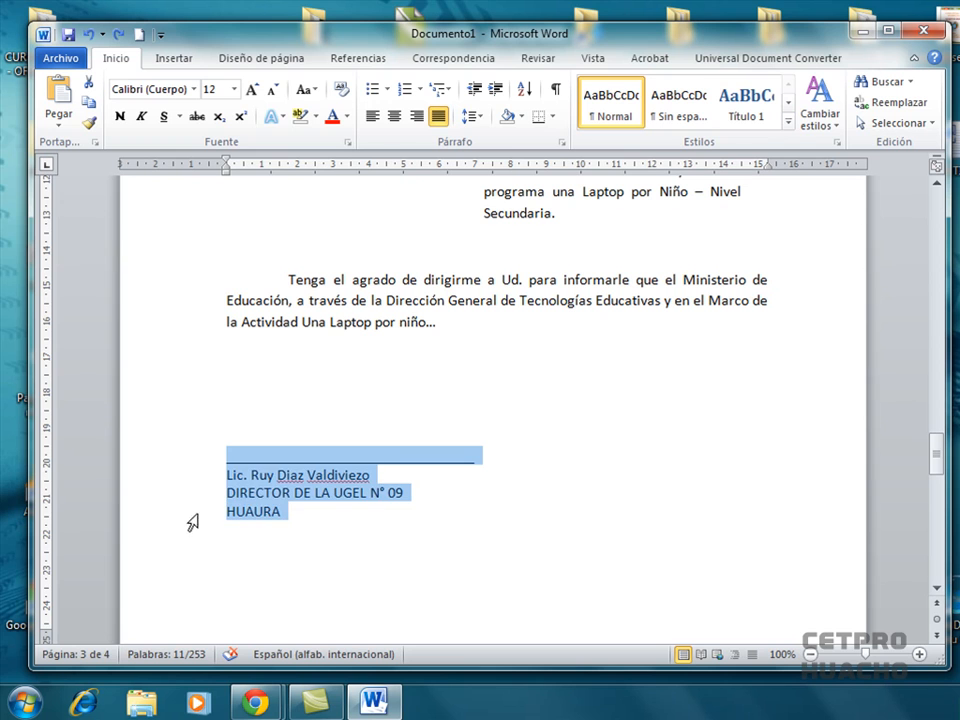
left_click_drag(226, 178, 476, 181)
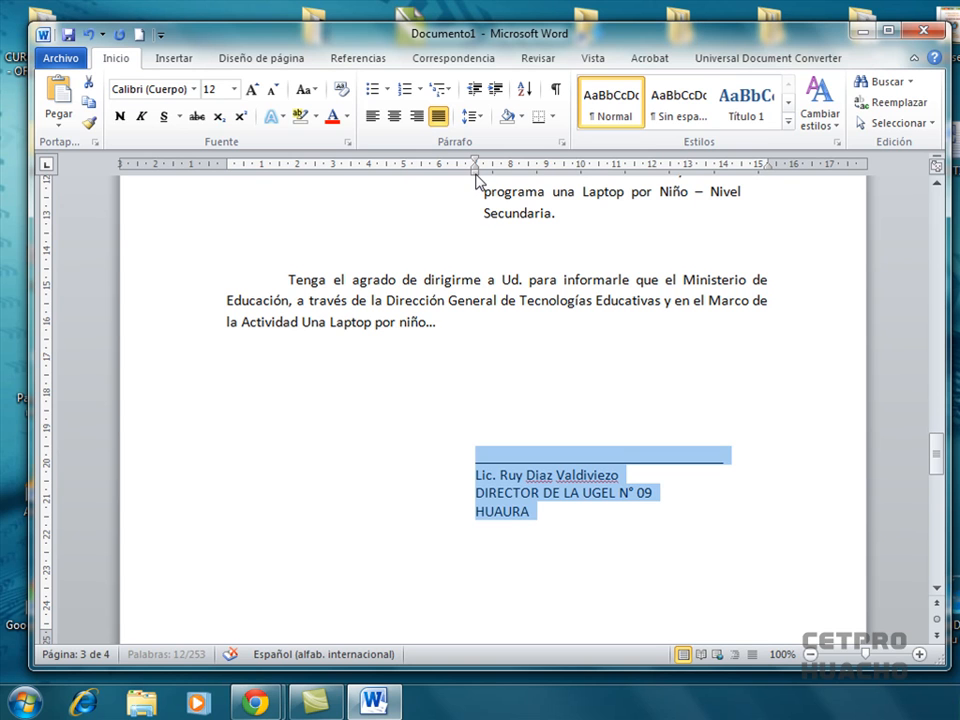
left_click(394, 117)
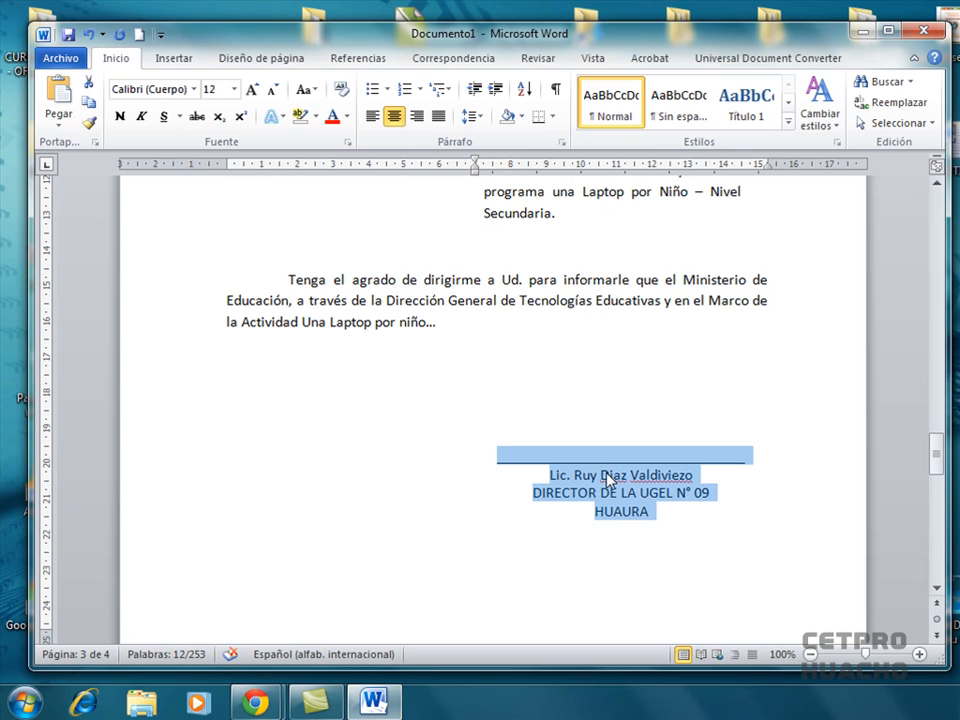
left_click_drag(475, 178, 428, 178)
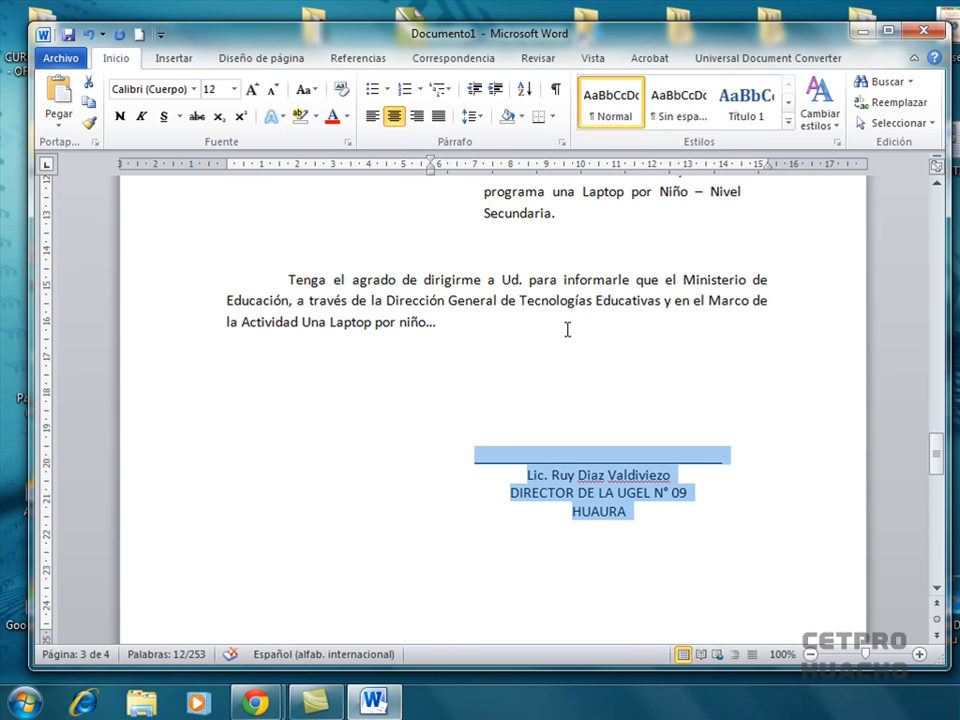
left_click(583, 401)
- Insert blank lines before the heading DEDICATORIA to push the dedication towards the lower part of the last page
scroll(581, 402, "down", 10)
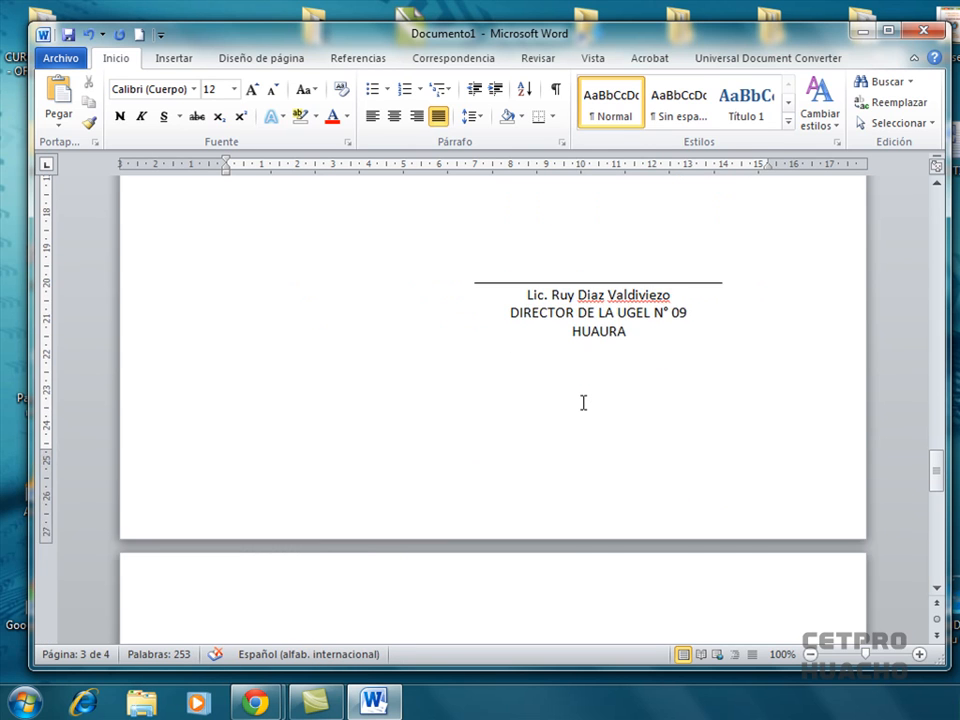
left_click(810, 654)
left_click(810, 654)
left_click(810, 654)
left_click(810, 654)
left_click(810, 654)
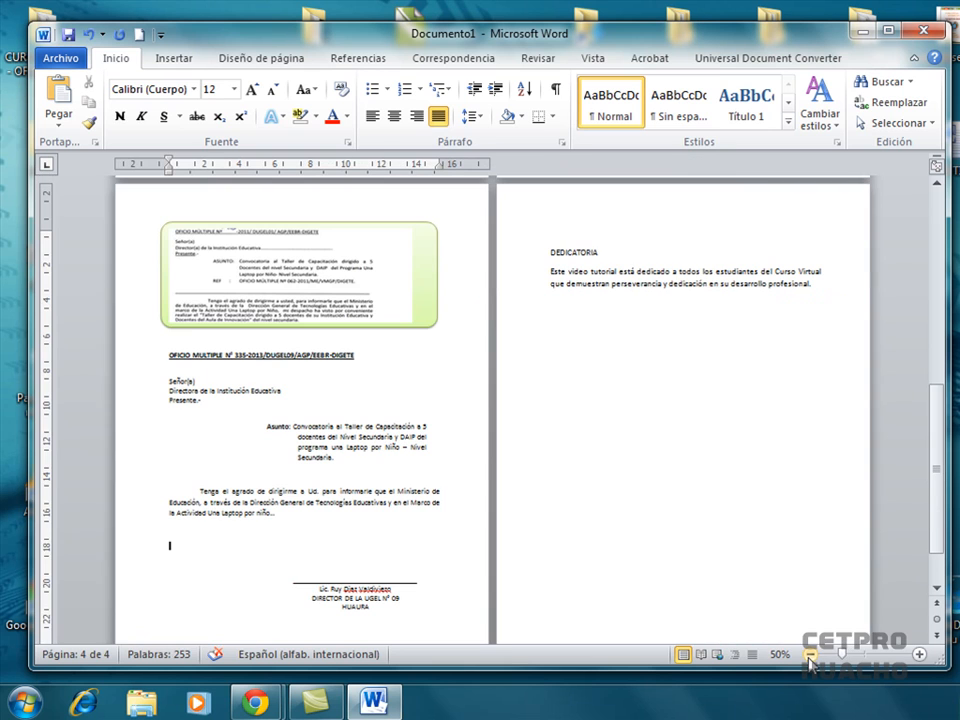
left_click(549, 250)
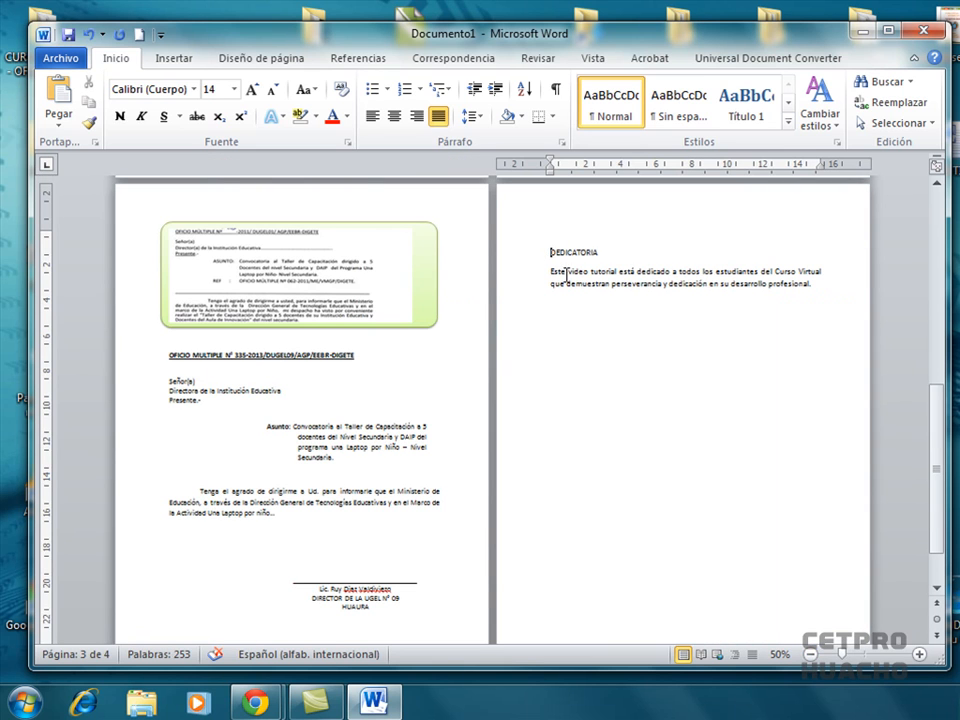
key("Return")
key("Return")
key("Return")
key("Return")
key("Return")
key("Return")
key("Return")
key("Return")
key("Return")
key("Return")
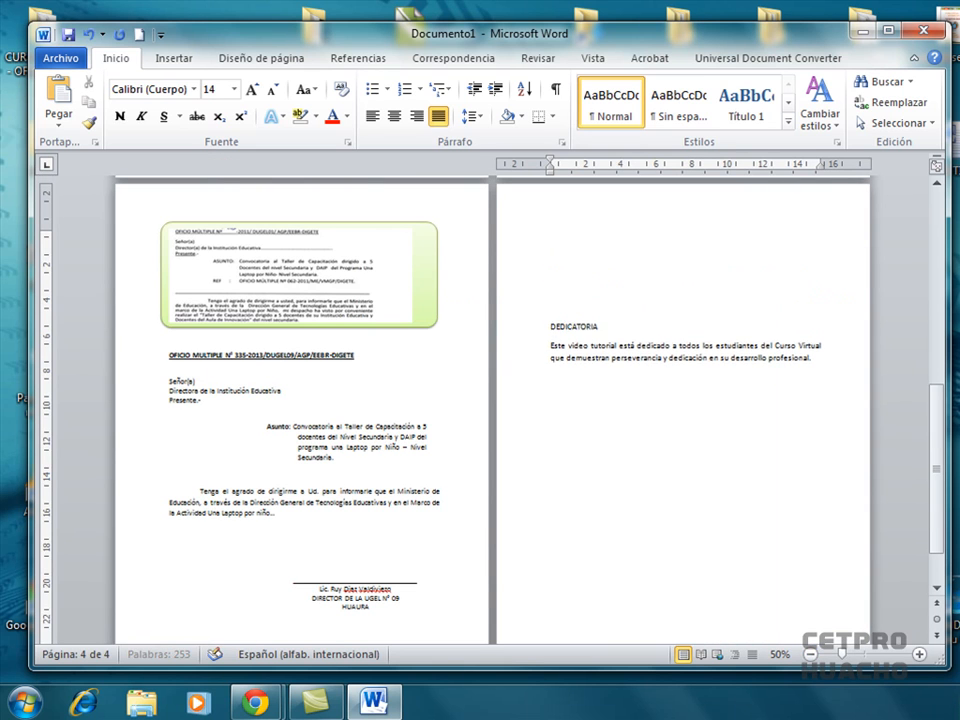
key("Return")
key("Return")
key("Return")
key("Return")
key("Return")
key("Return")
key("Return")
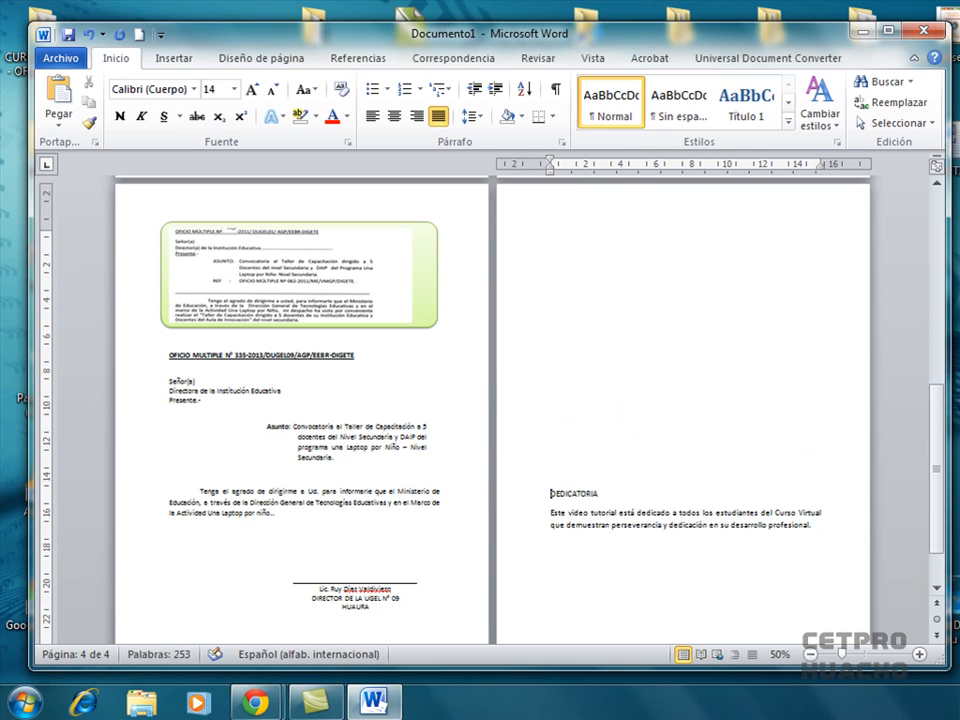
- Indent the DEDICATORIA heading and its paragraph to about 8.5 cm from the left margin
scroll(700, 420, "down", 1)
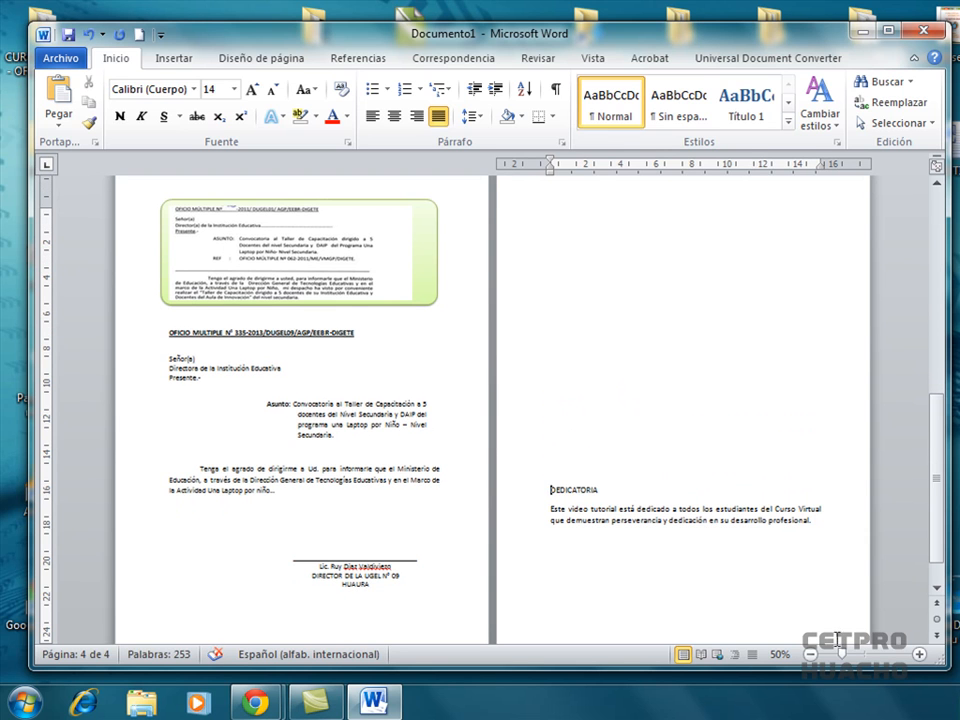
scroll(782, 625, "down", 1)
left_click_drag(504, 484, 518, 516)
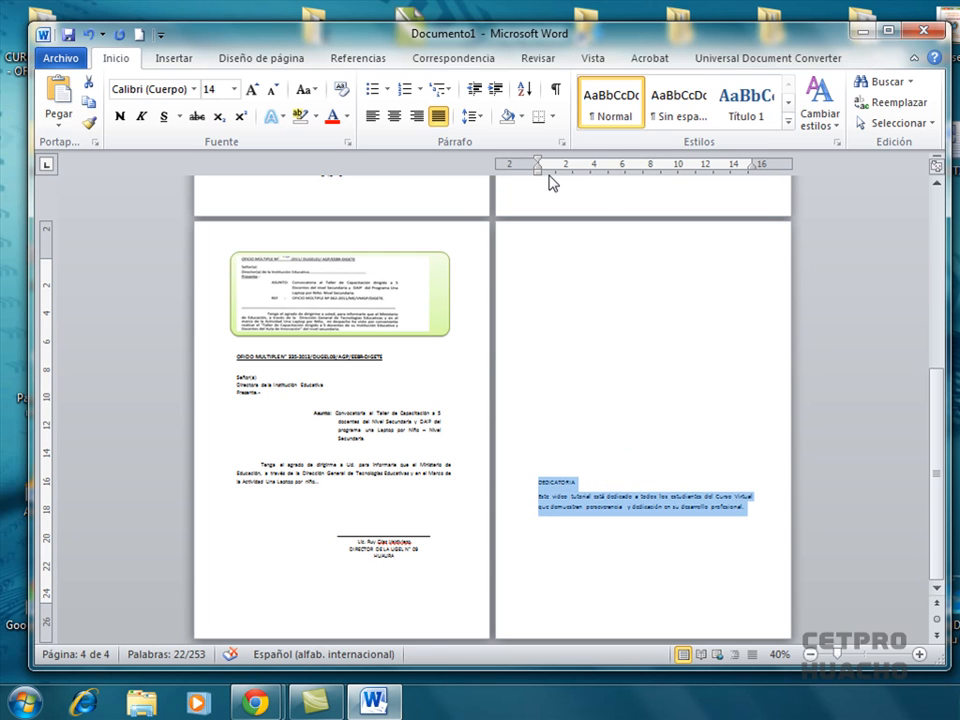
left_click_drag(538, 175, 658, 182)
left_click(717, 463)
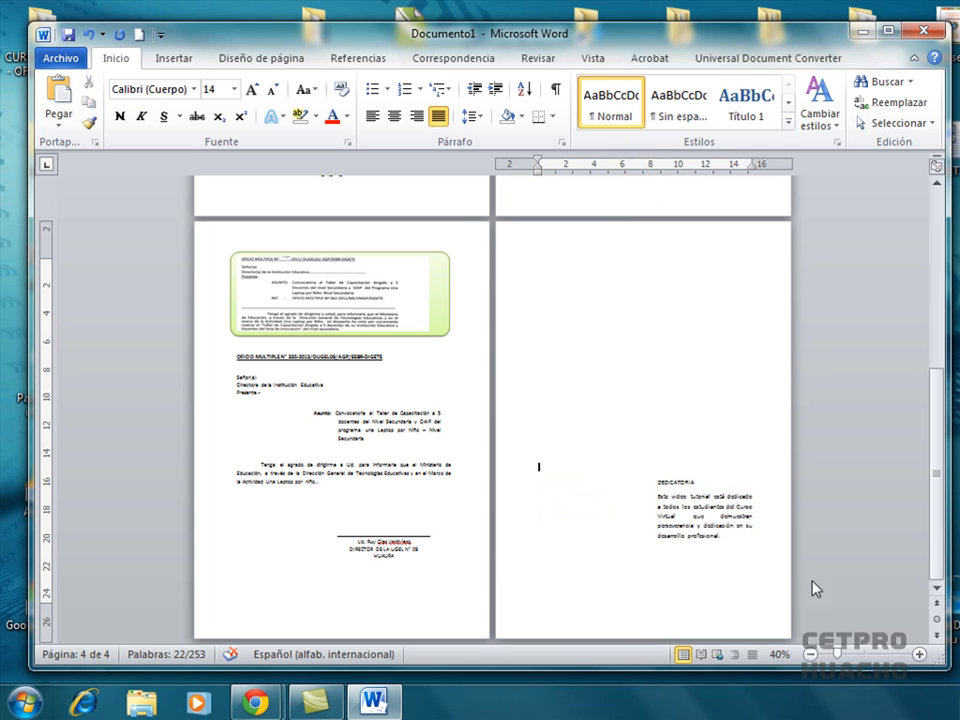
- Apply bold and underline to the heading DEDICATORIA
left_click(919, 655)
left_click(919, 655)
left_click(919, 655)
left_click(919, 655)
left_click(919, 655)
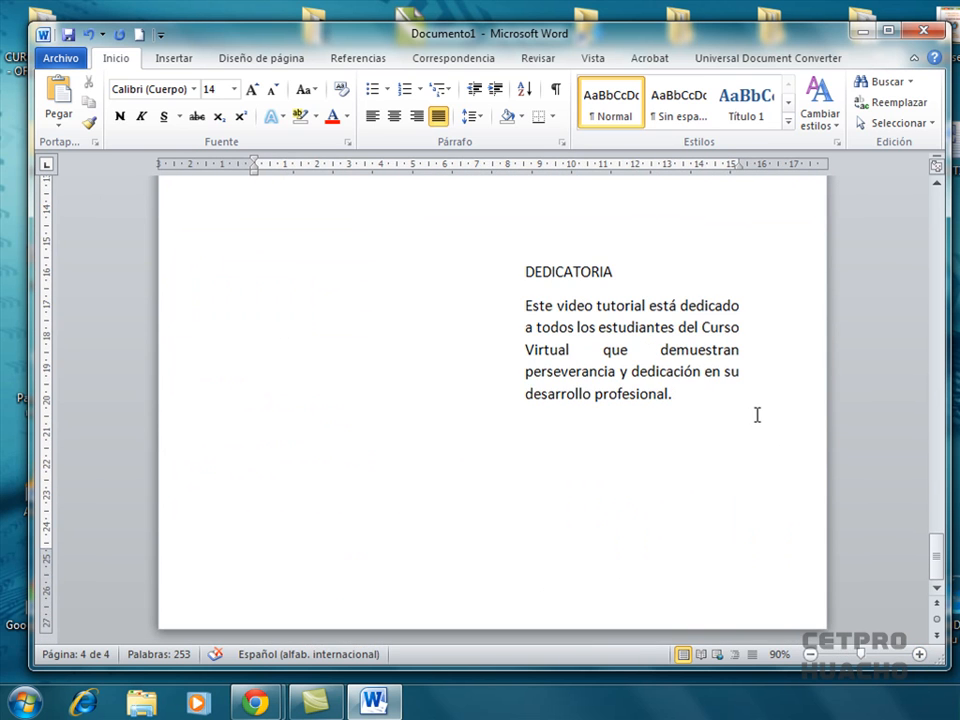
left_click_drag(527, 350, 616, 354)
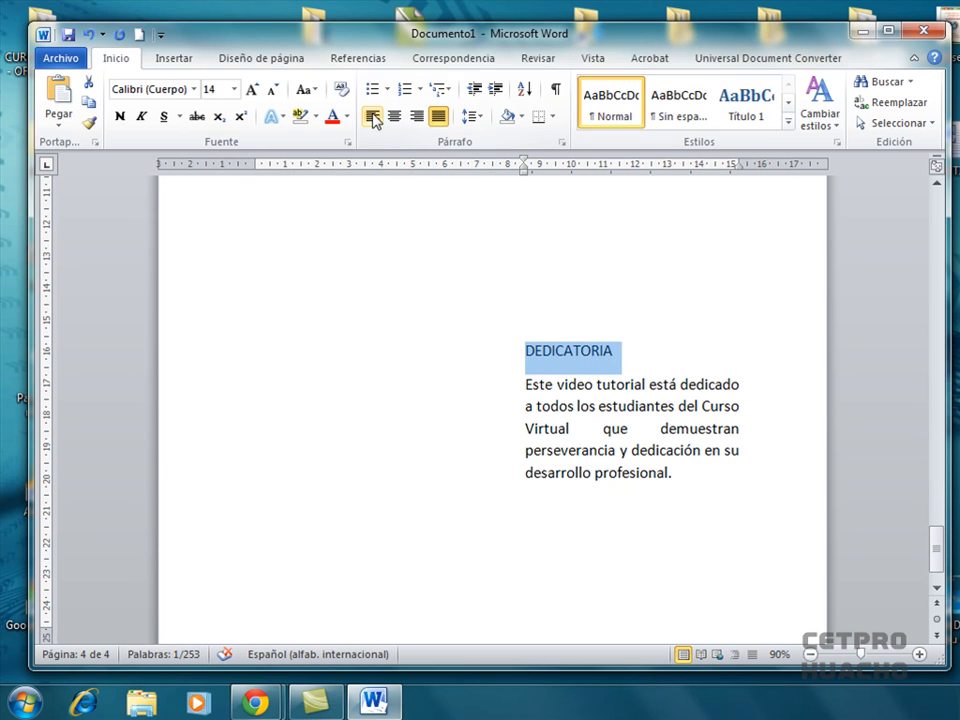
left_click(119, 116)
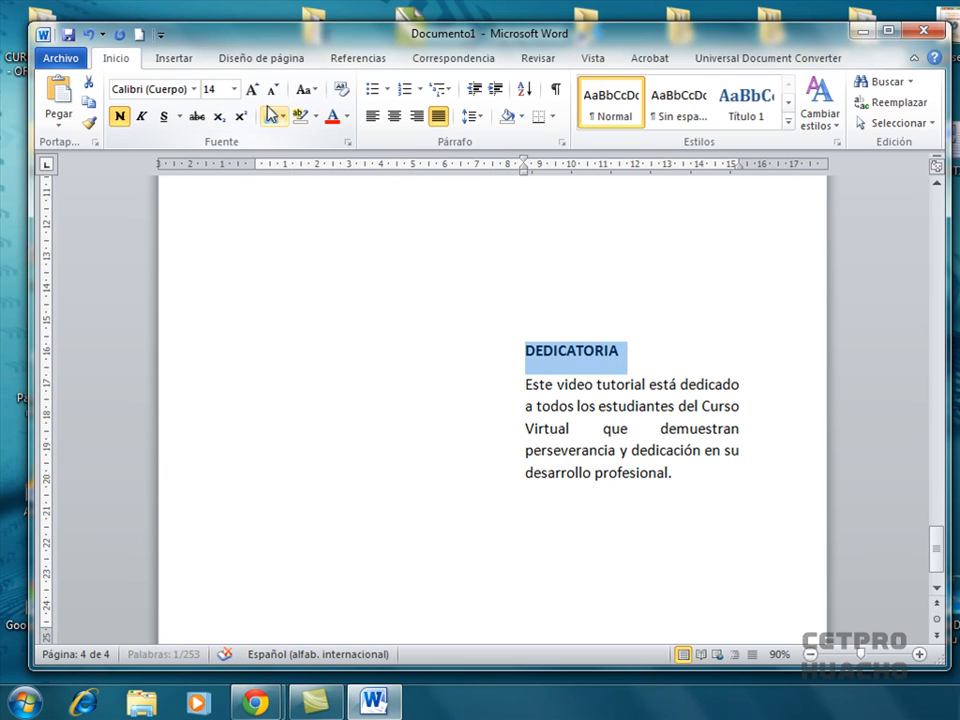
left_click(170, 117)
left_click(666, 349)
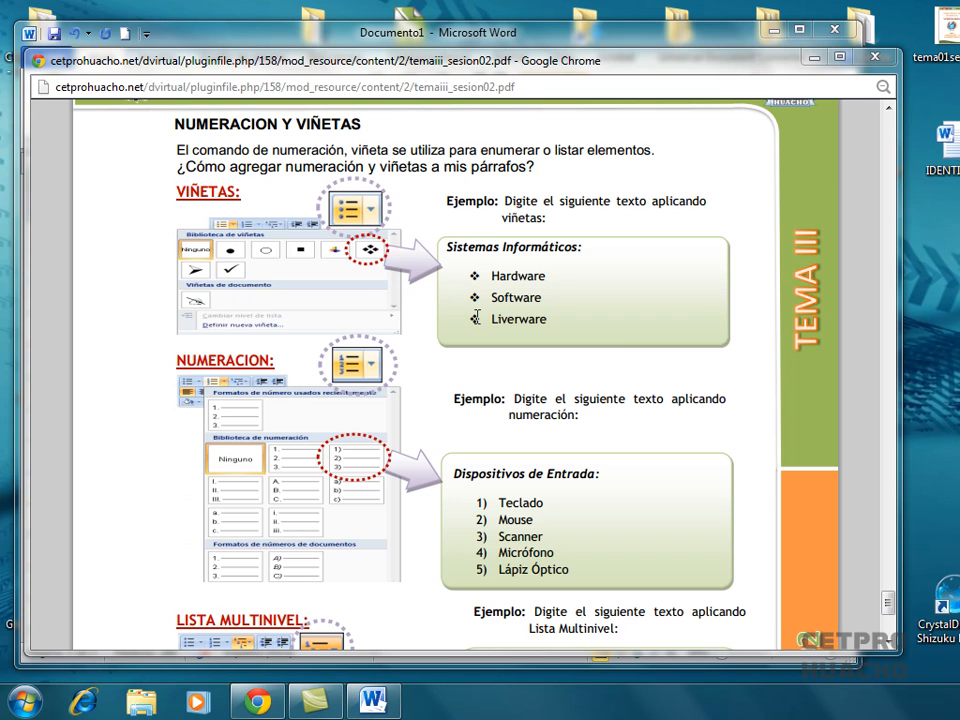
- Examine the bullet, numbering and multilevel list examples in the PDF guide's "NUMERACION Y VIÑETAS" section
scroll(760, 530, "down", 2)
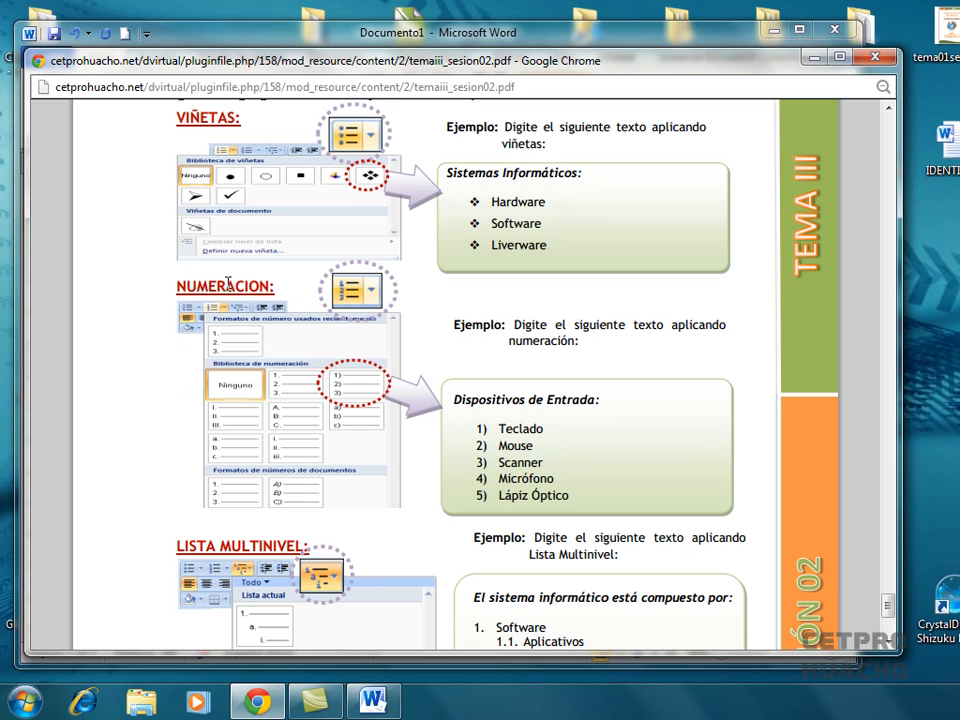
scroll(886, 640, "down", 5)
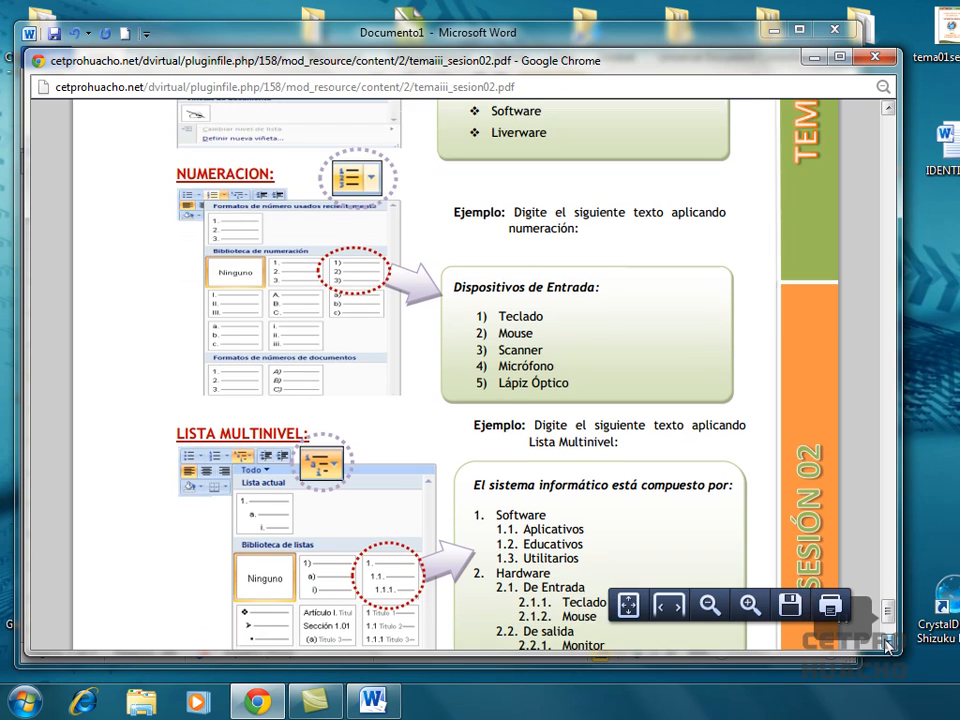
scroll(886, 645, "down", 2)
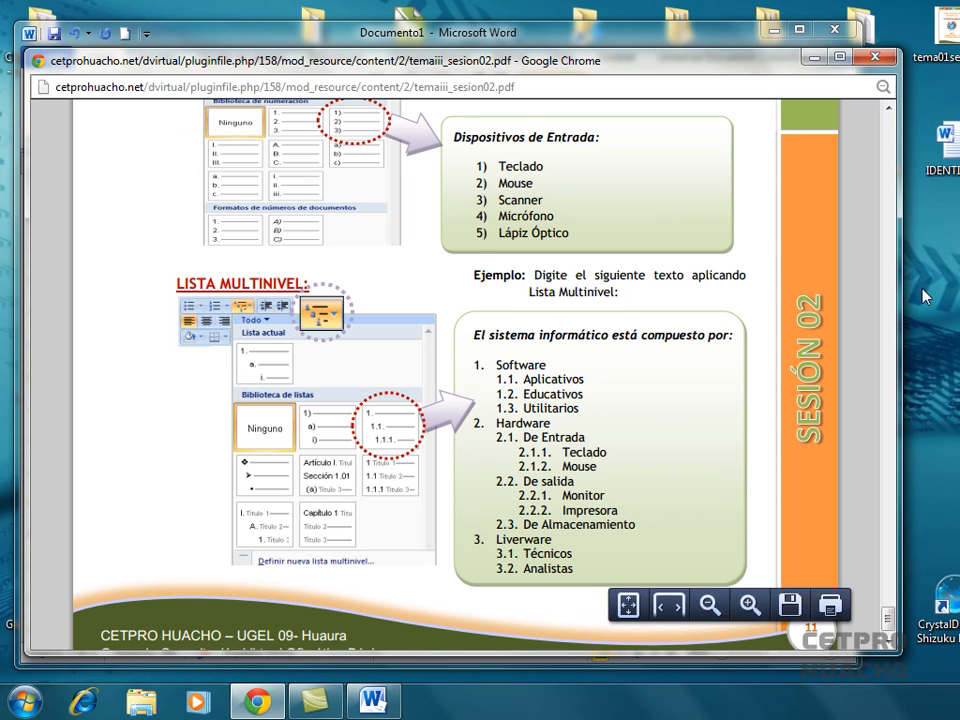
left_click(888, 110)
left_click(889, 114)
left_click(889, 114)
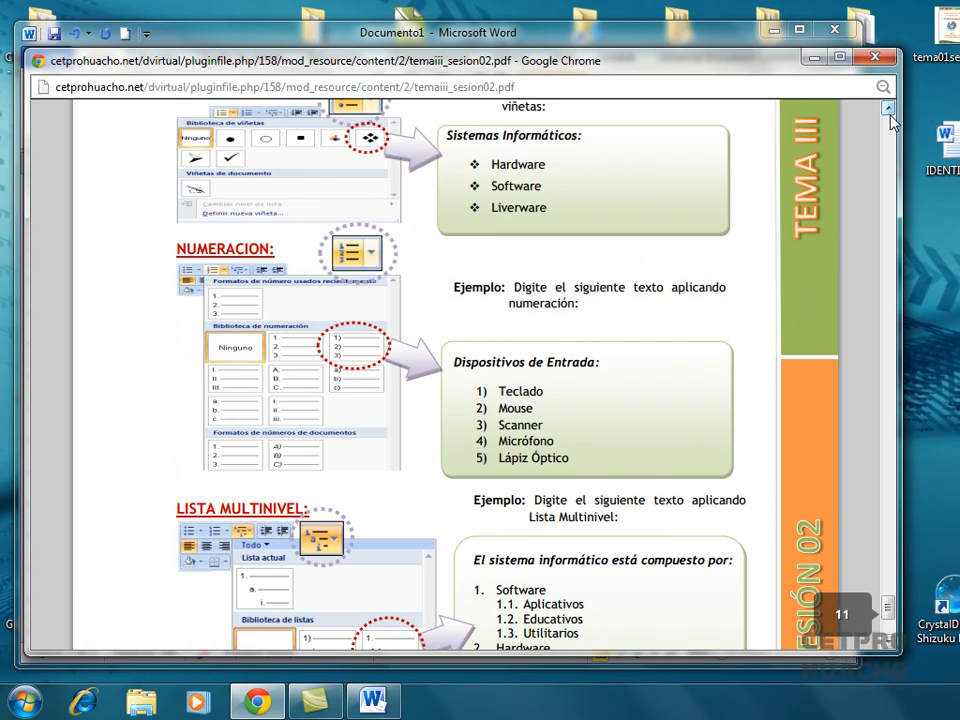
left_click(890, 115)
left_click(891, 120)
left_click(891, 121)
left_click_drag(885, 583, 888, 622)
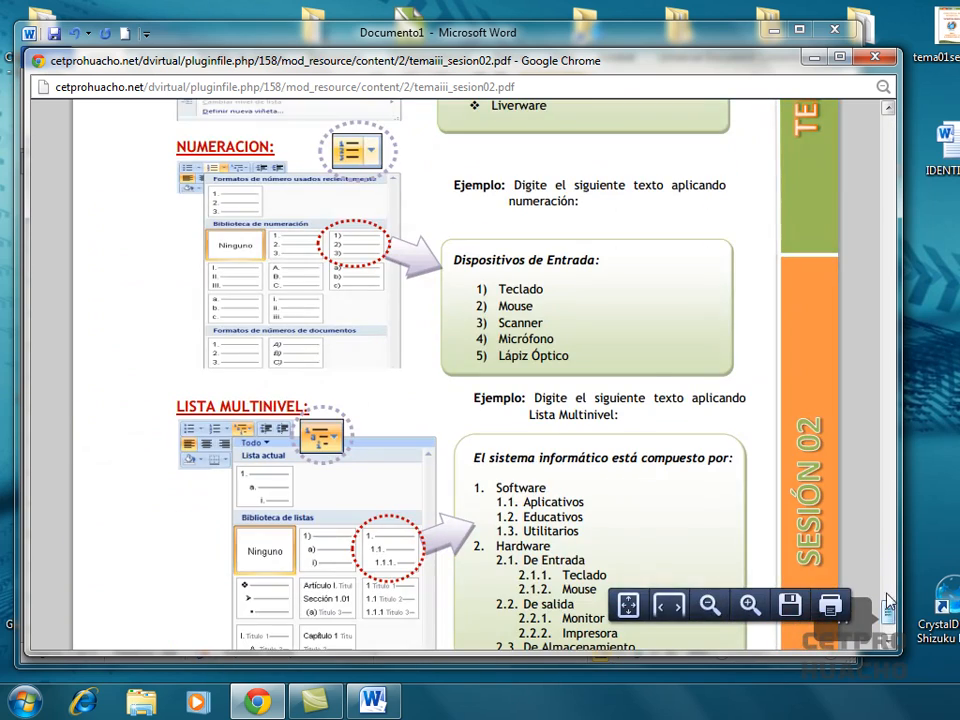
left_click(885, 111)
left_click(885, 111)
left_click(885, 111)
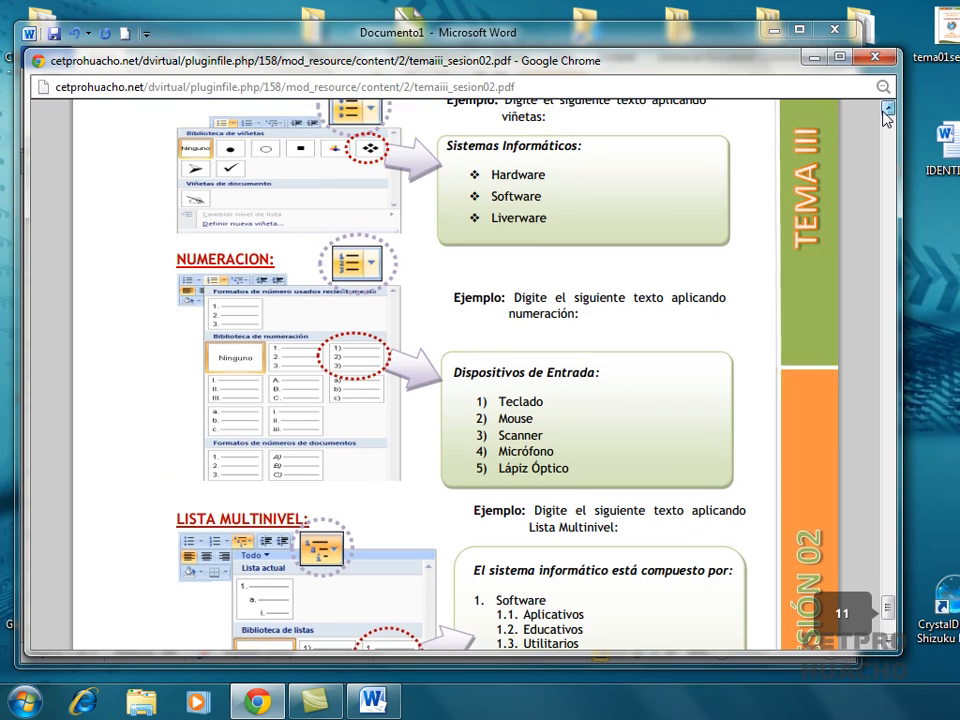
left_click(885, 111)
- Switch to Word, place its window below the guide's bullet example and put the cursor on the empty line under SISTEMAS INFORMATICOS
left_click(370, 703)
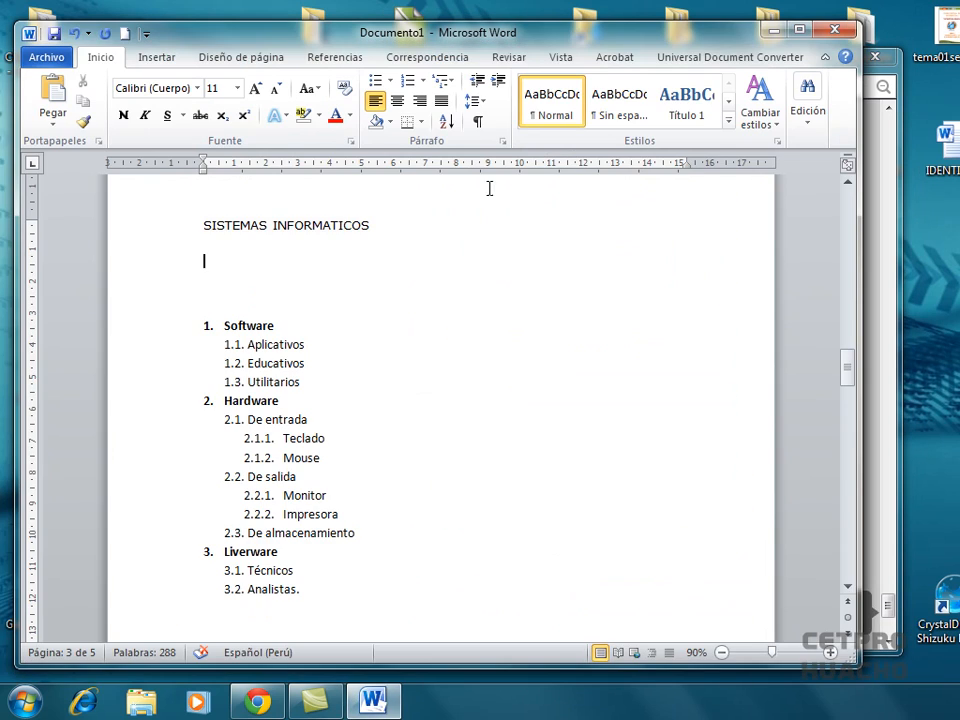
left_click_drag(461, 39, 487, 308)
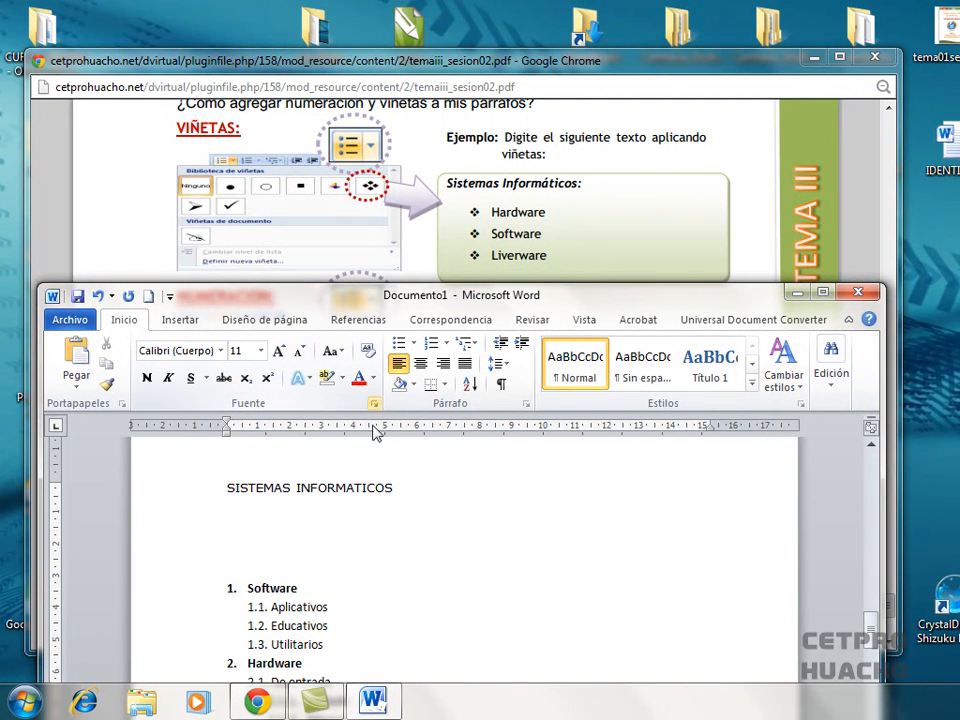
left_click(229, 488)
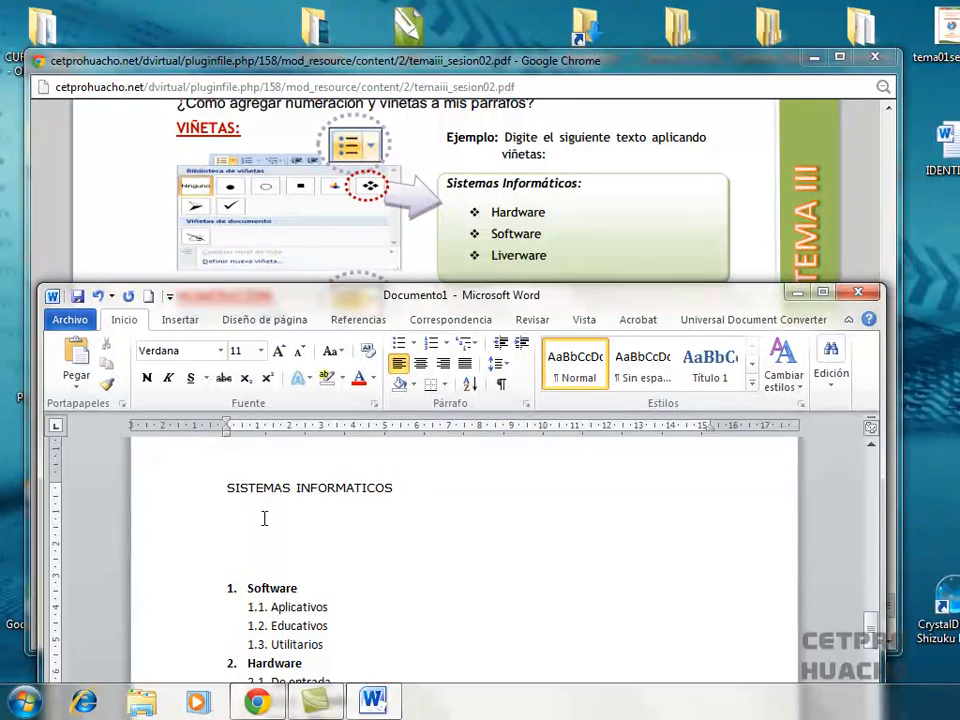
left_click(229, 524)
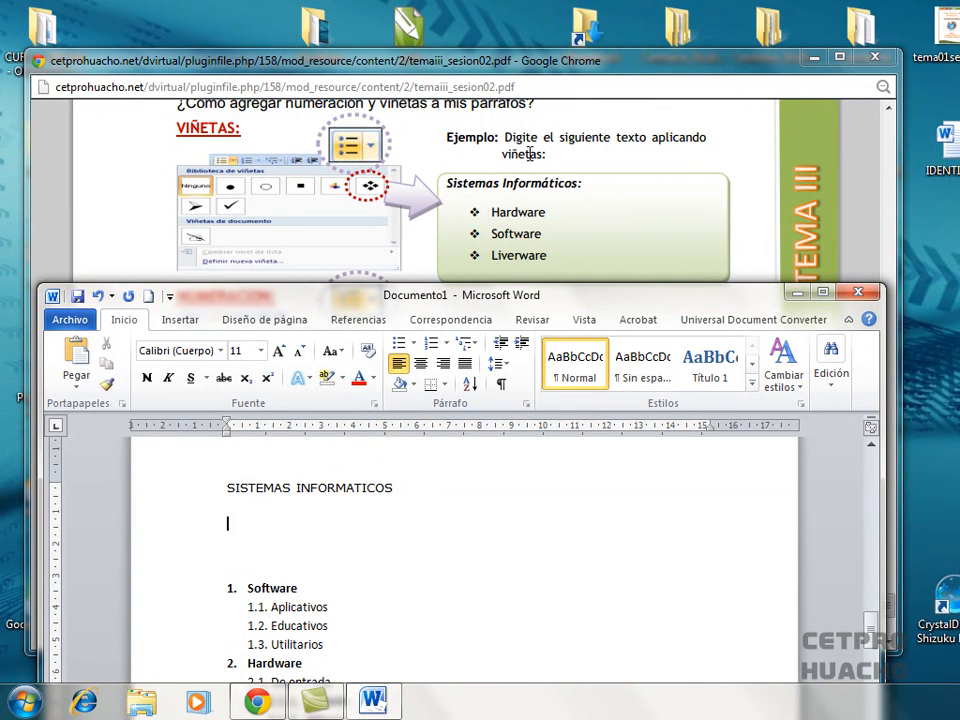
- Create a bulleted list with four-diamond bullets containing Hardware, Software and Liverware, and end the list after the last item
left_click(414, 343)
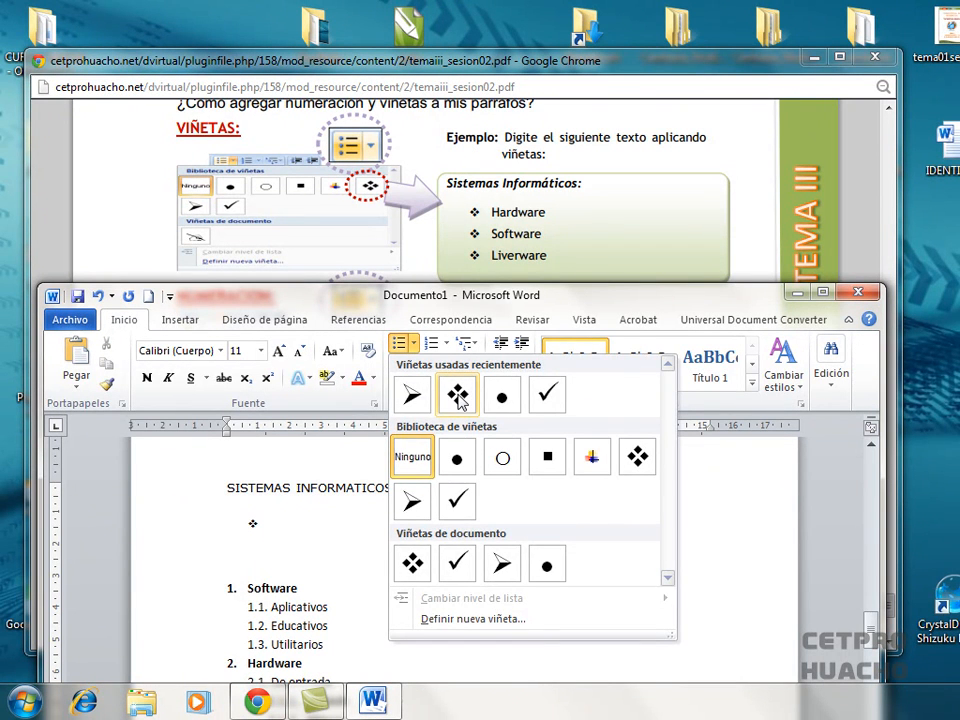
left_click(458, 396)
type("Hardware")
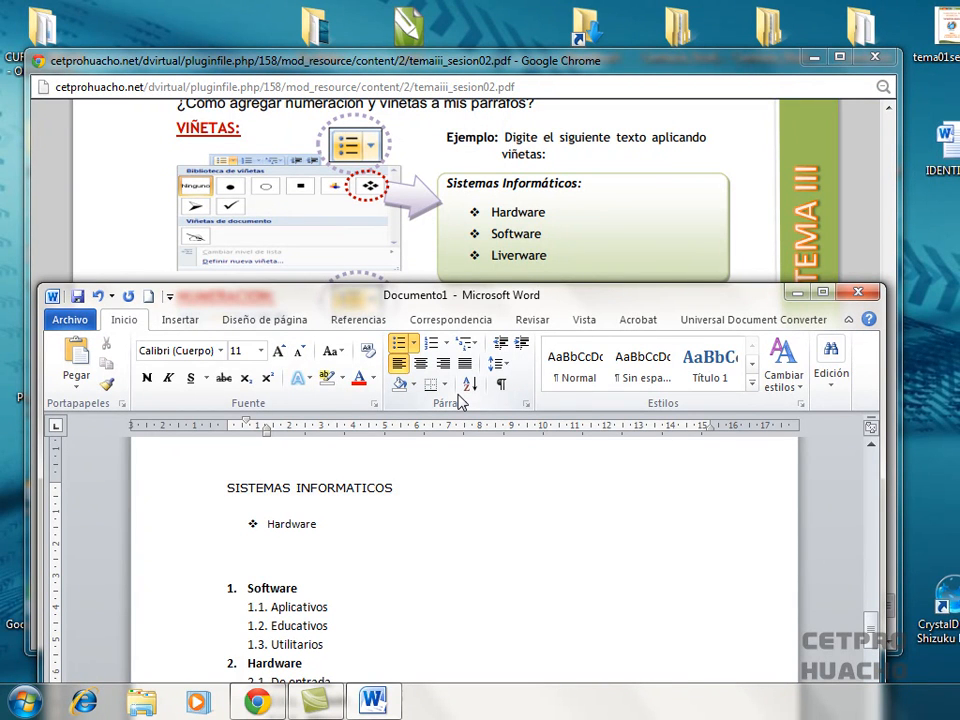
key("Return")
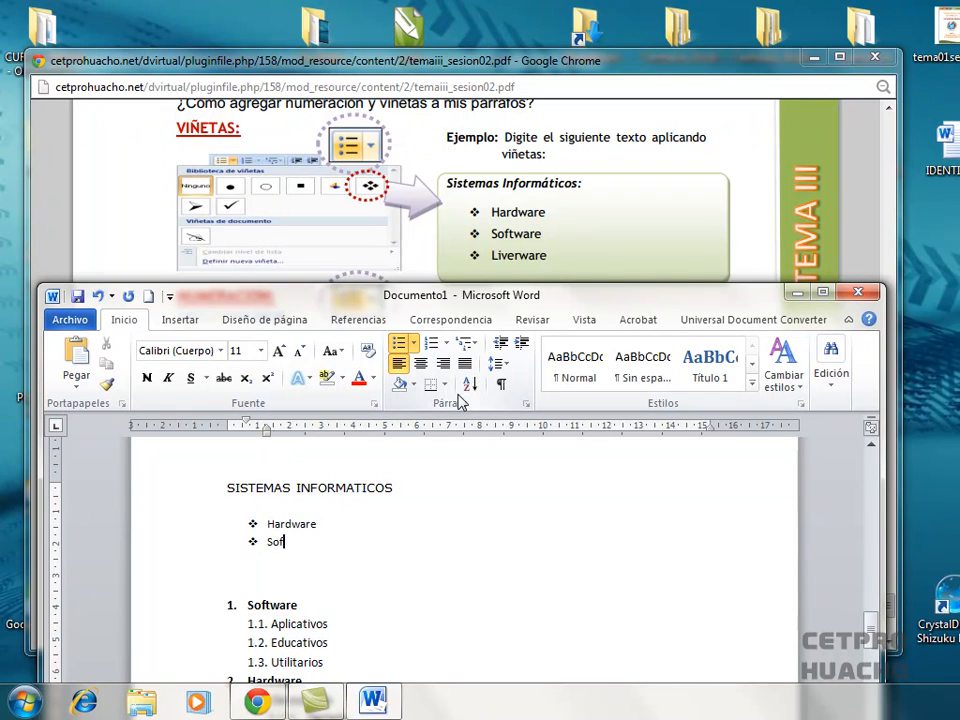
key("Return")
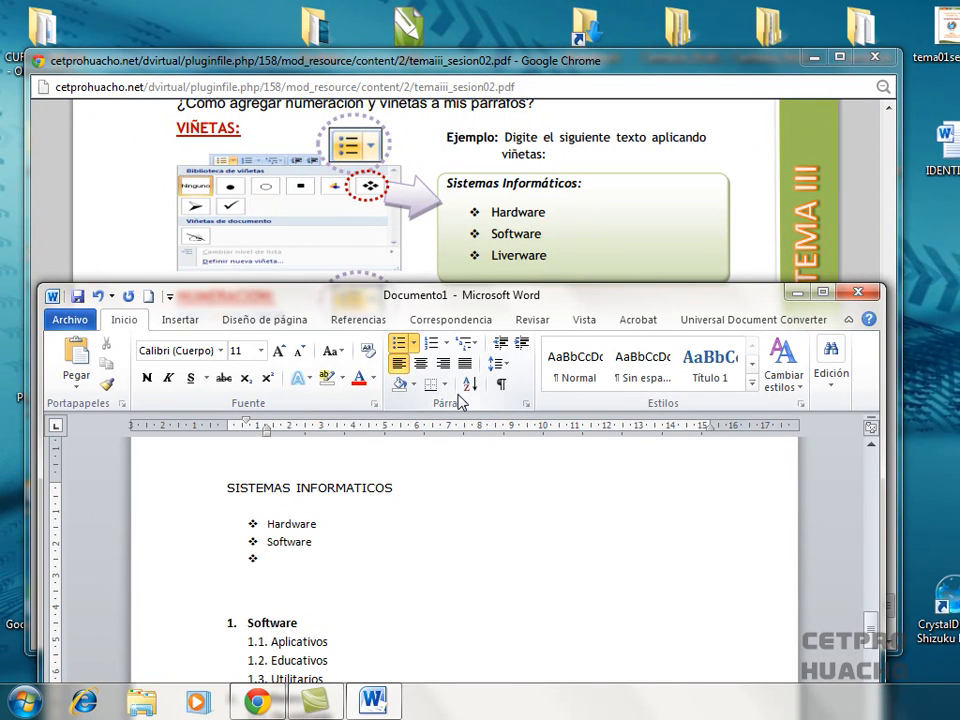
type("Liver")
key("Return")
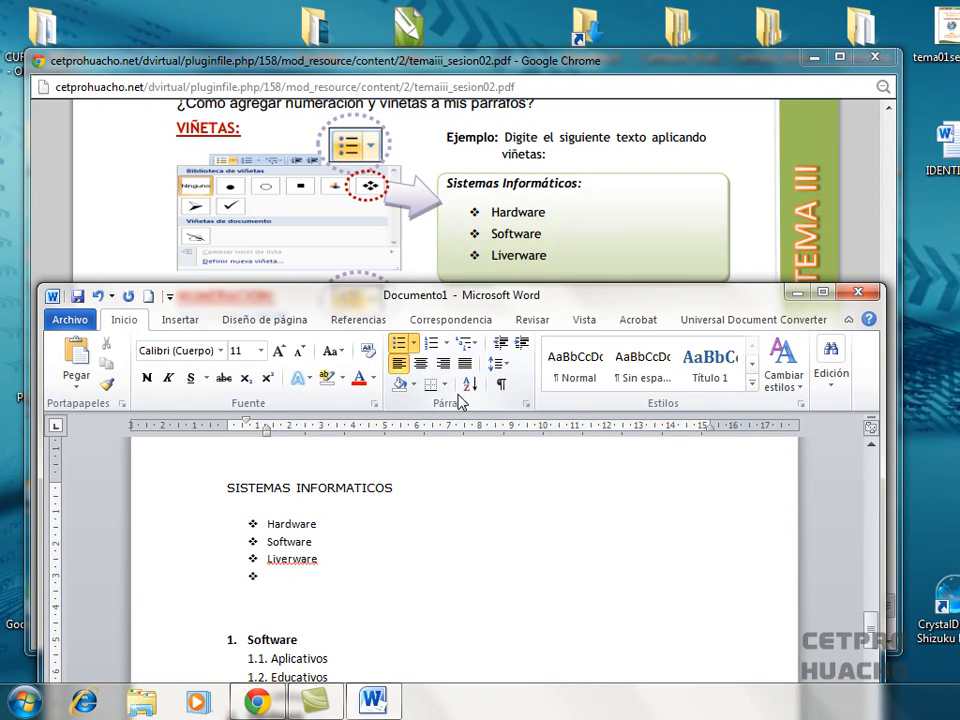
key("BackSpace")
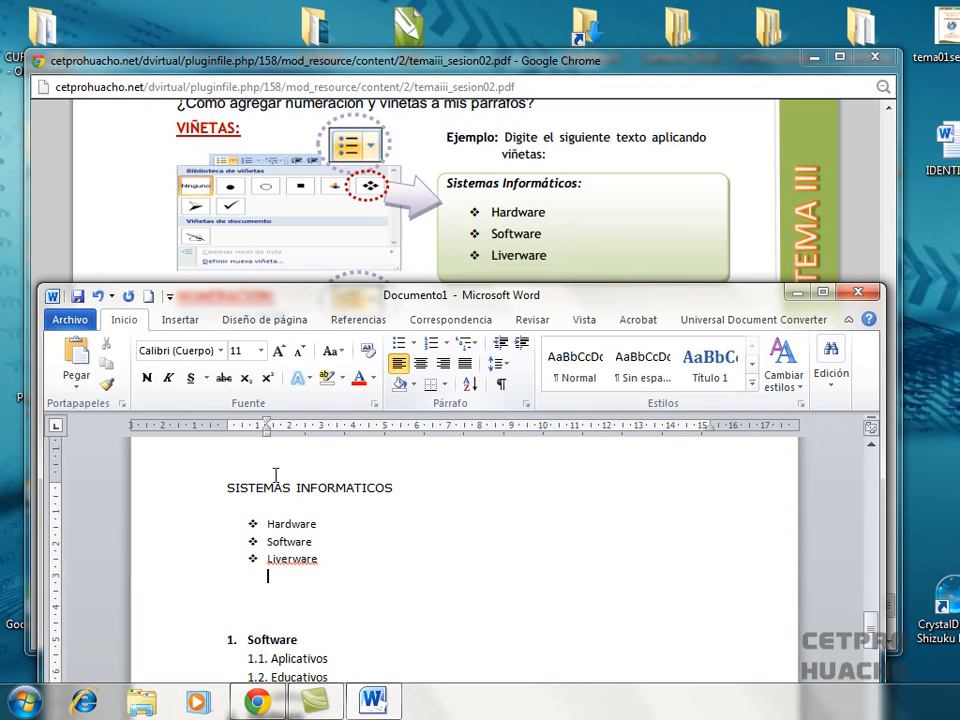
- Change the bullets of the Hardware, Software and Liverware items to solid round bullets
left_click_drag(186, 525, 187, 562)
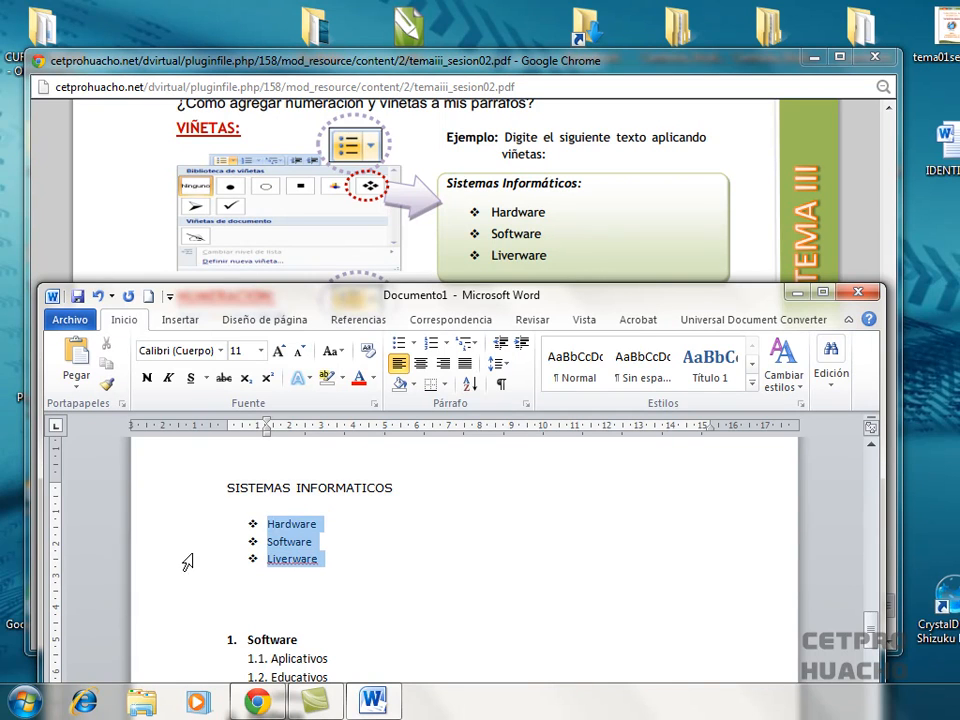
left_click(415, 346)
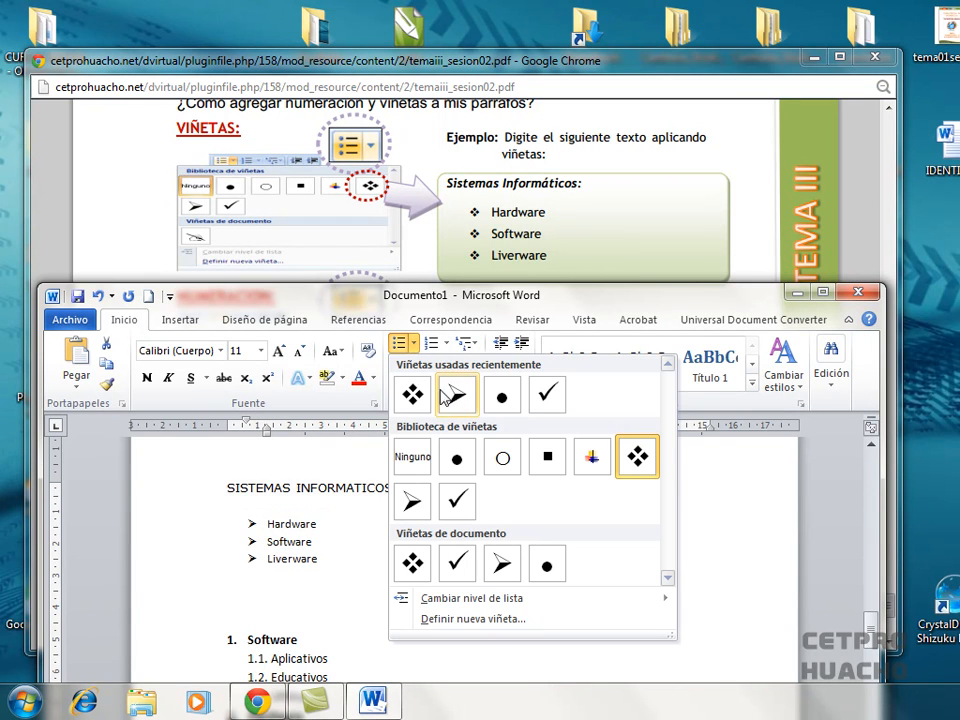
left_click(501, 401)
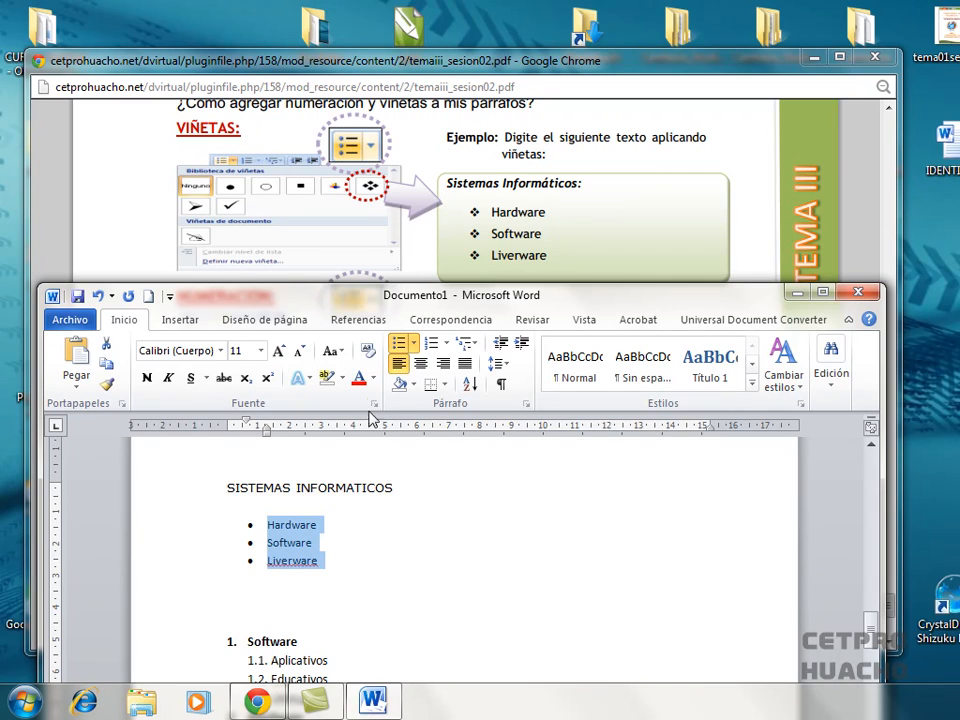
- Number the Hardware, Software and Liverware items as a), b), c) and move the Word window up over the PDF guide
left_click(446, 344)
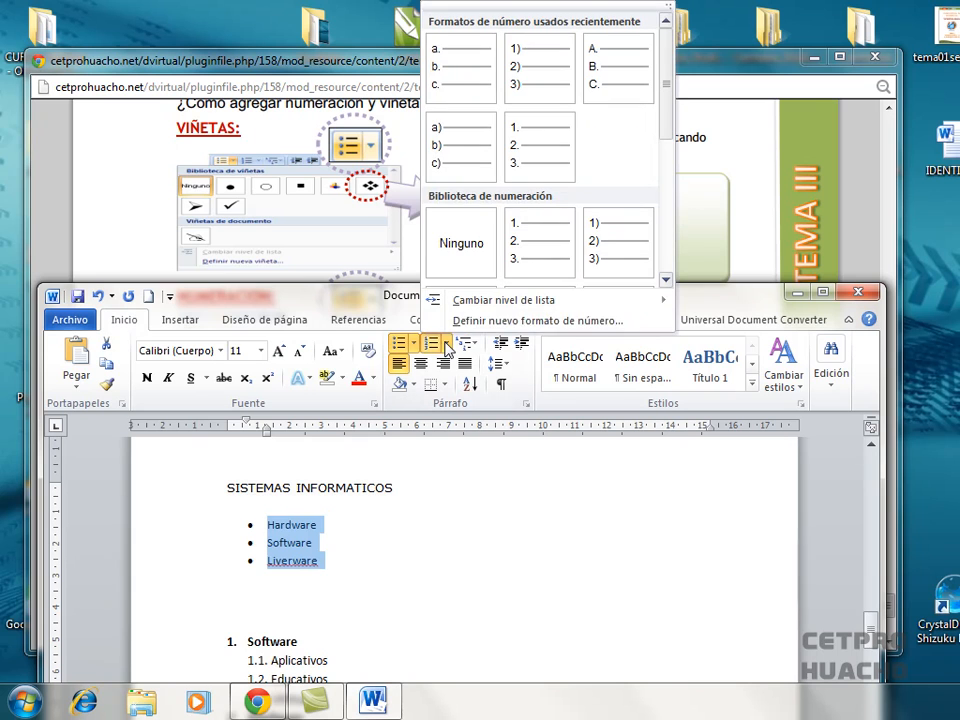
left_click(446, 165)
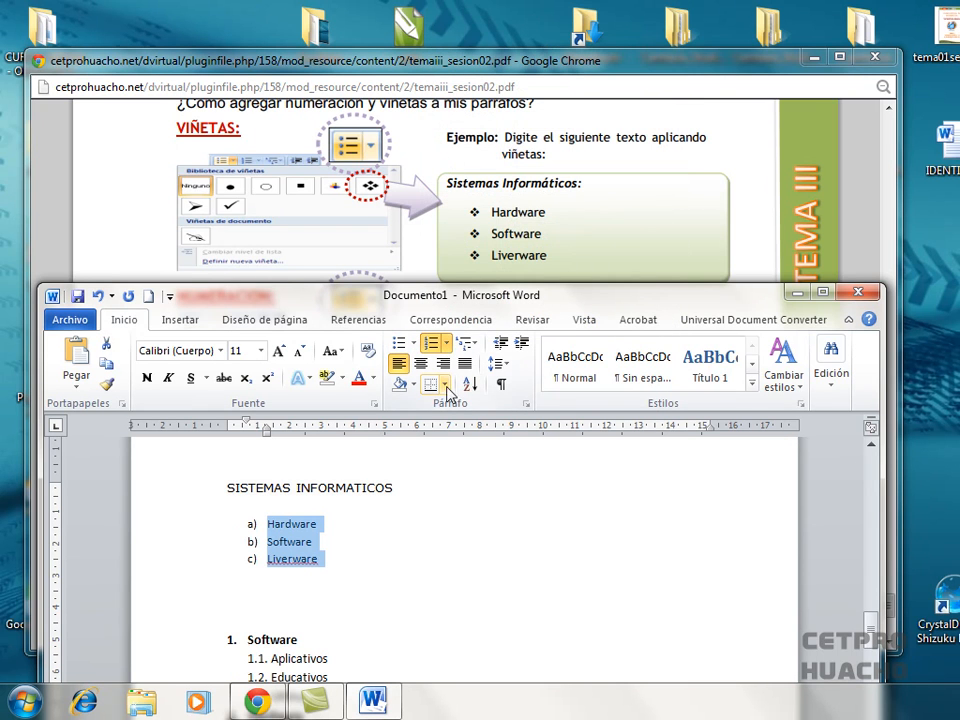
left_click_drag(440, 305, 437, 60)
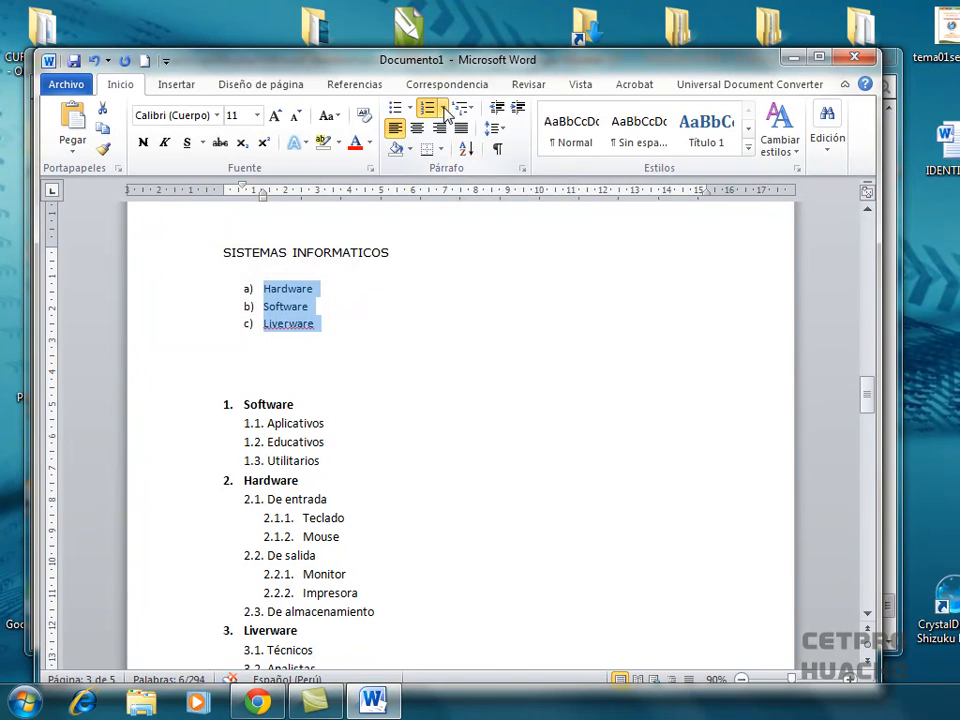
- Try 1., 2., 3. numbering on the three items, then restore the a), b), c) format and deselect the list
left_click(445, 110)
left_click(522, 252)
left_click(443, 109)
left_click(513, 178)
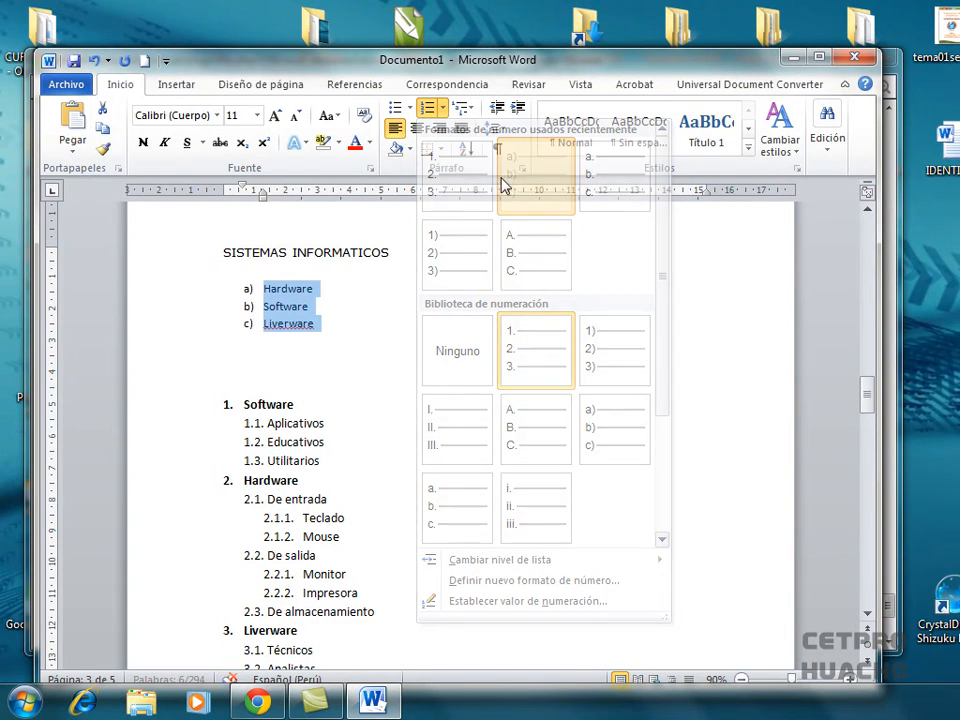
left_click(328, 324)
- Start a multilevel list in the 1., 1.1., 1.1.1. style on an empty line between the lettered list and the bold sample list
left_click(266, 375)
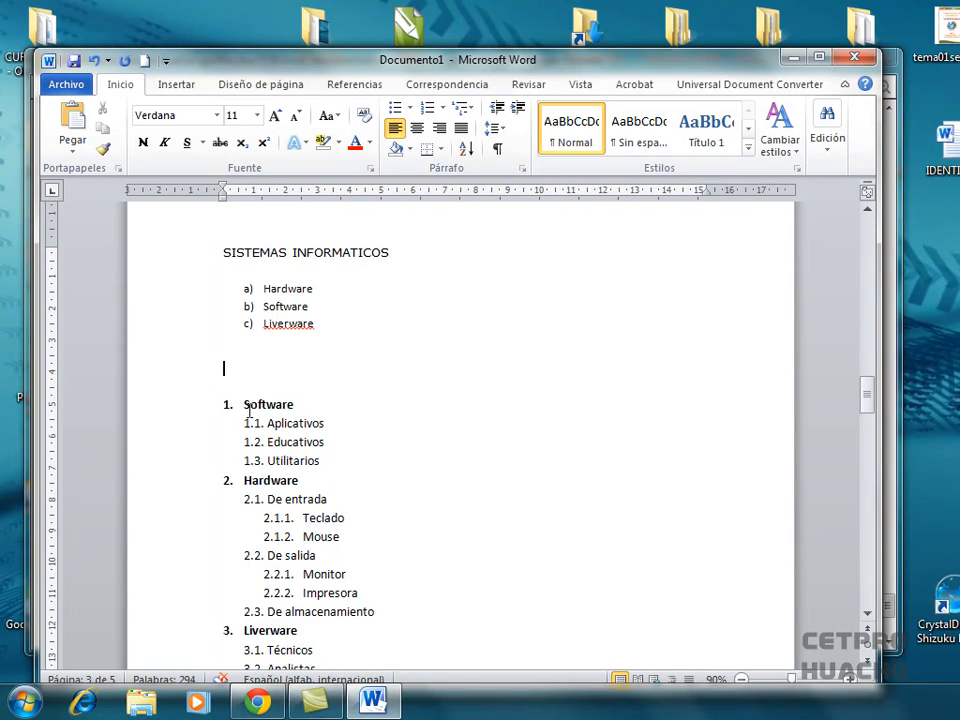
scroll(245, 380, "down", 1)
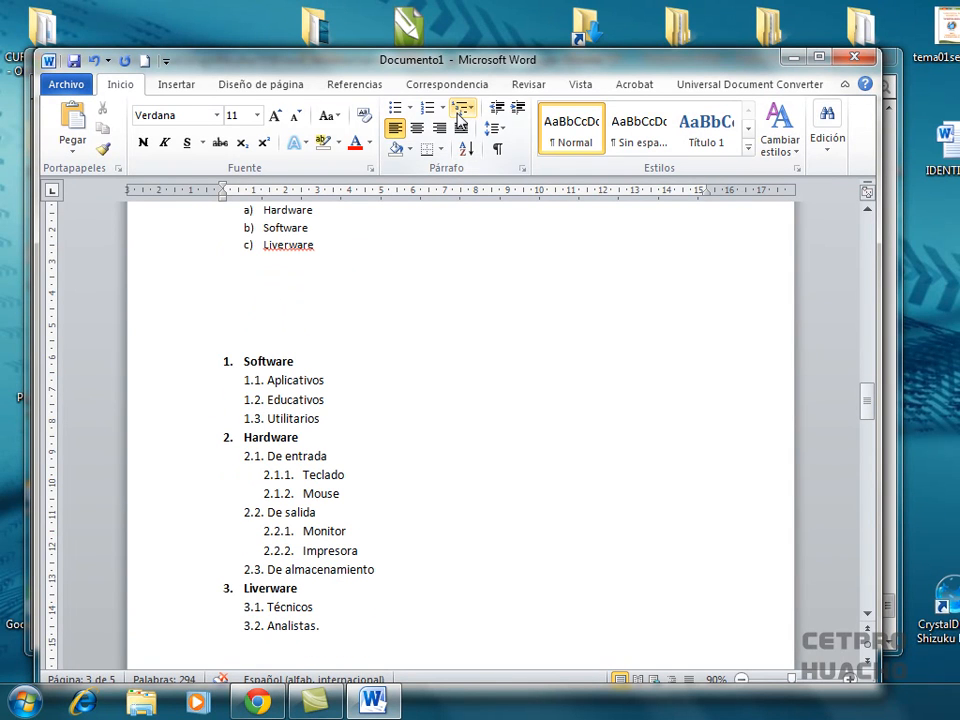
left_click(218, 298)
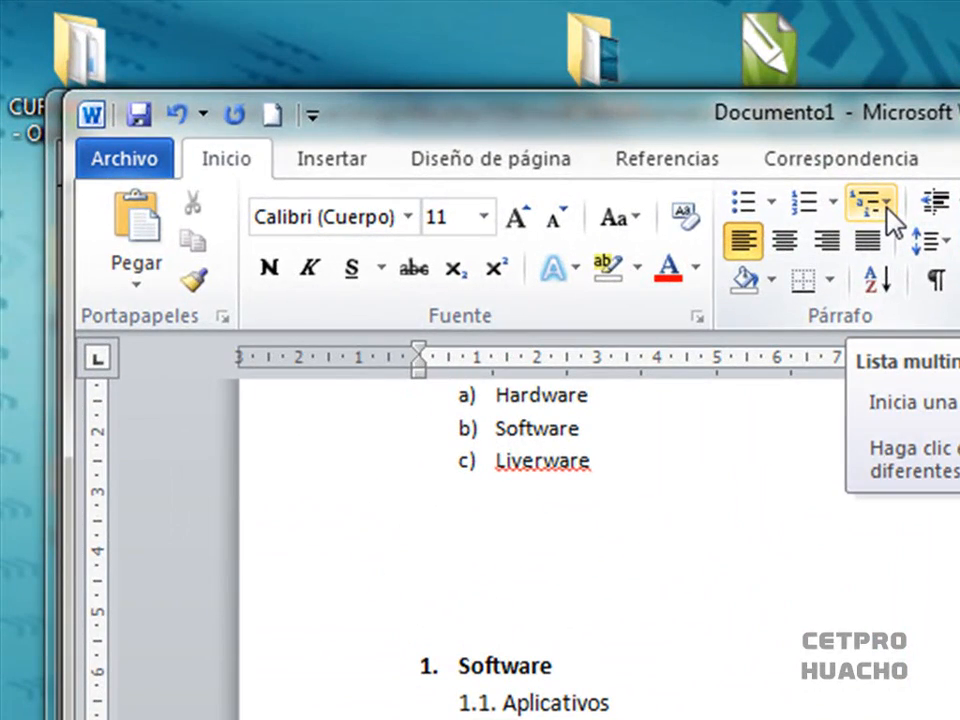
left_click(882, 210)
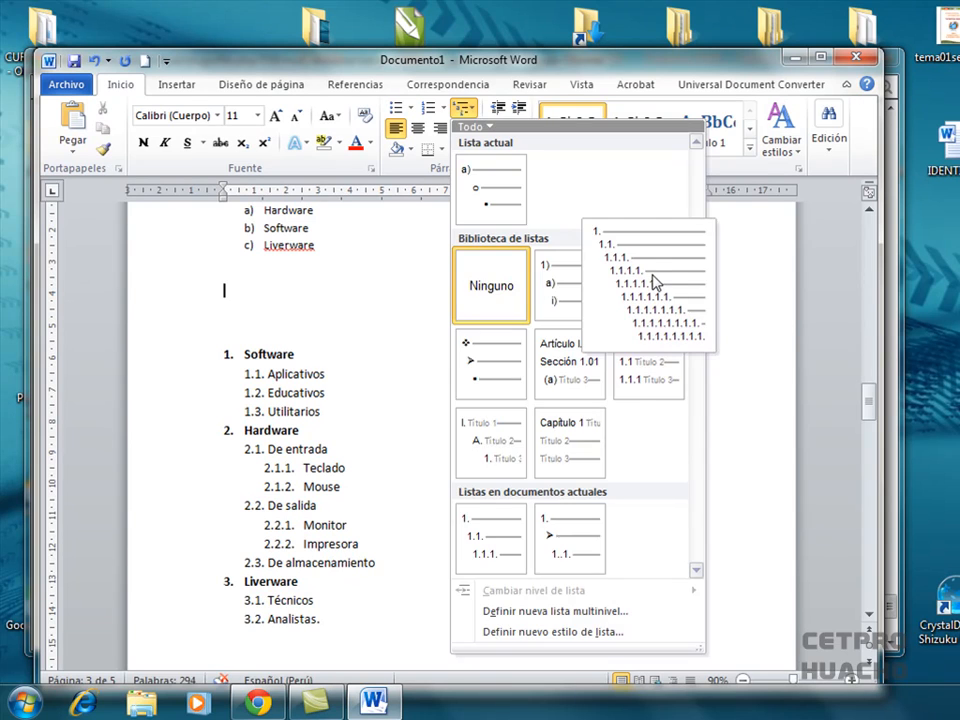
left_click(653, 276)
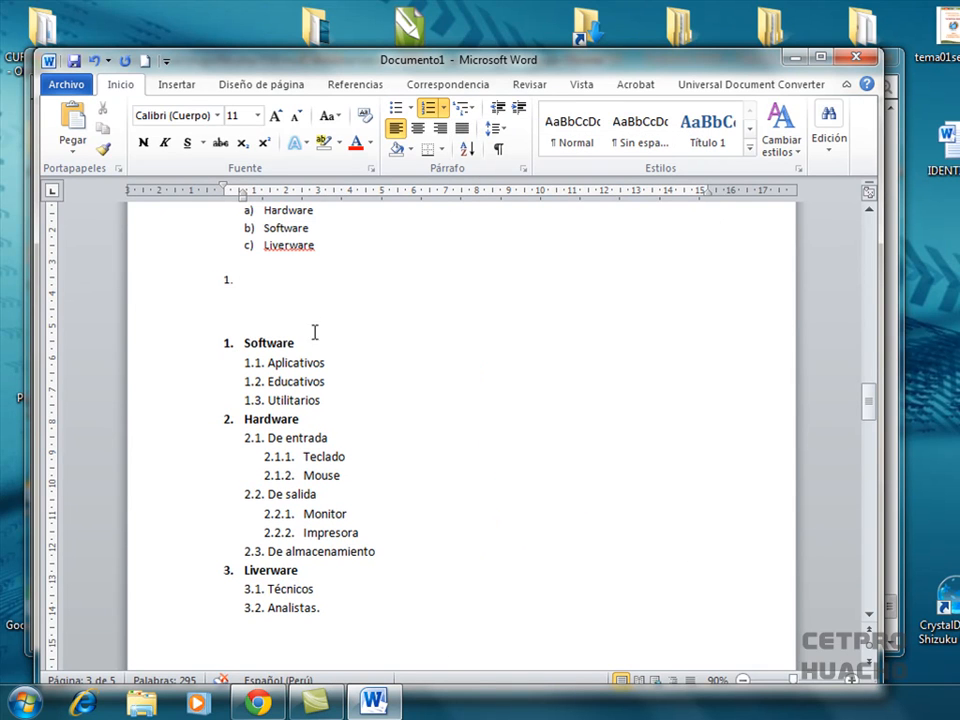
- Enter Software as item 1 of the multilevel list, with Aplicativos, Educativos and Utilitarios as second-level items 1.1 to 1.3
type("Softwa")
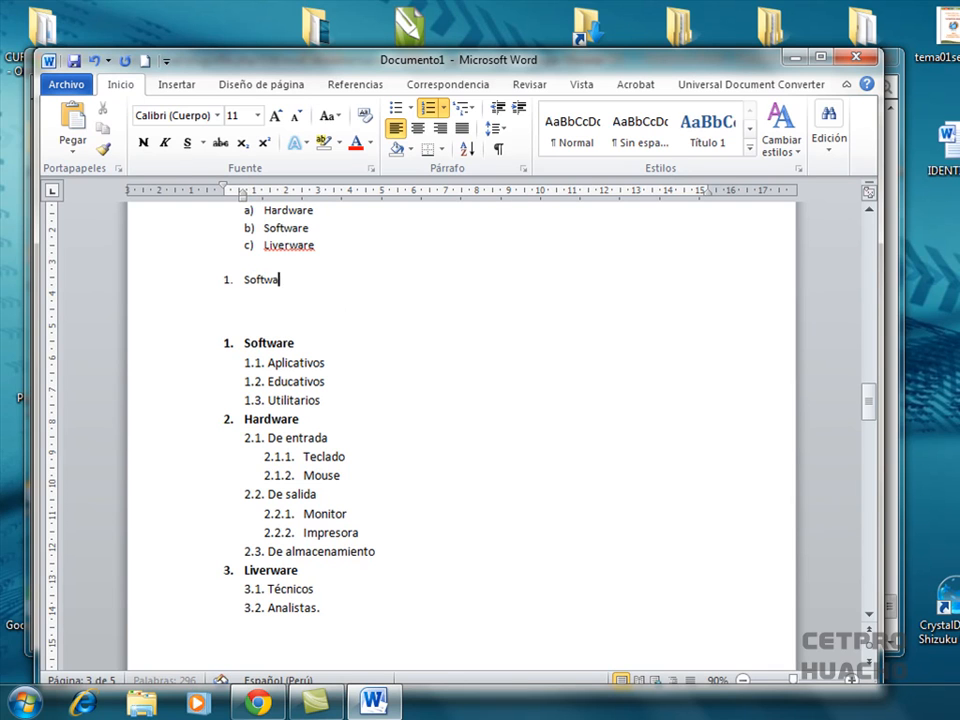
type("re")
key("Return")
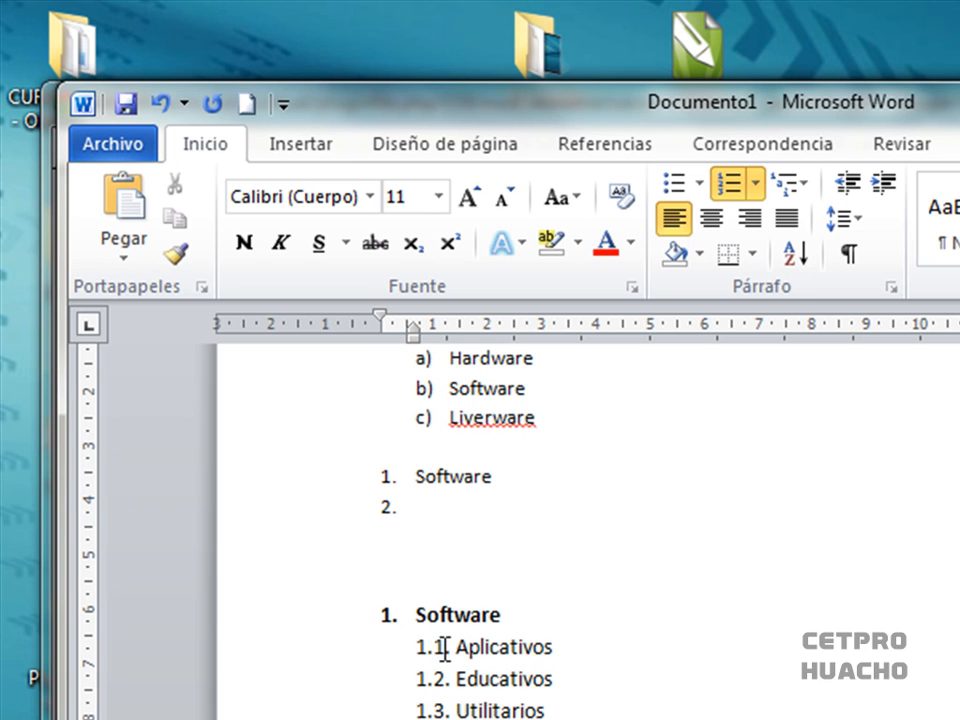
left_click(882, 186)
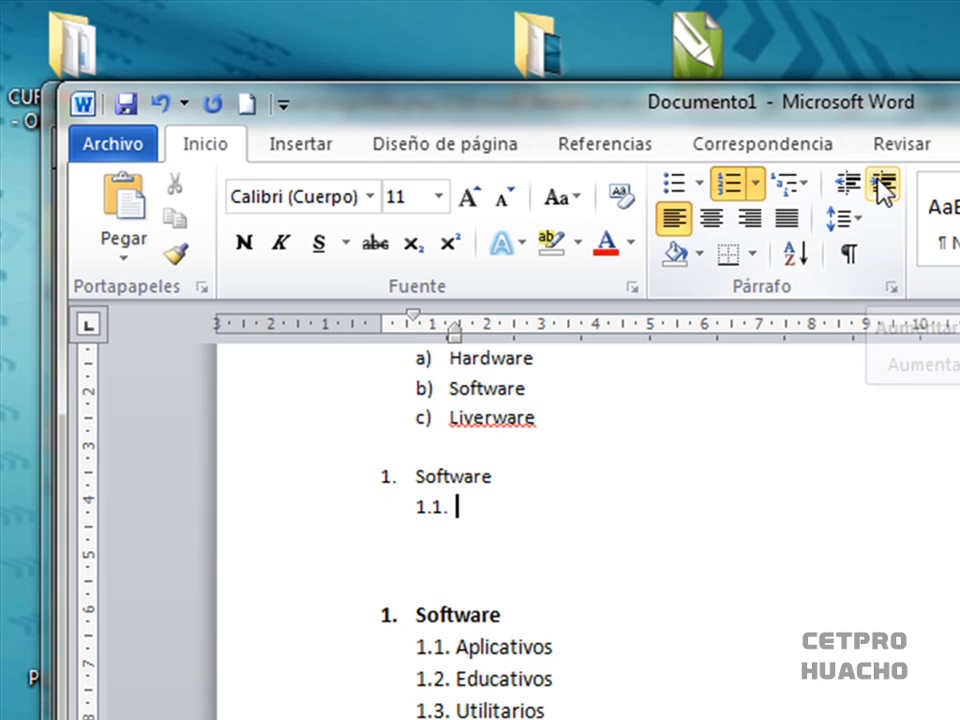
type("Aplicativos")
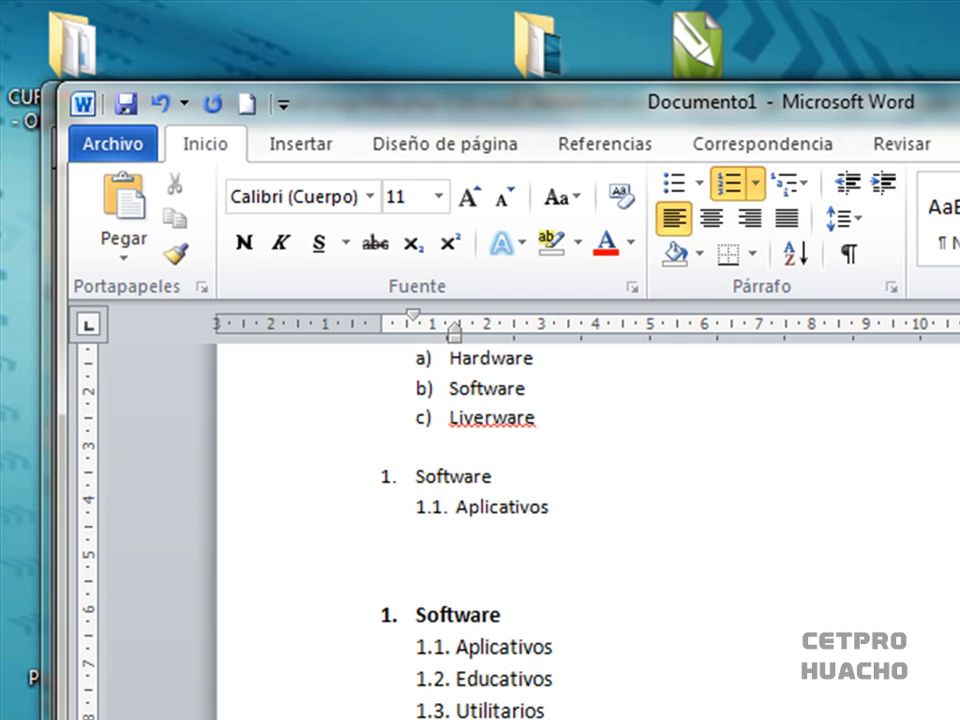
key("Return")
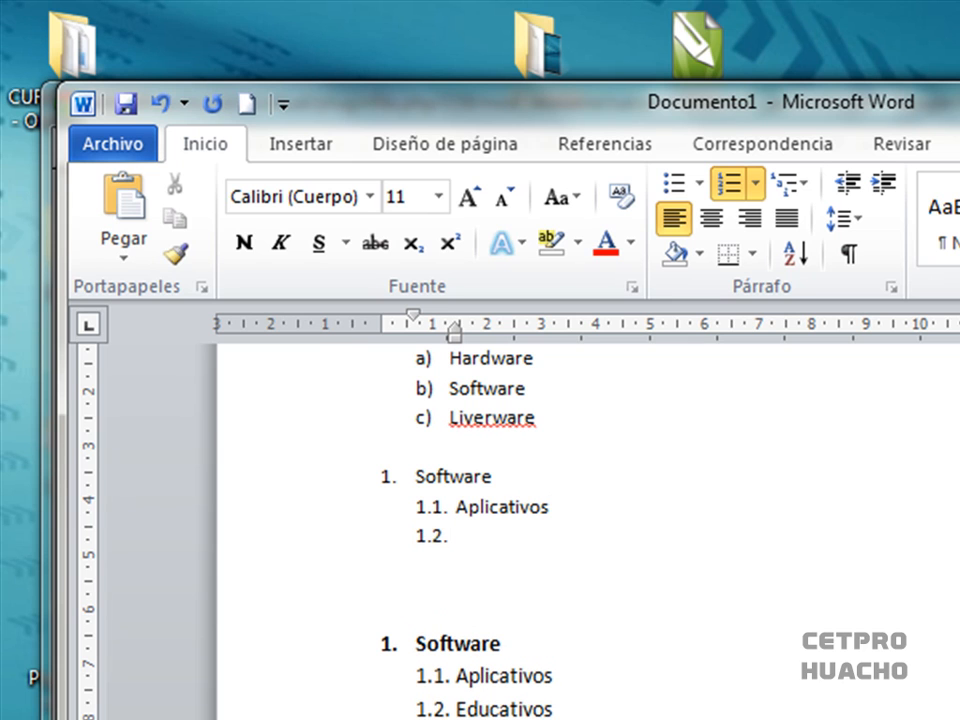
type("Educativos")
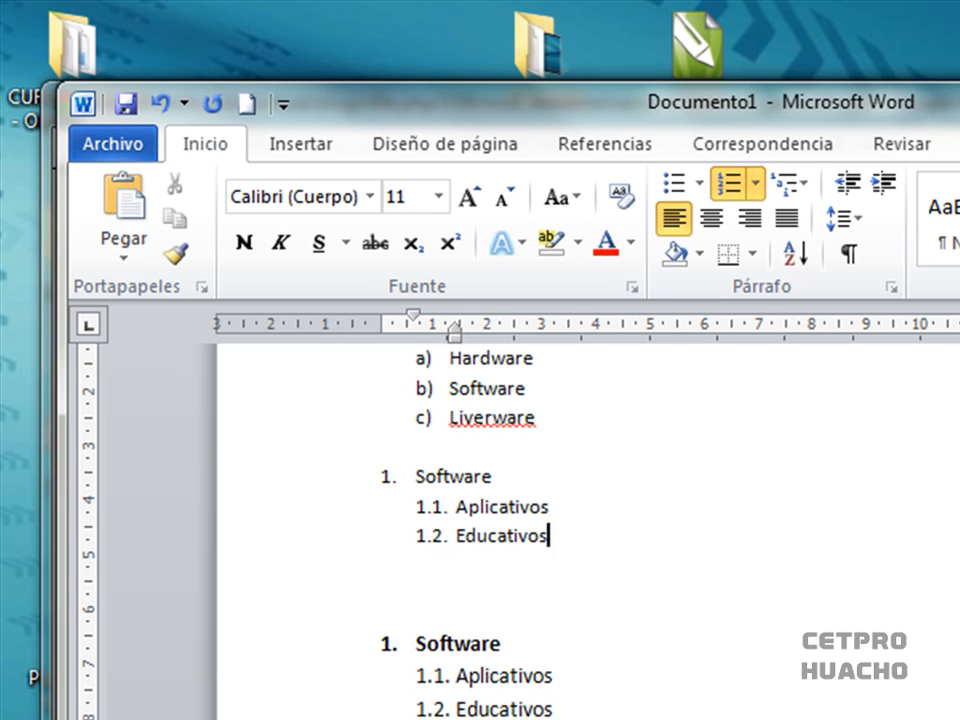
key("Return")
type("Utilia")
key("BackSpace")
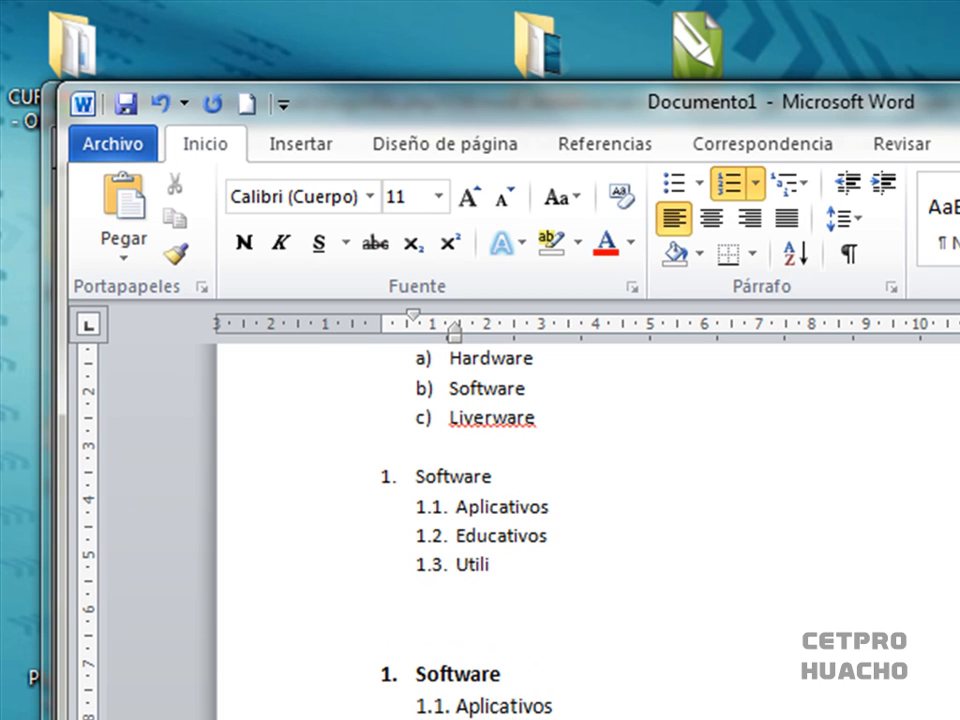
type("tarios")
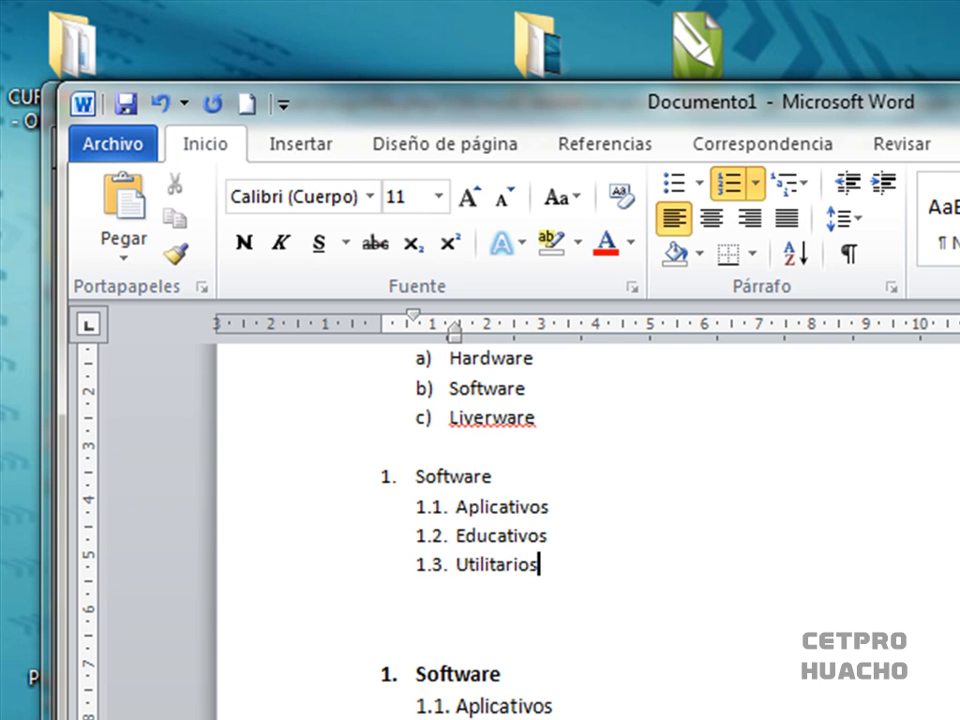
- Add Hardware as top-level item 2 of the multilevel list, after Utilitarios
key("Return")
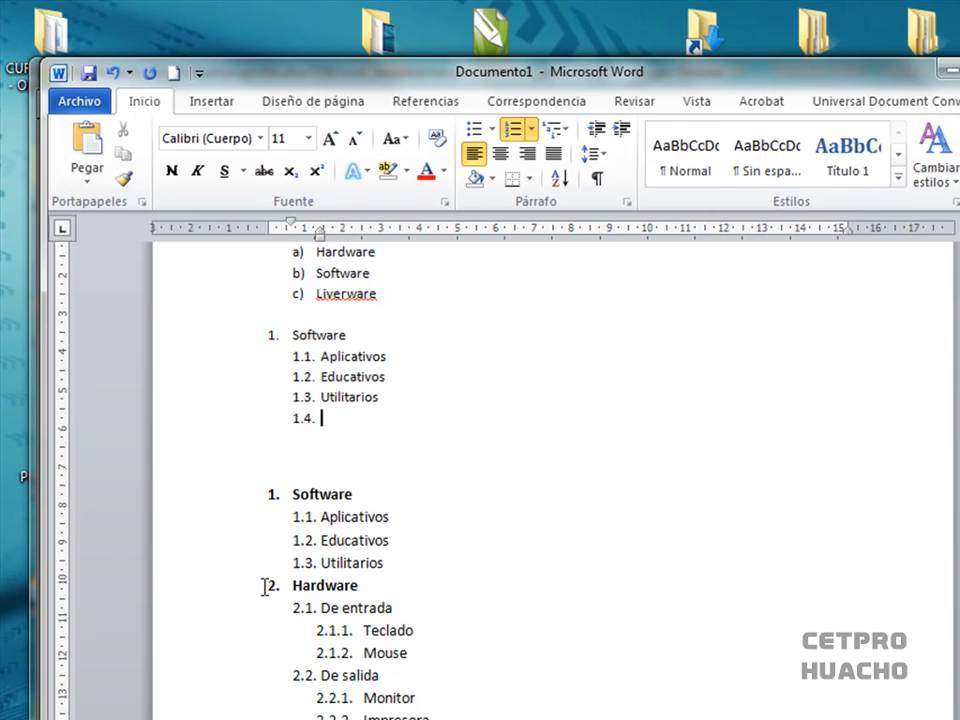
left_click(596, 141)
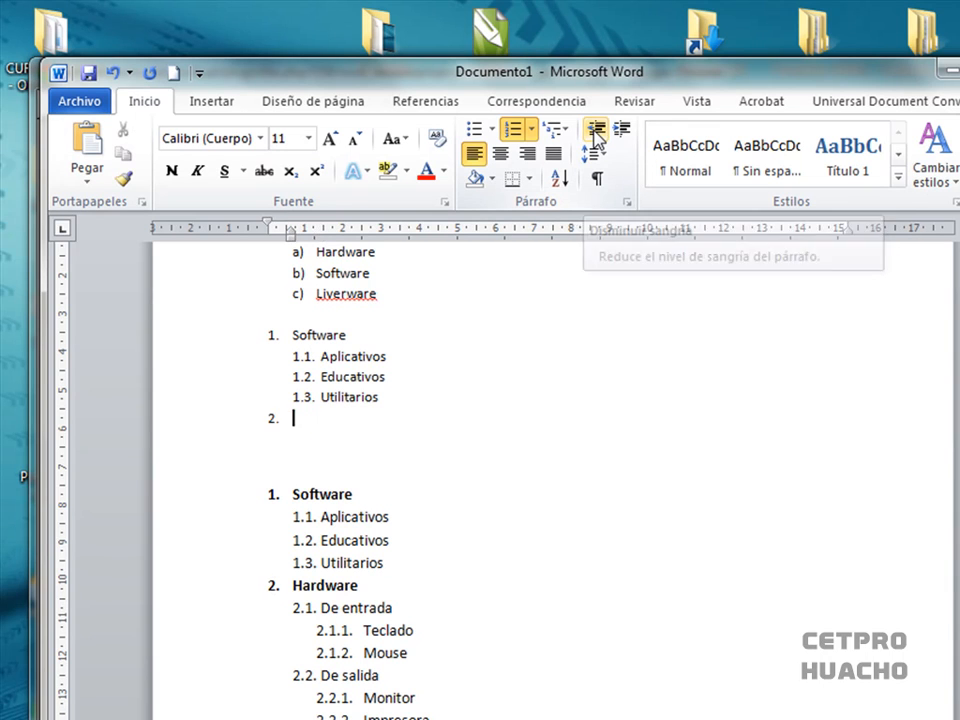
type("Ha")
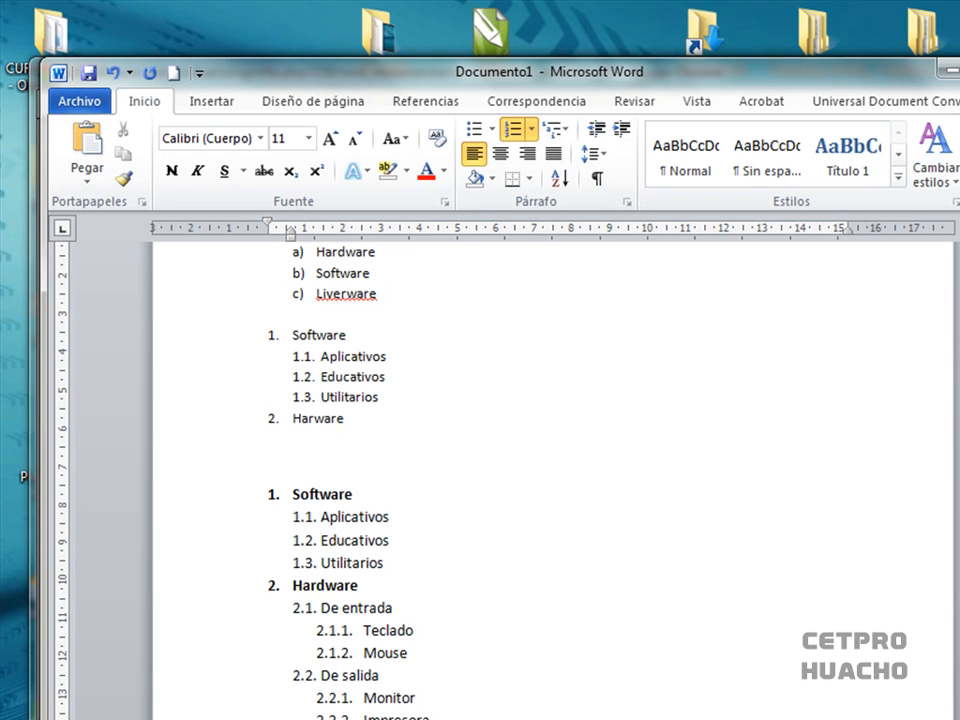
type("rware")
key("Return")
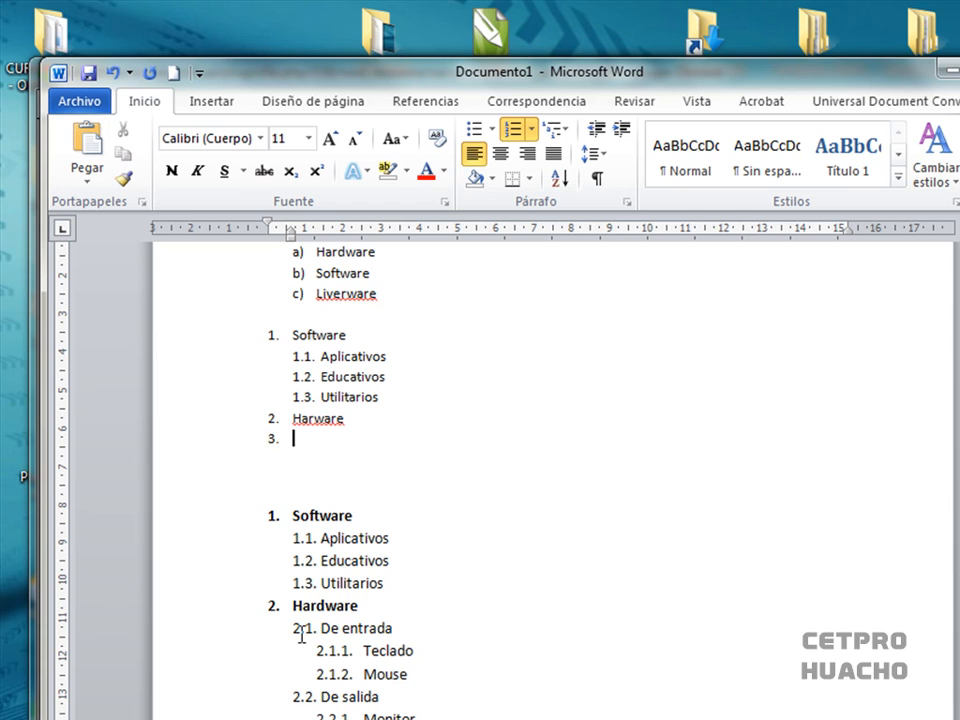
- Add De entrada as item 2.1 under Hardware, with Teclado and Mouse as third-level items 2.1.1 and 2.1.2
left_click(622, 130)
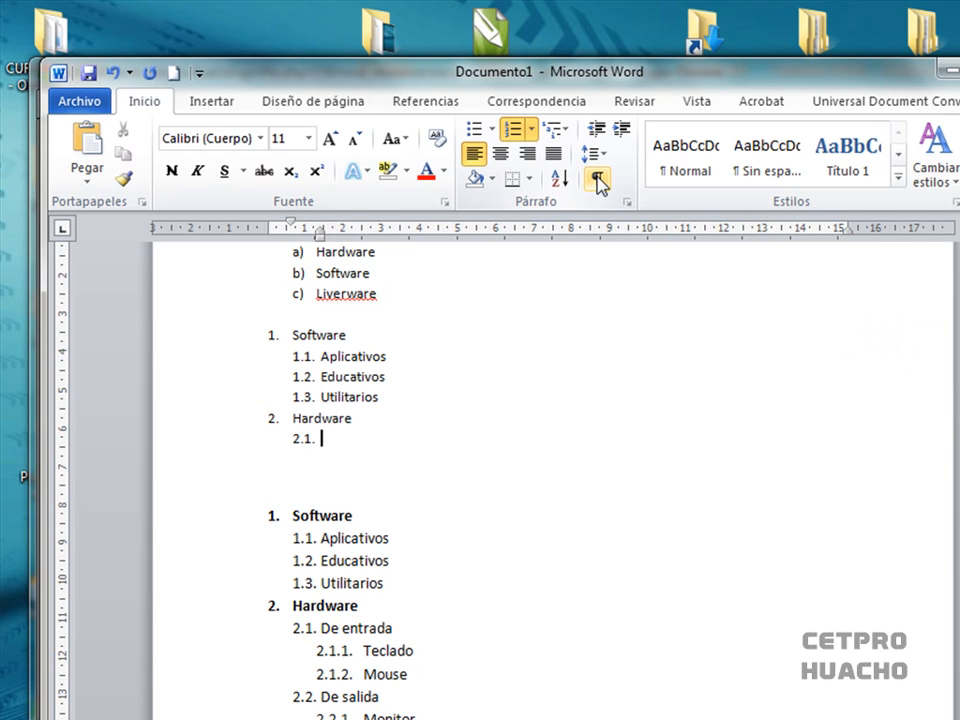
type("De entrada")
key("Return")
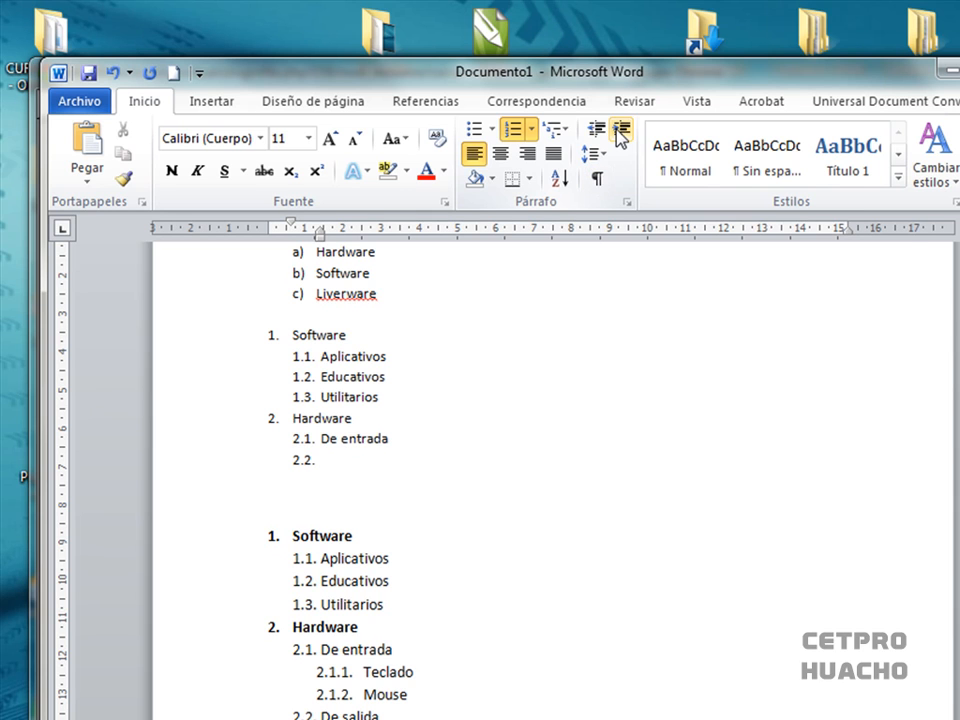
left_click(621, 137)
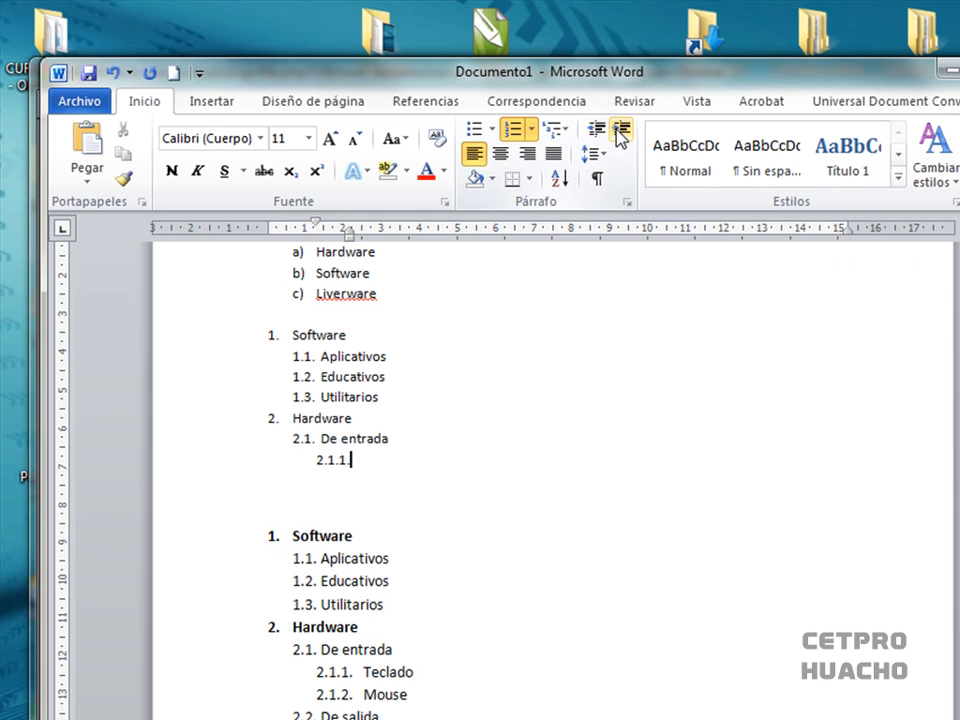
type("Teclado")
key("Return")
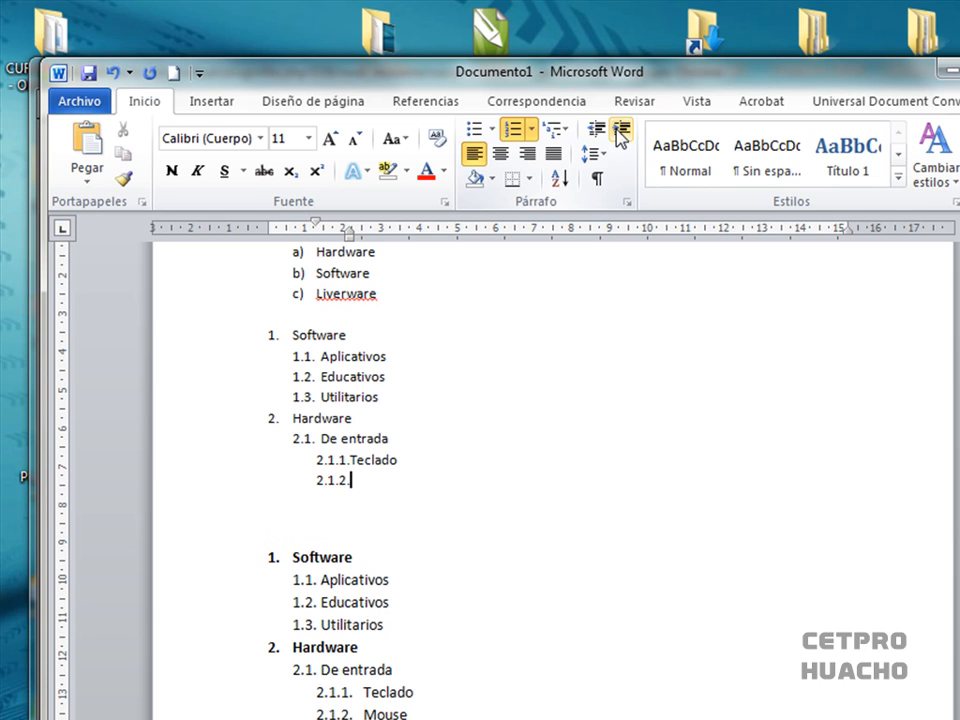
type("Mouse")
key("Return")
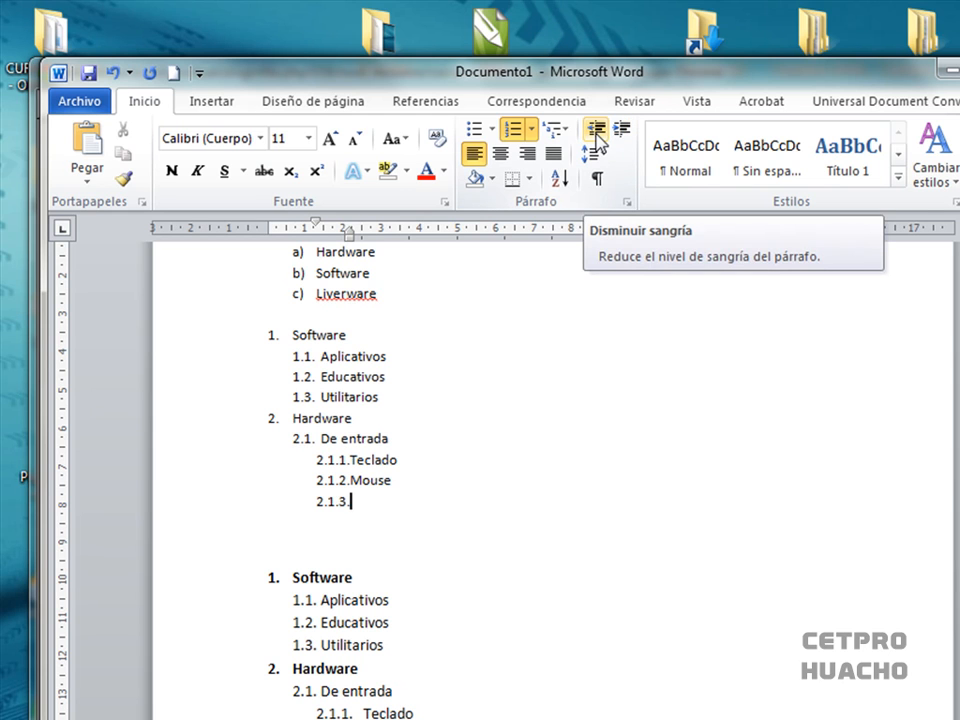
- Add De salida as item 2.2 under Hardware, with Monitor and Impresora as third-level items 2.2.1 and 2.2.2
left_click(597, 131)
type("De salida")
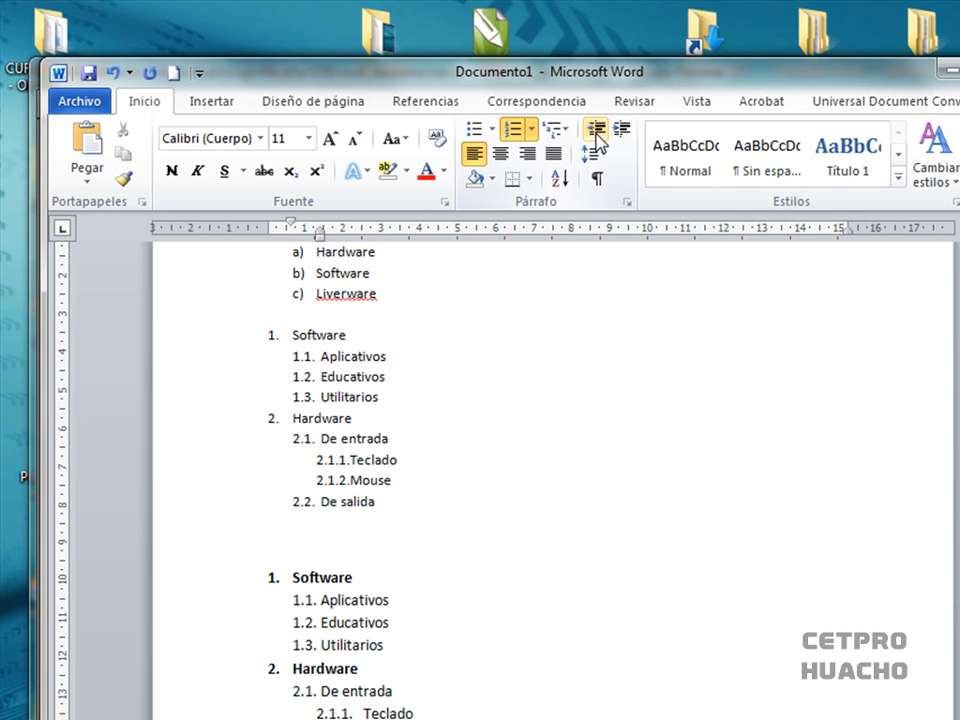
key("Return")
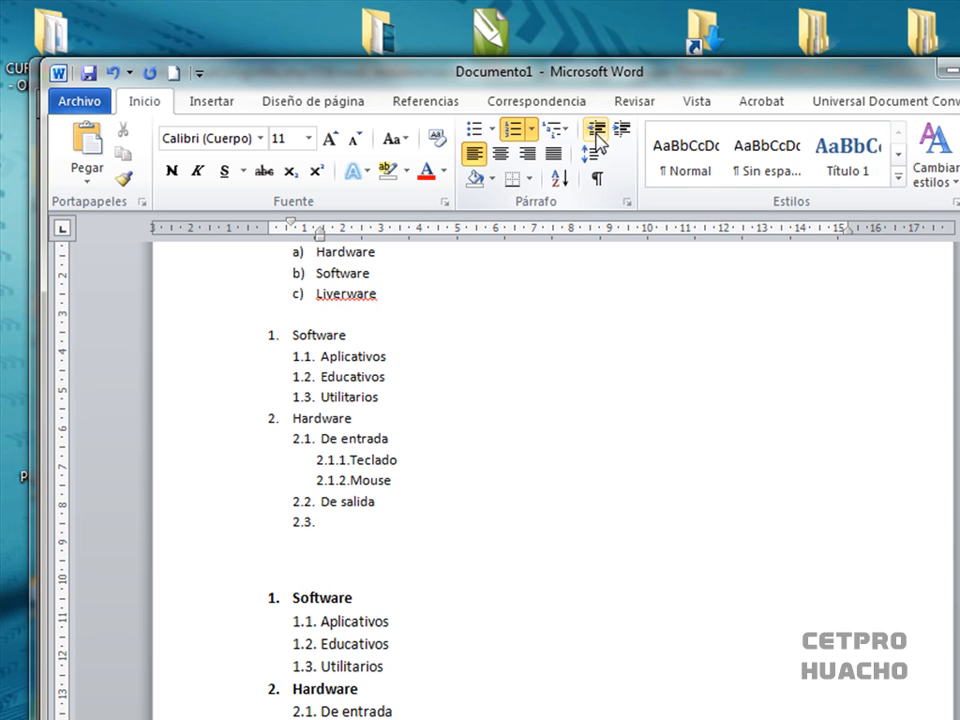
left_click(621, 130)
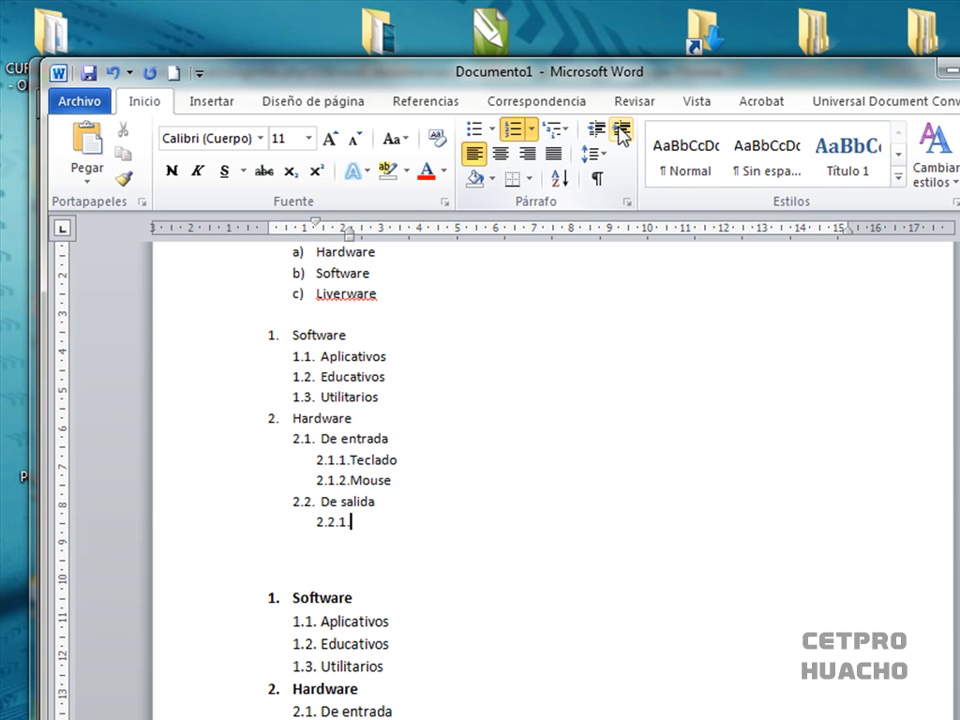
type("Monitor")
key("Return")
scroll(621, 130, "down", 2)
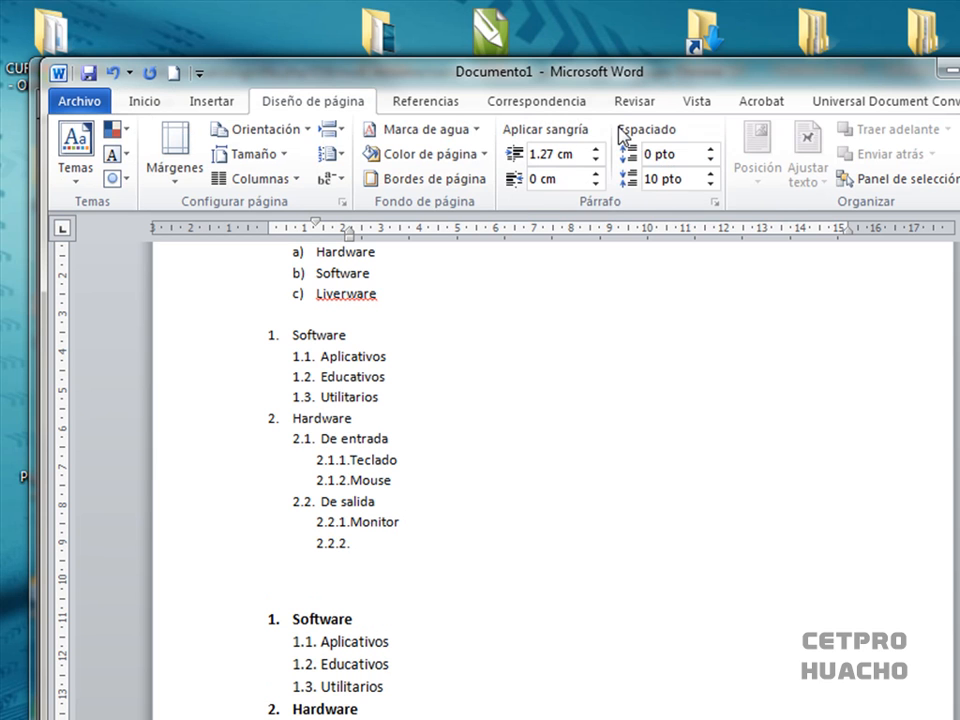
scroll(550, 470, "down", 2)
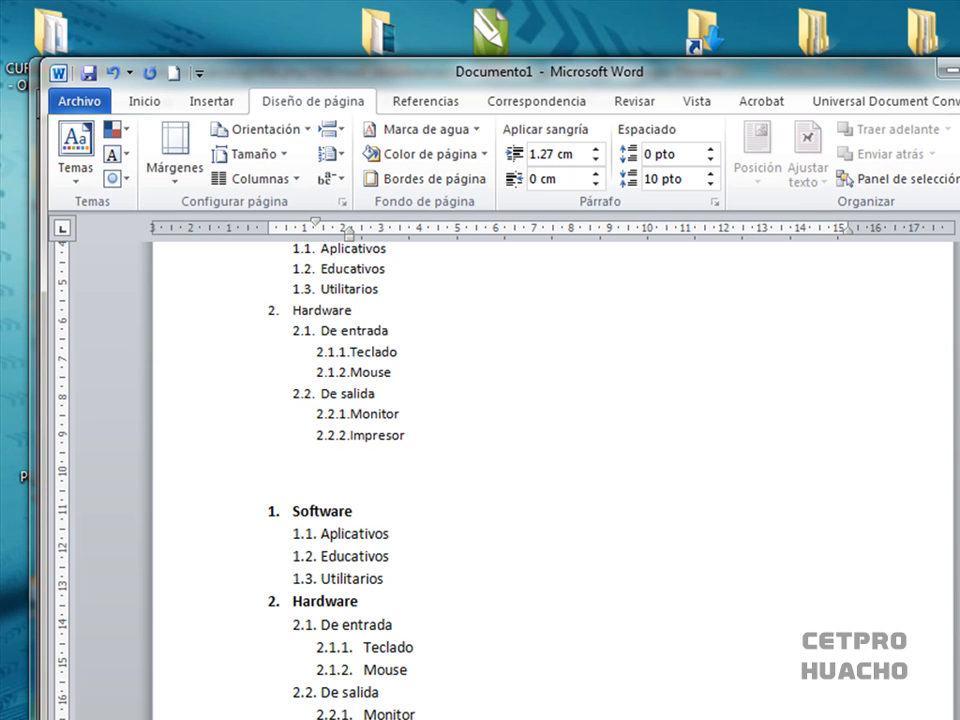
key("Return")
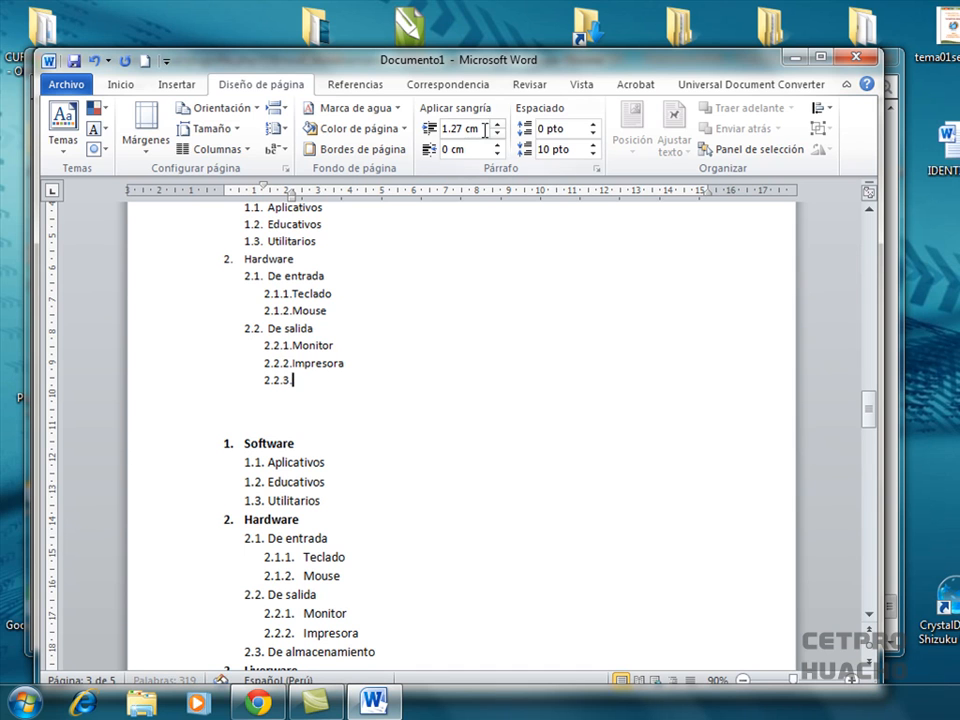
- Add De almacenamiento as second-level item 2.3 under Hardware, after the De salida group
left_click(124, 86)
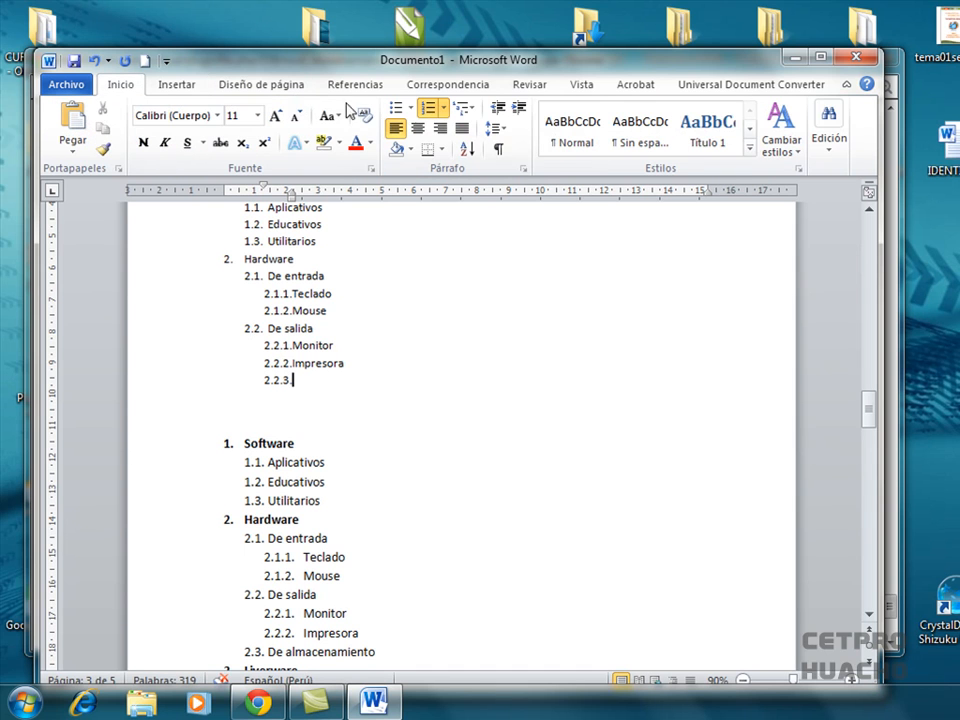
left_click(498, 112)
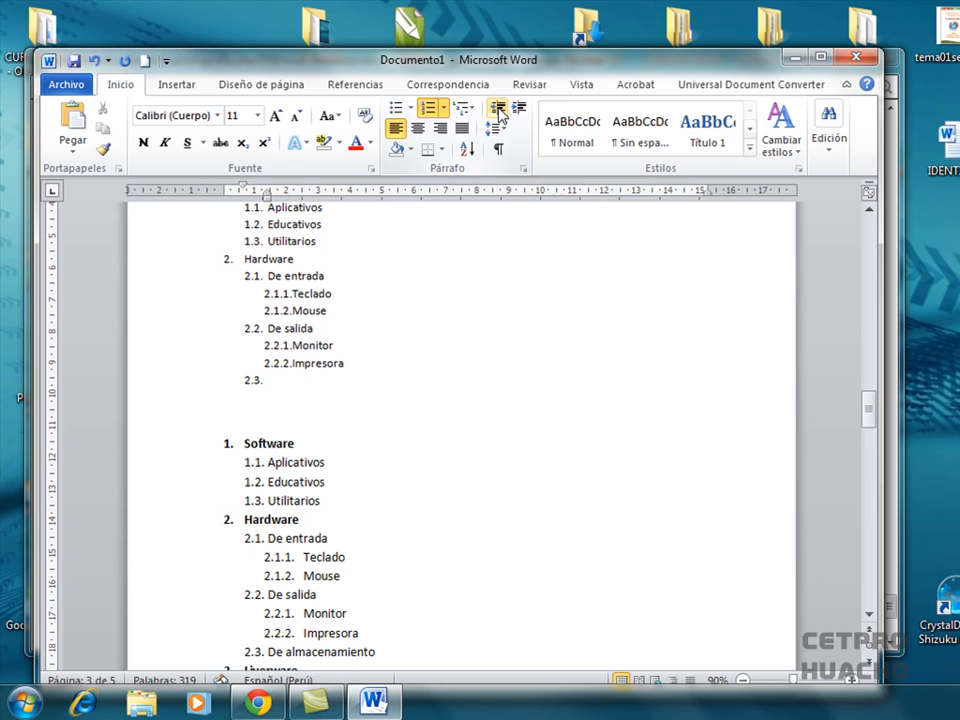
type("De")
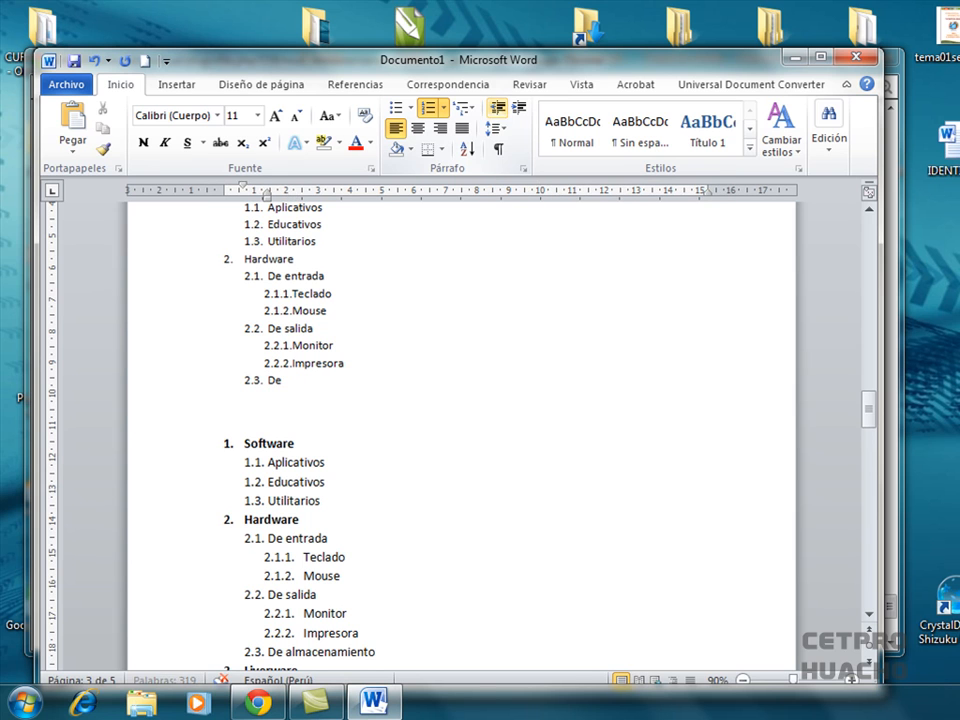
type(" almacenamiento")
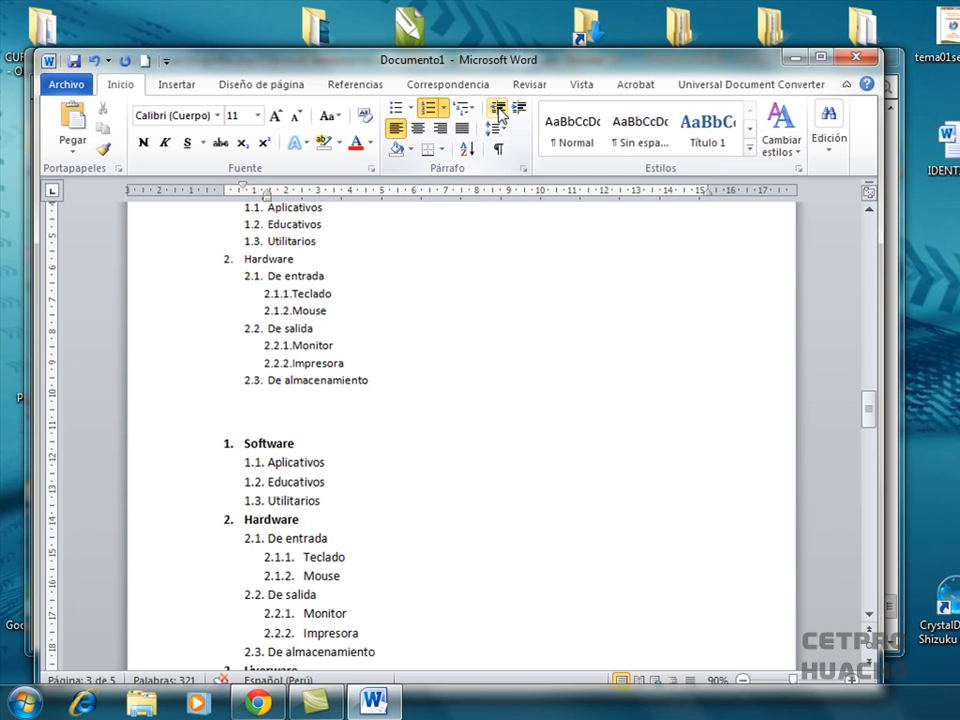
key("Return")
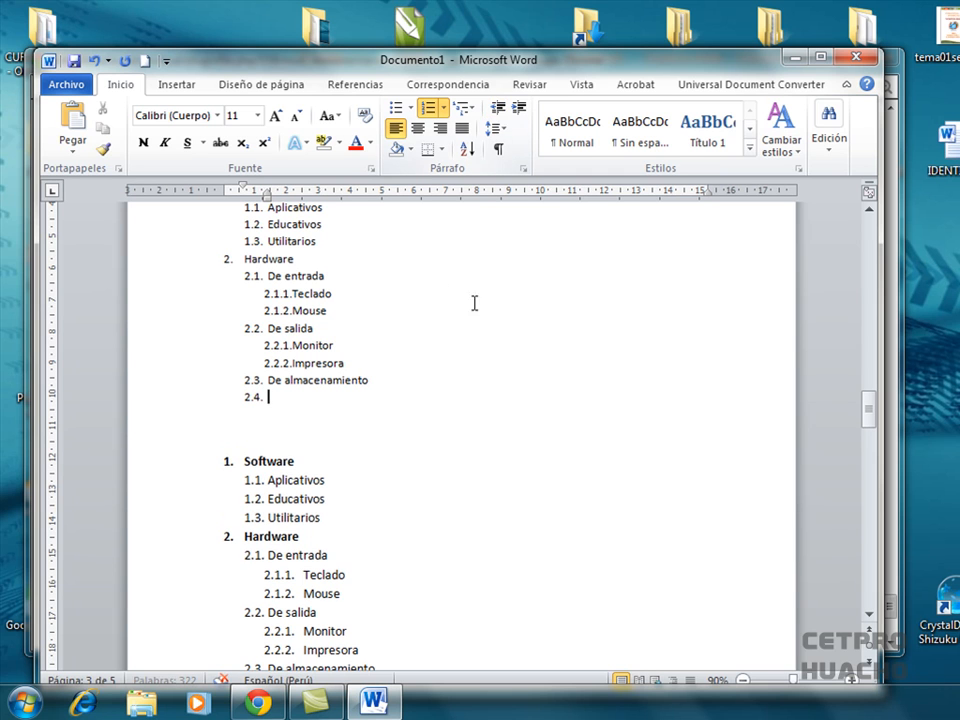
- Add Liverware as top-level item 3 of the multilevel list and start a second-level item beneath it
left_click(869, 614)
left_click(869, 617)
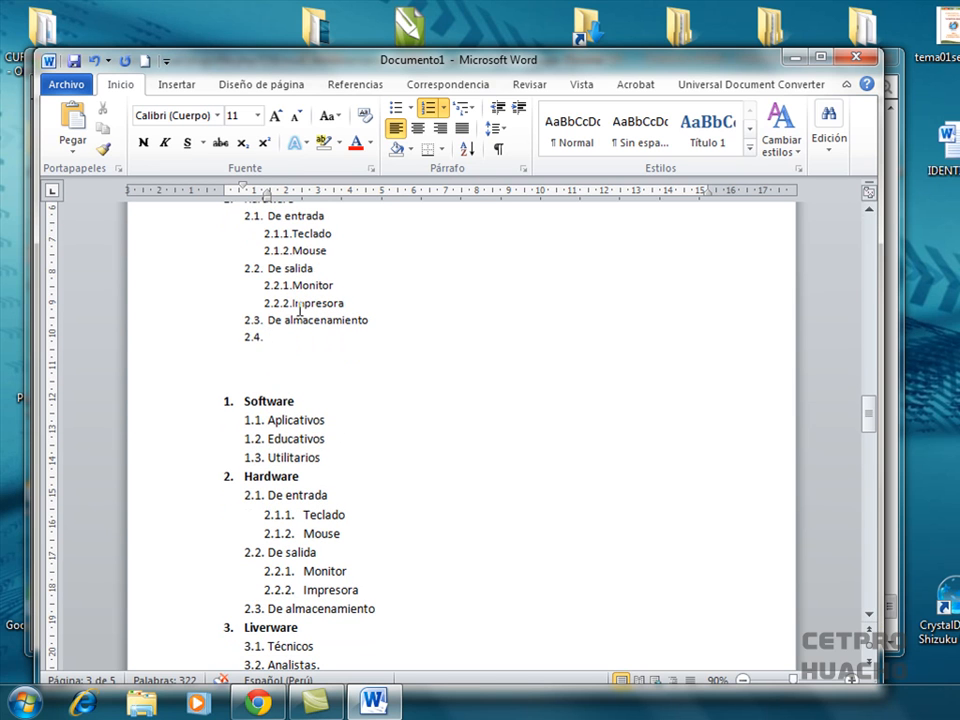
left_click(498, 108)
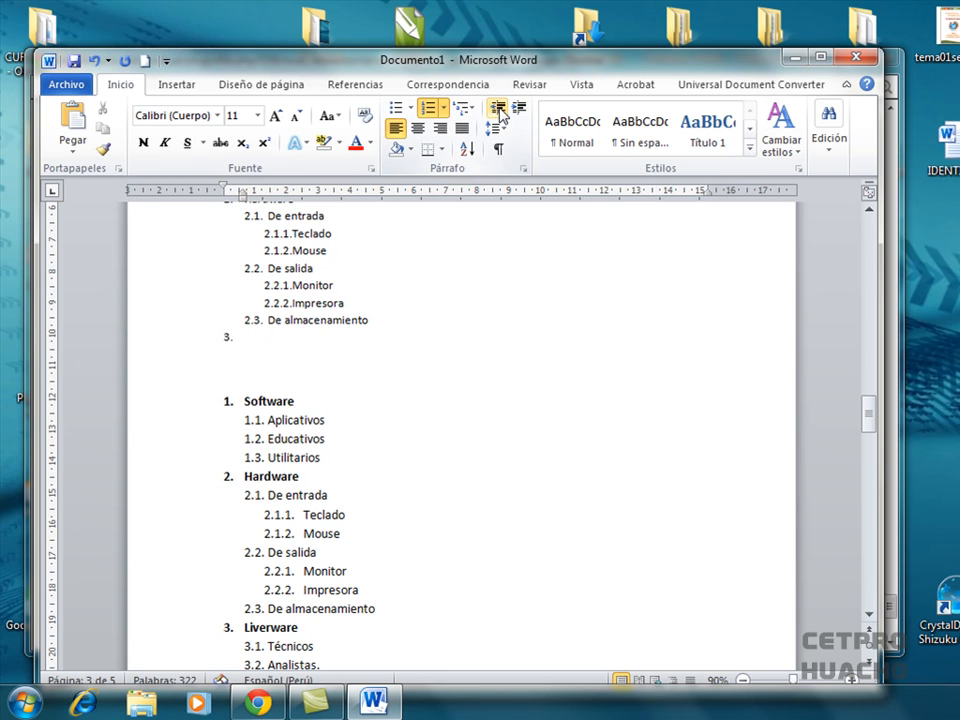
type("Liverwa")
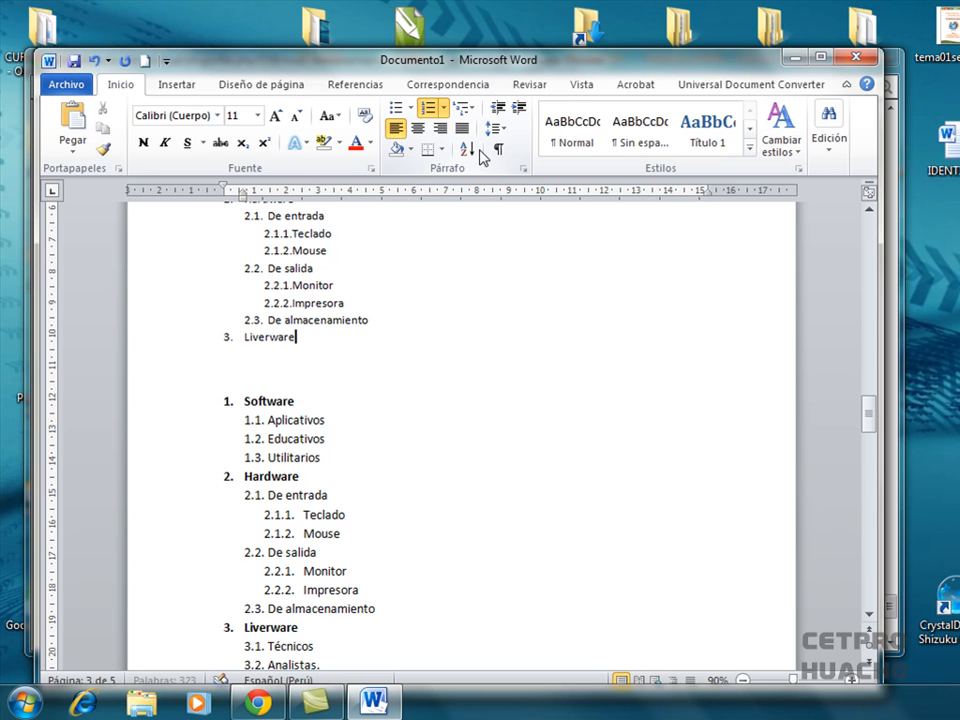
type("re")
key("Return")
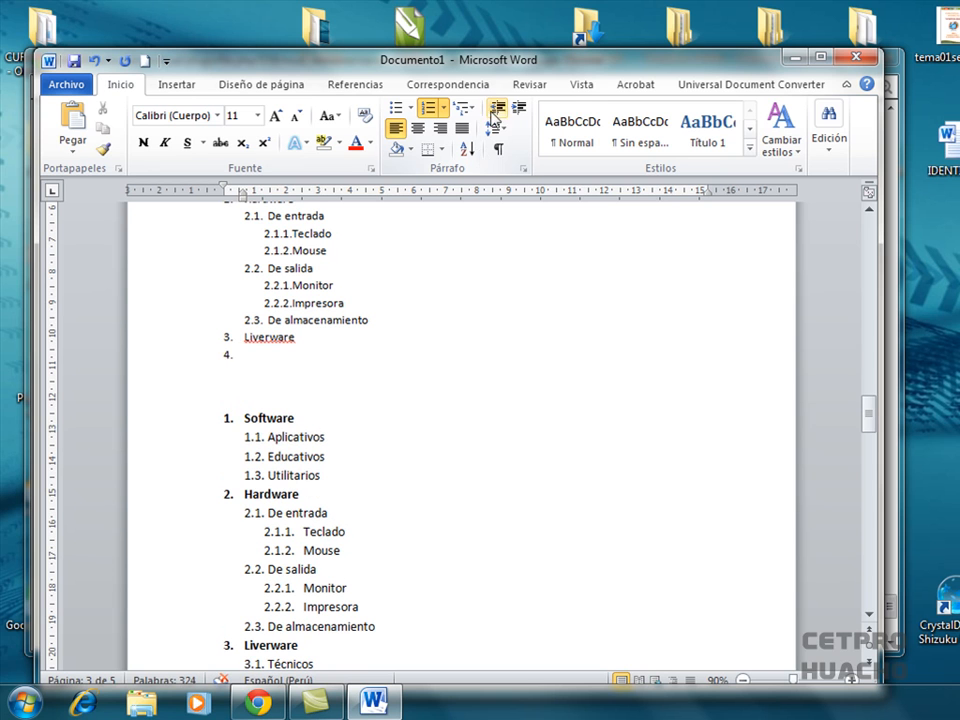
left_click(520, 111)
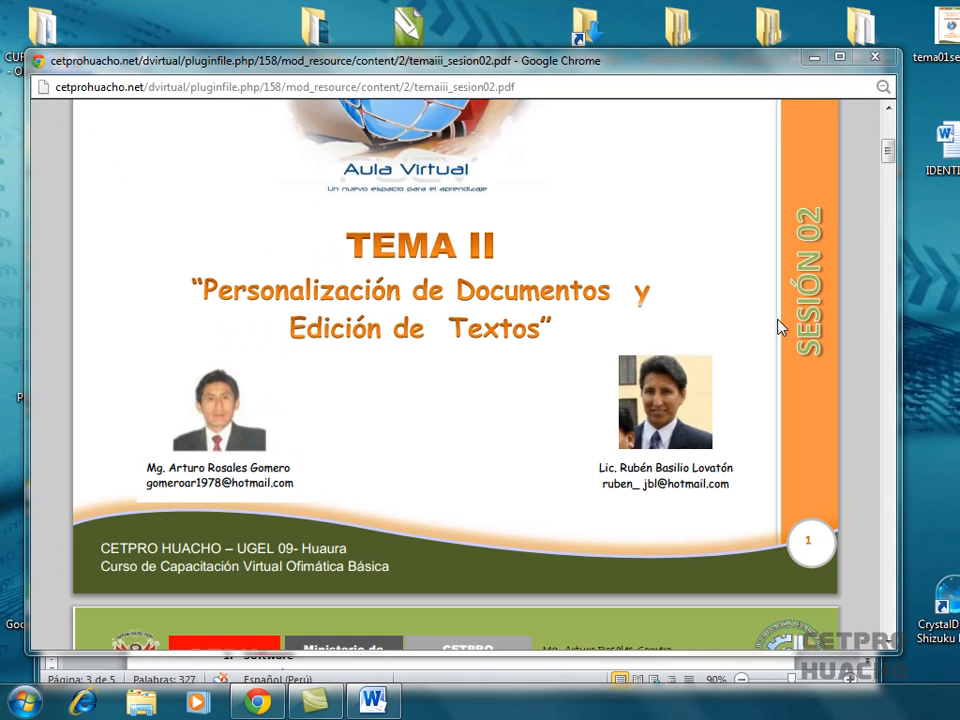
- Switch to the PDF guide in Chrome and reposition its window slightly higher on the desktop
left_click_drag(615, 63, 611, 47)
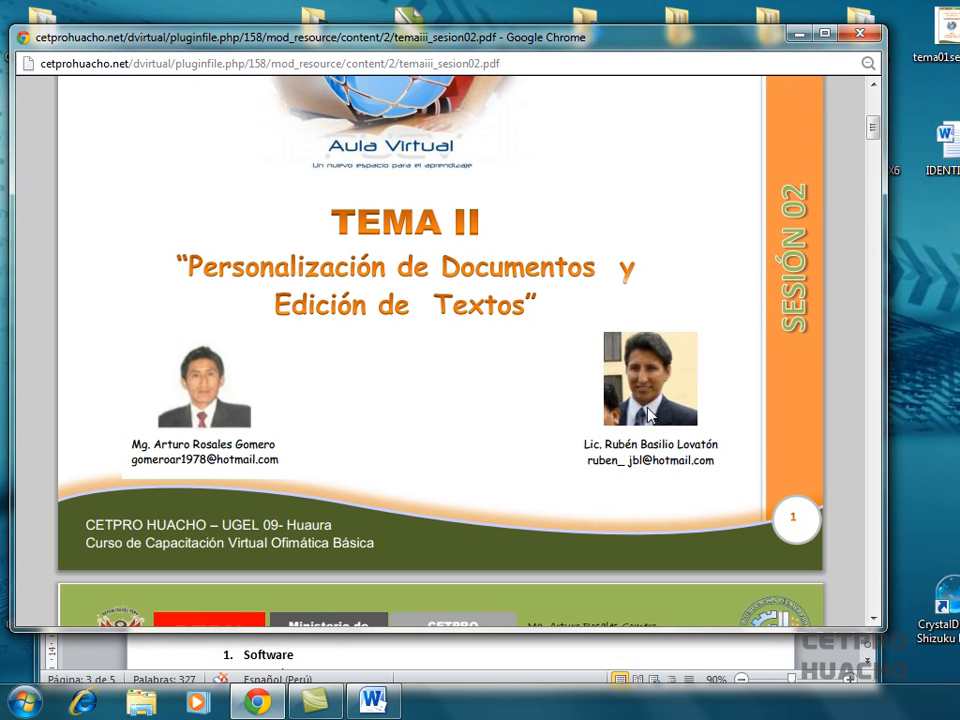